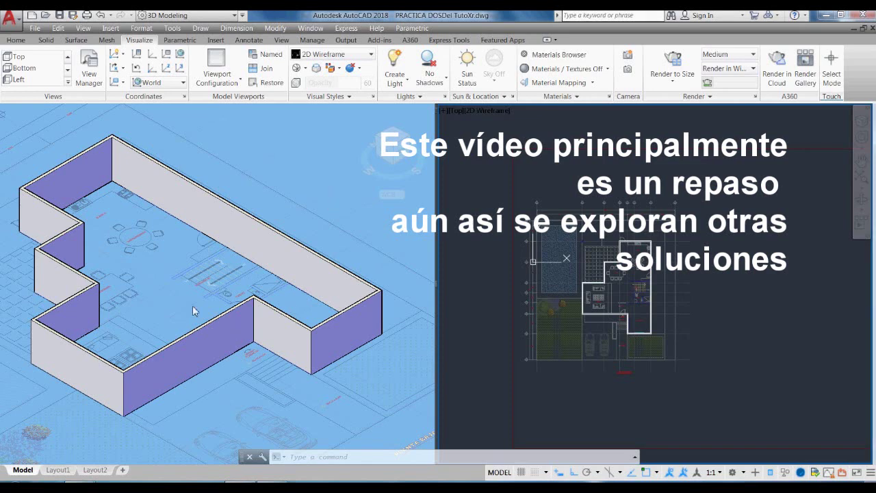
Review the drawing's list of layers, including those coming from the PlanTet reference
left_click(226, 362)
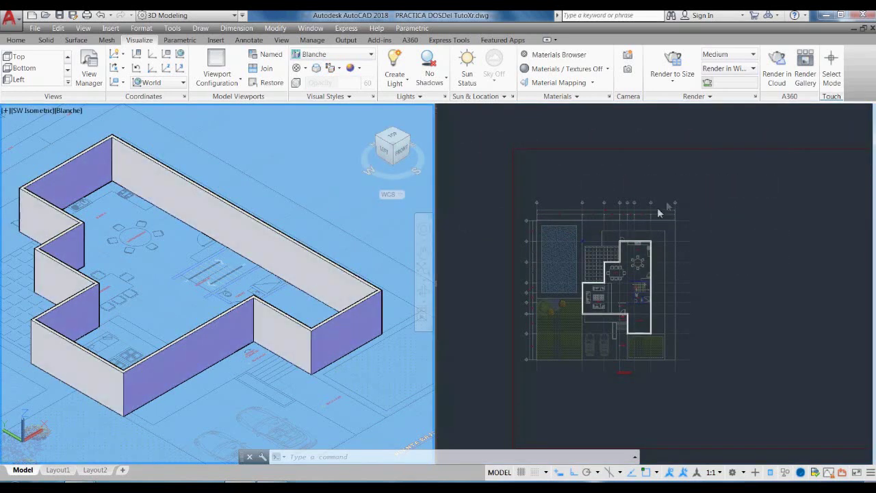
left_click(16, 40)
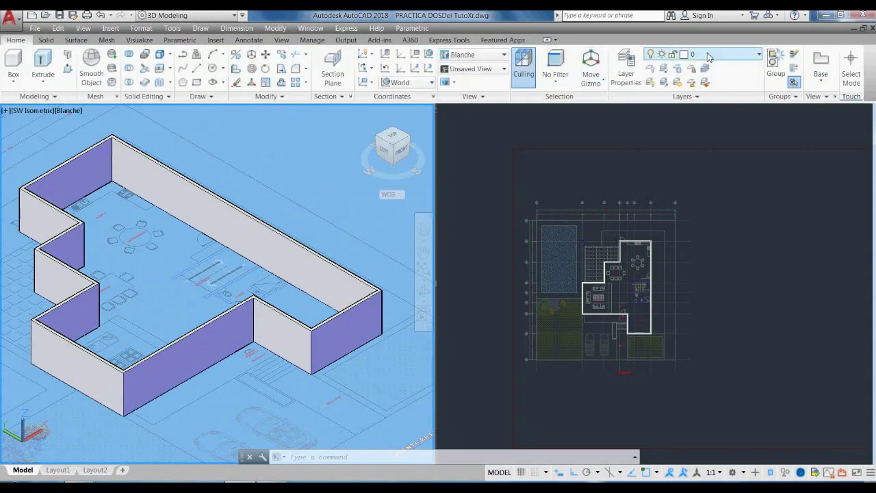
left_click(753, 55)
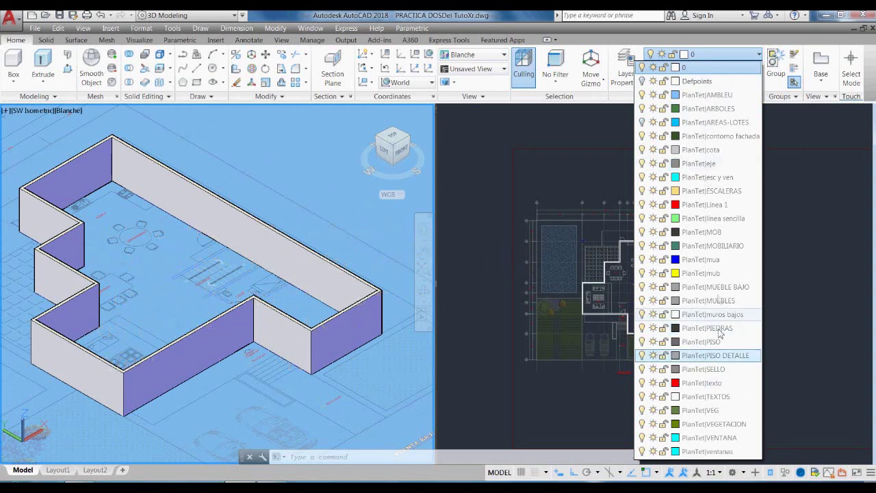
left_click(786, 237)
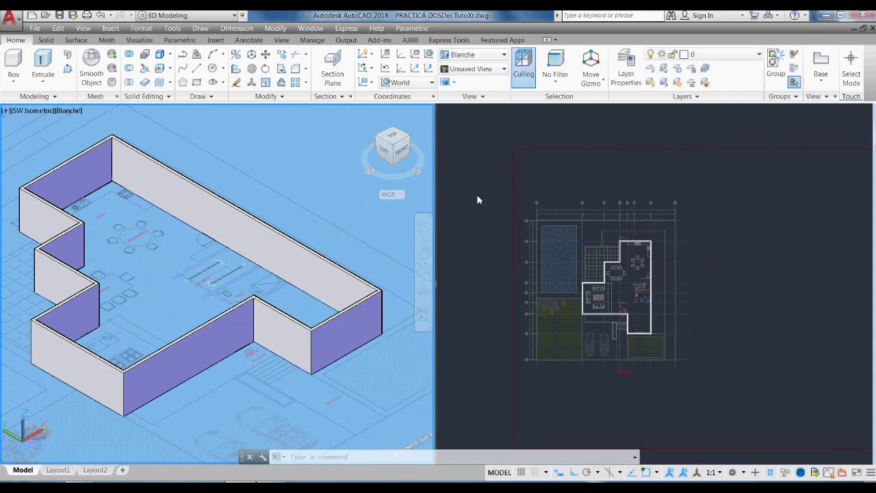
Detach the PlanTet external reference from the drawing and close the reference manager
left_click(470, 230)
left_click(472, 277)
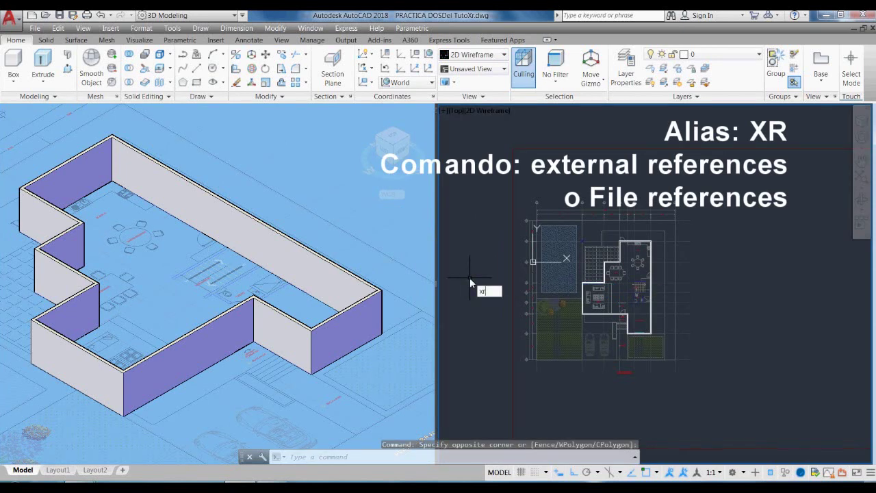
key("Return")
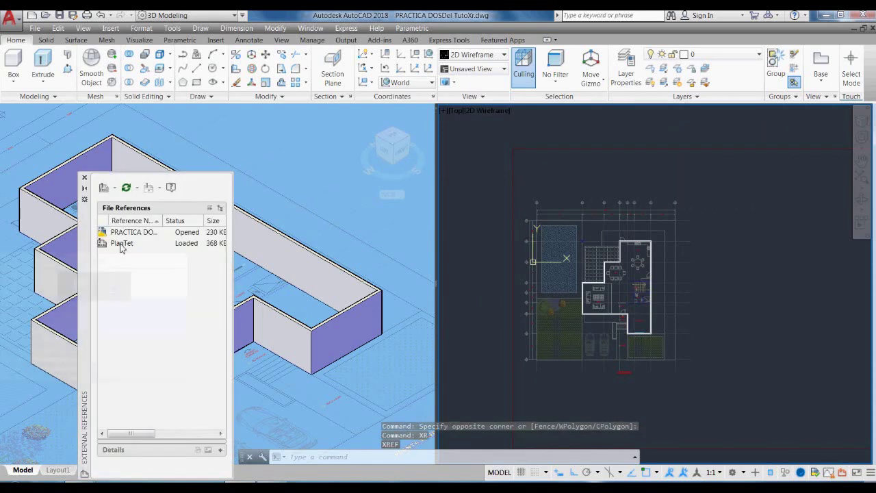
mouse_move(119, 247)
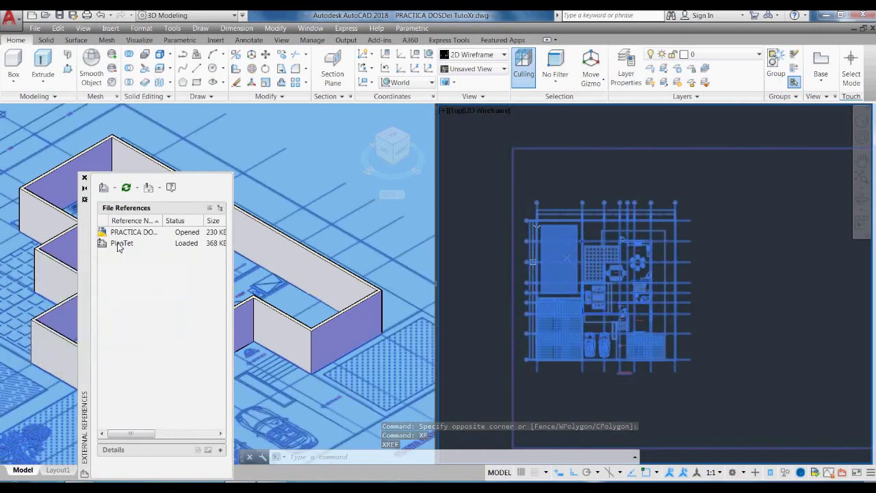
left_click(120, 243)
right_click(119, 245)
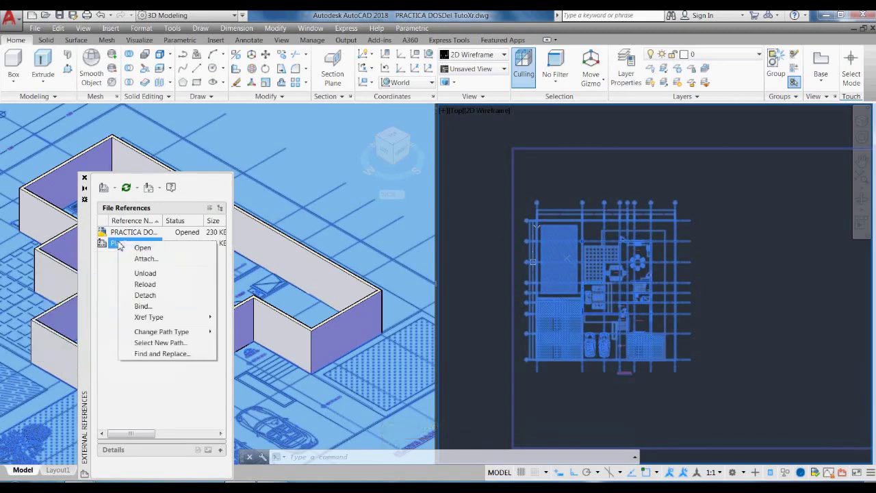
left_click(157, 296)
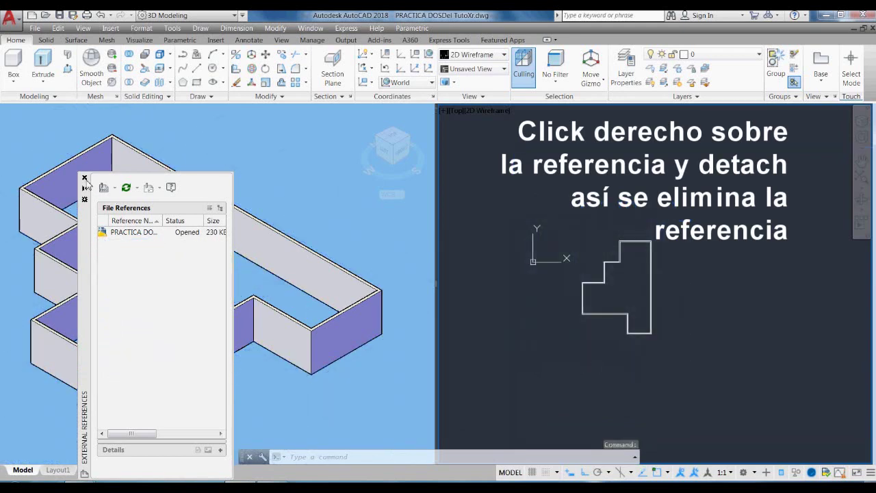
left_click(84, 178)
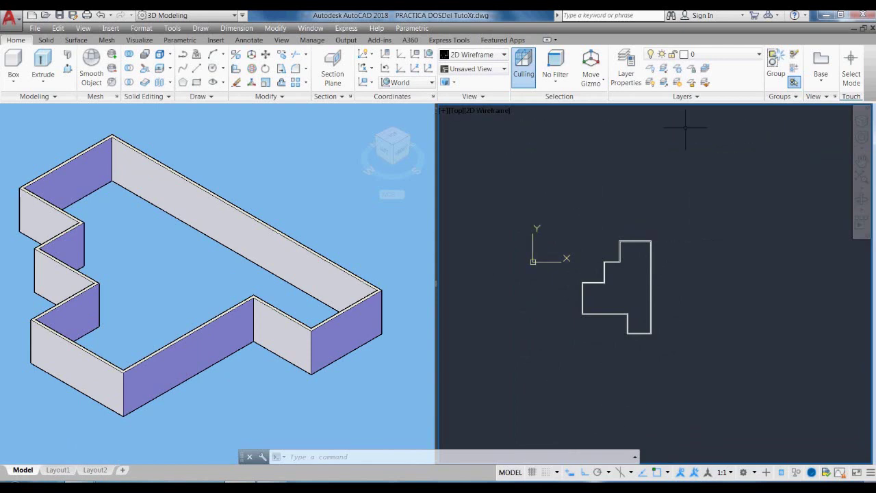
Check the drawing's own layers without the reference, and undo the detachment of PlanTet
left_click(759, 55)
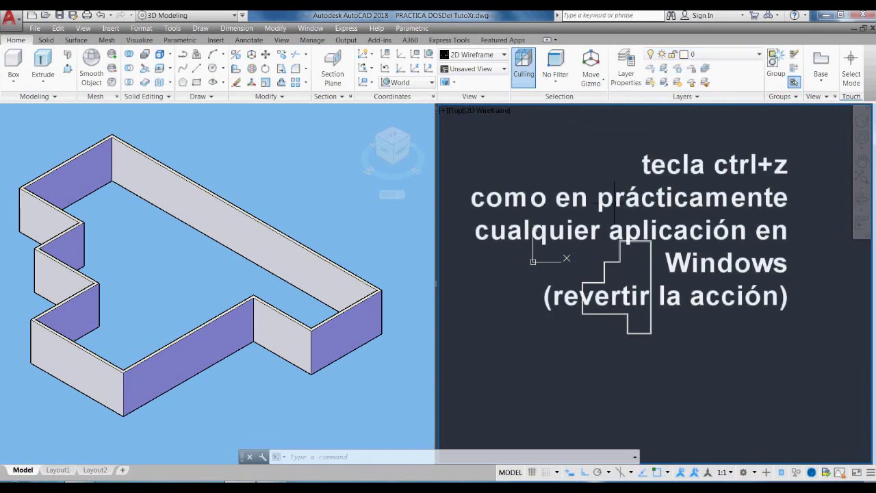
key("ctrl+z")
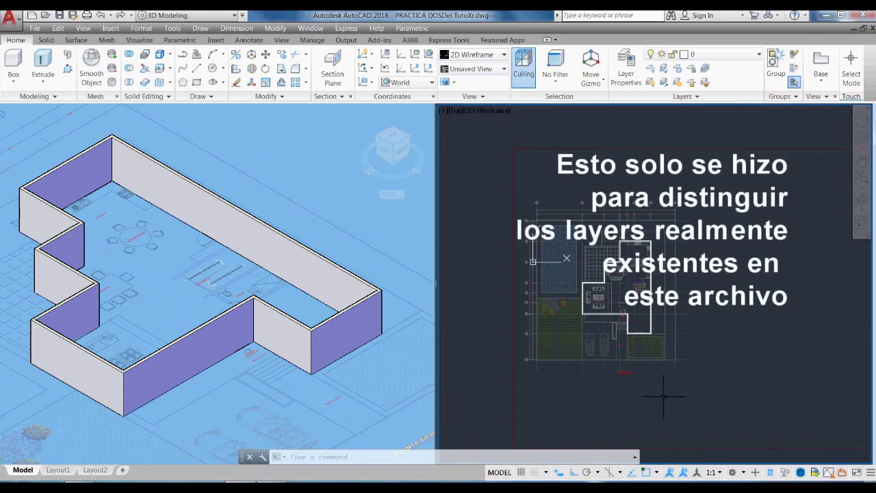
Examine the house floor plan in the top view and the perimeter walls in the SW isometric view
left_click(630, 398)
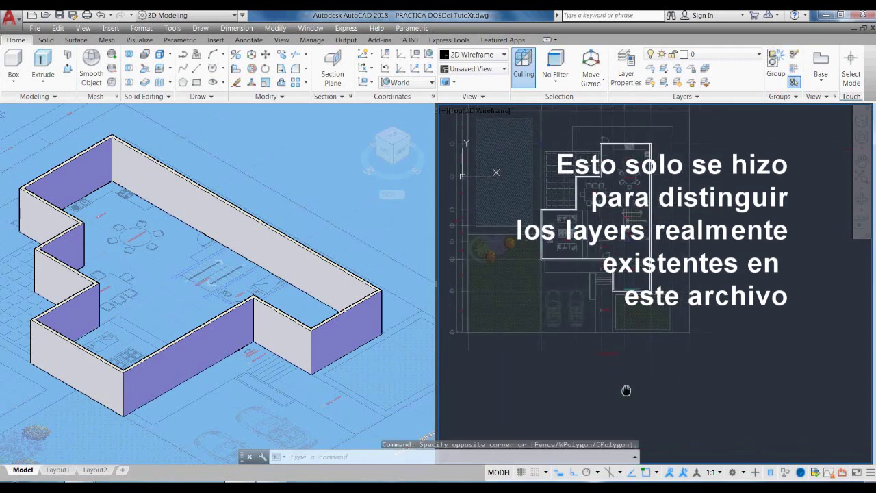
scroll(558, 247, "up", 3)
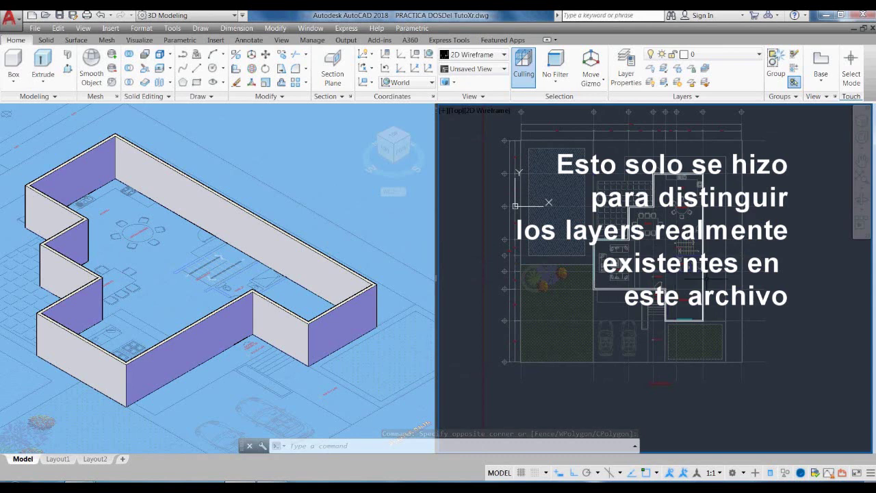
scroll(691, 292, "up", 2)
middle_click_drag(691, 295, 657, 274)
scroll(667, 272, "up", 4)
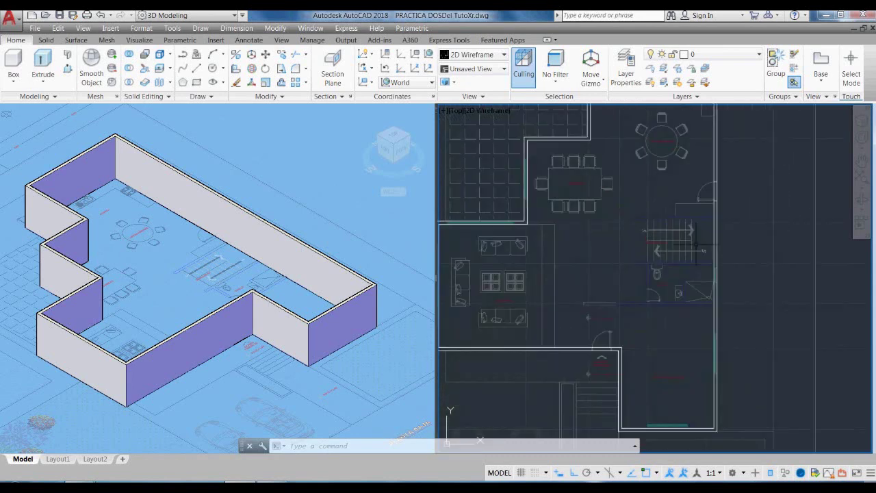
scroll(657, 284, "down", 6)
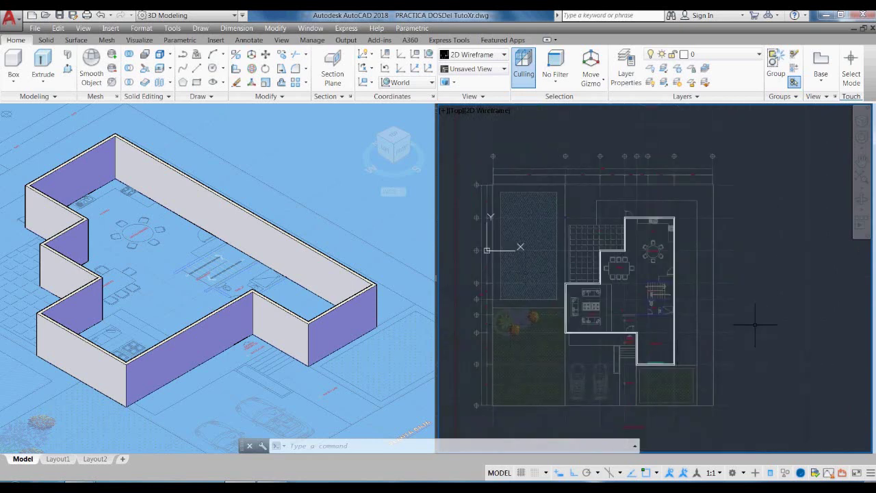
middle_click_drag(755, 326, 791, 318)
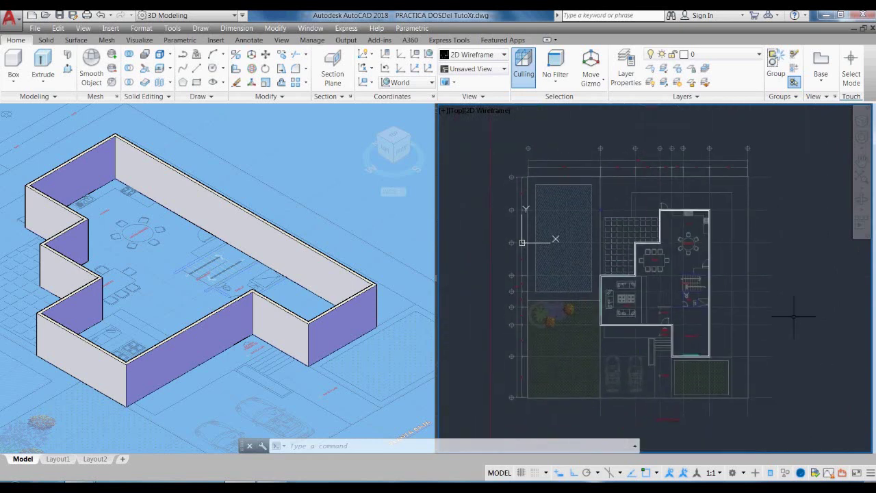
left_click(391, 243)
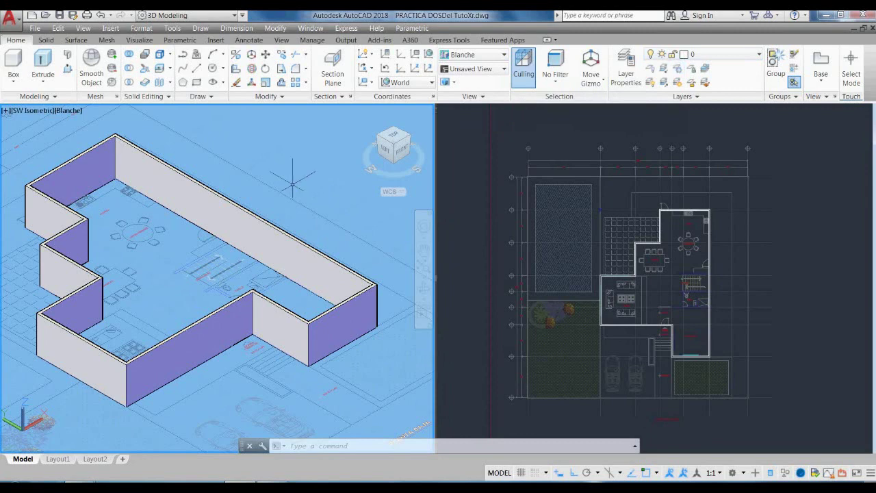
type("p")
key("Return")
left_click_drag(283, 257, 269, 232)
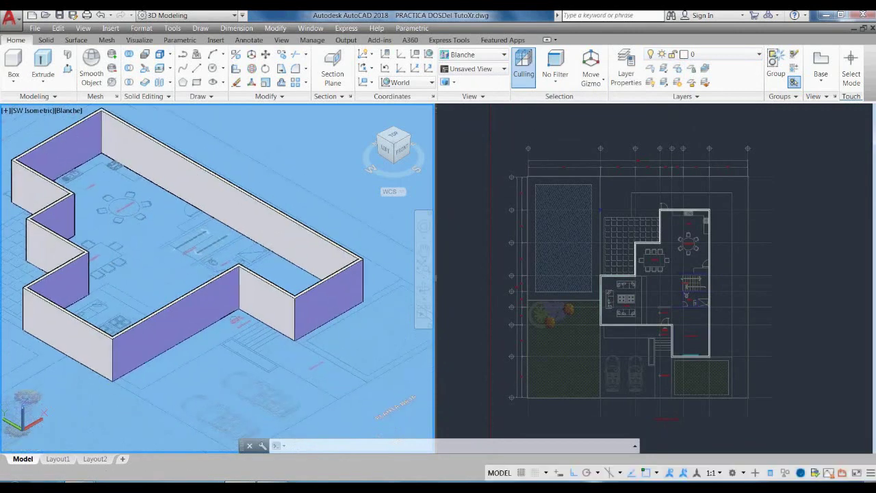
key("Escape")
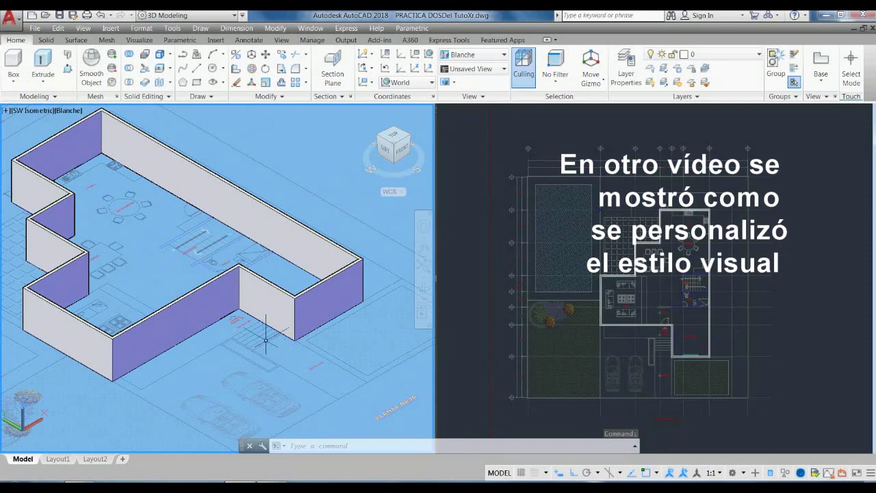
middle_click_drag(274, 352, 316, 372)
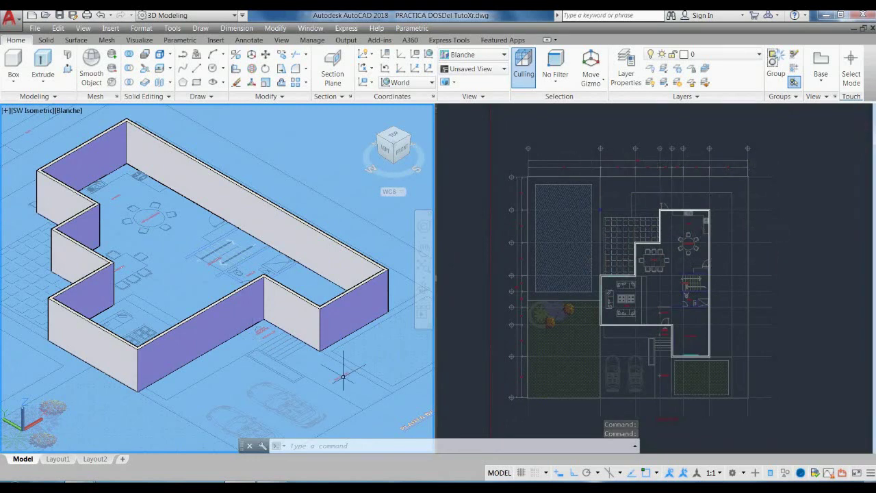
middle_click_drag(336, 381, 315, 354)
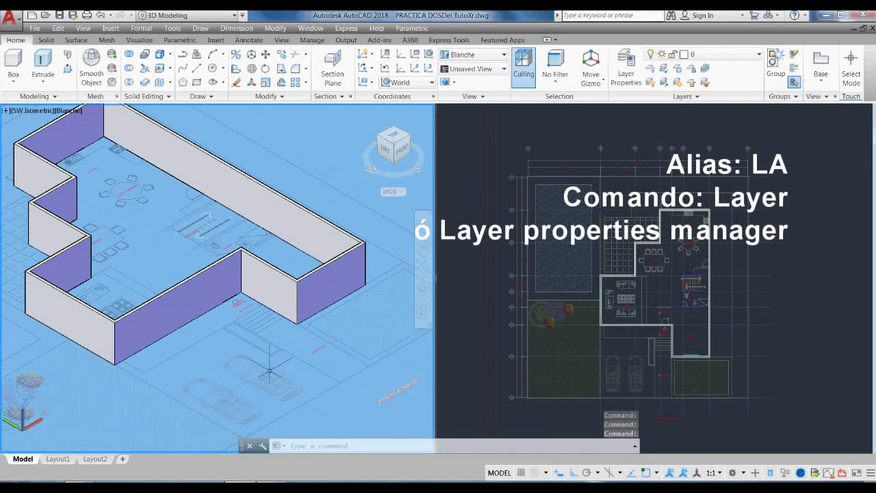
Create a layer named 3D-MURO PERIMETRAL and give it index color 33
type("LA")
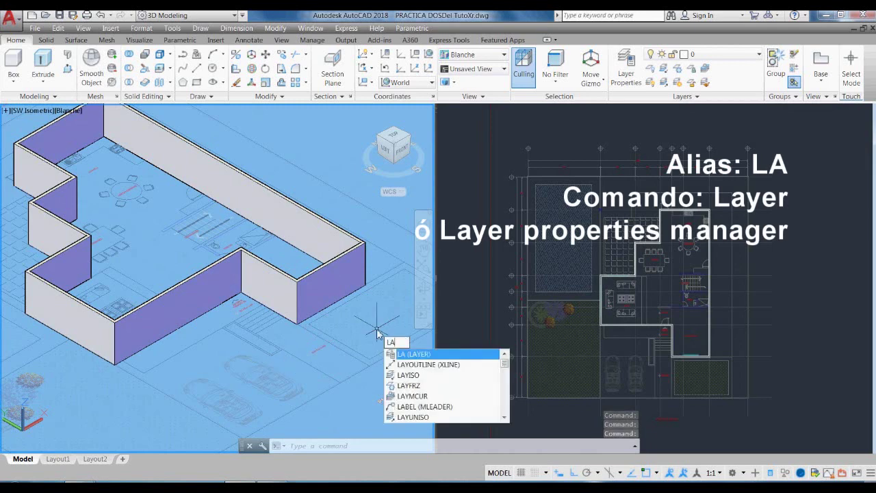
key("Return")
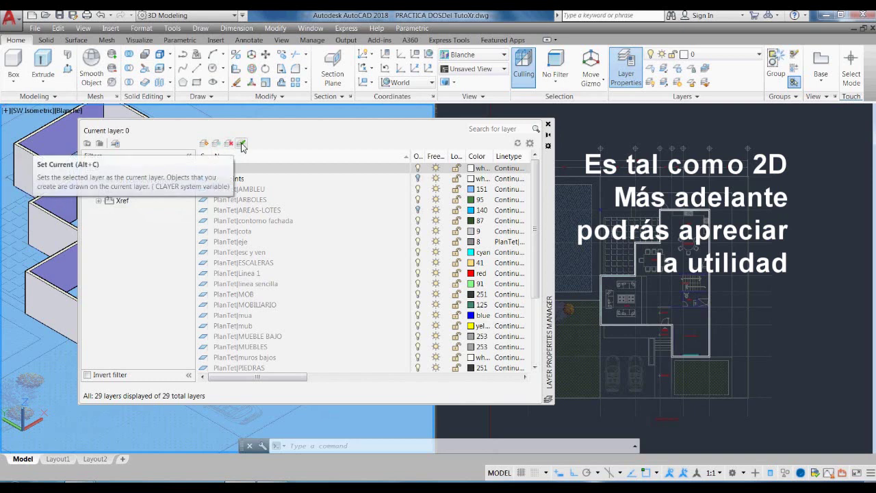
left_click(204, 144)
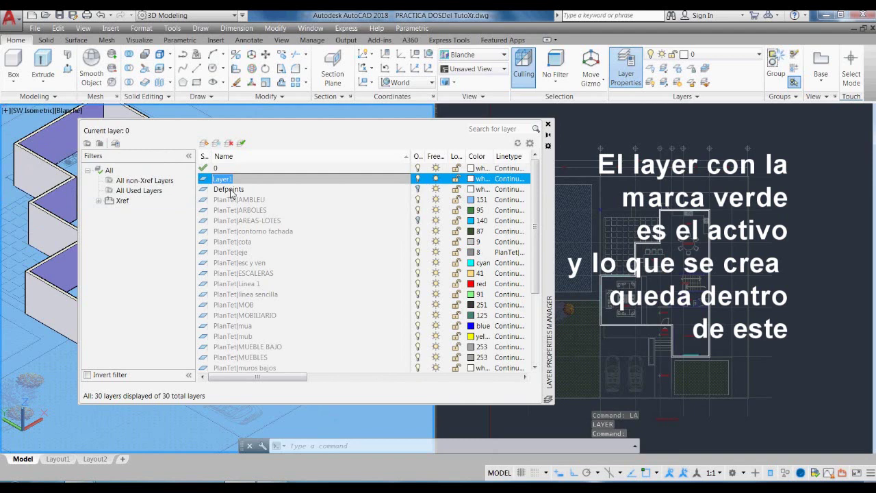
type("3D-MURO")
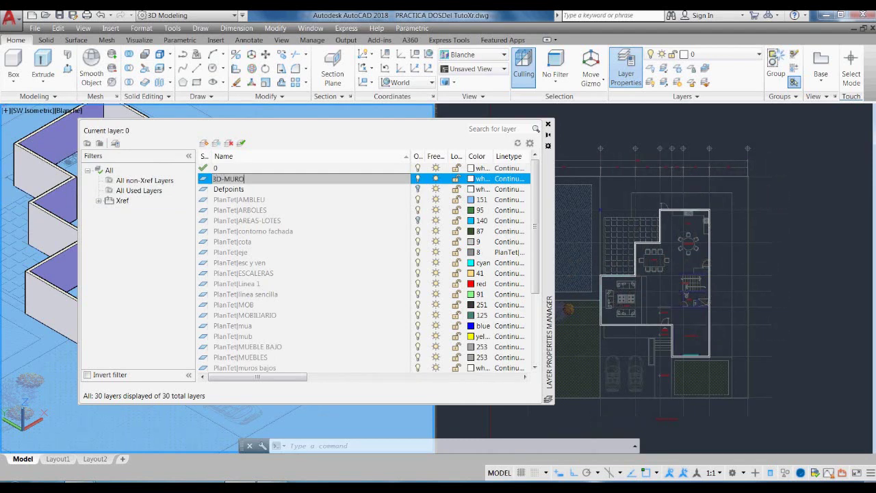
type("PERIMETRAL")
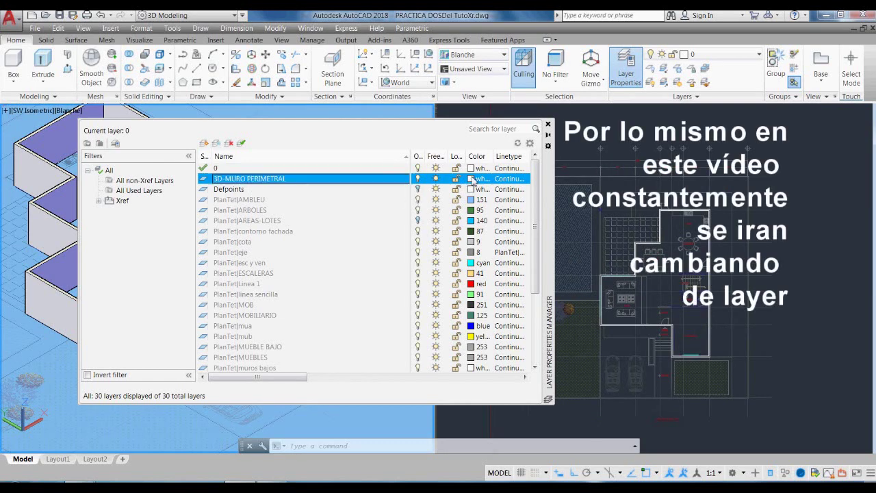
left_click(476, 180)
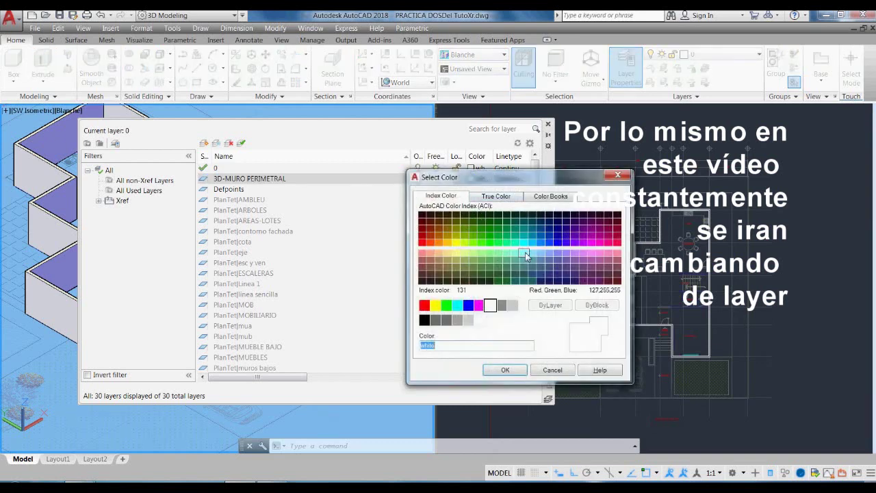
left_click(436, 262)
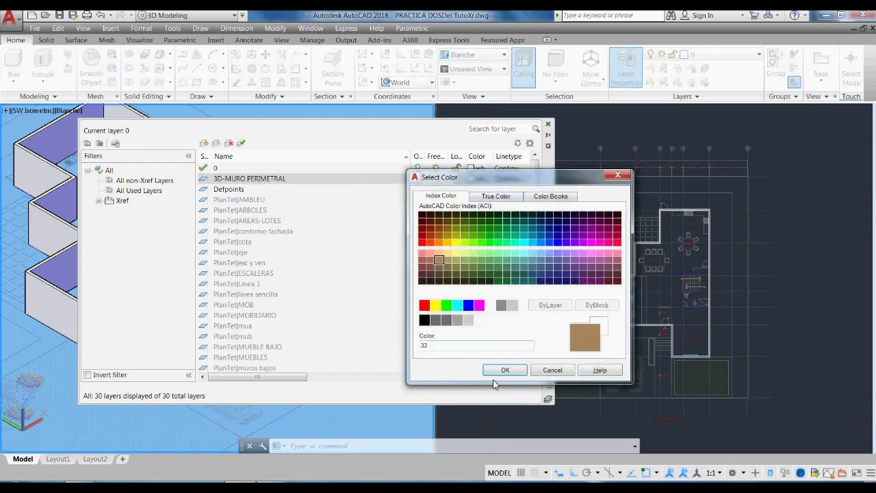
left_click(505, 369)
Create a layer named 3D-MURO INTERNO 1 with index color 43 and close the layer manager
left_click(204, 144)
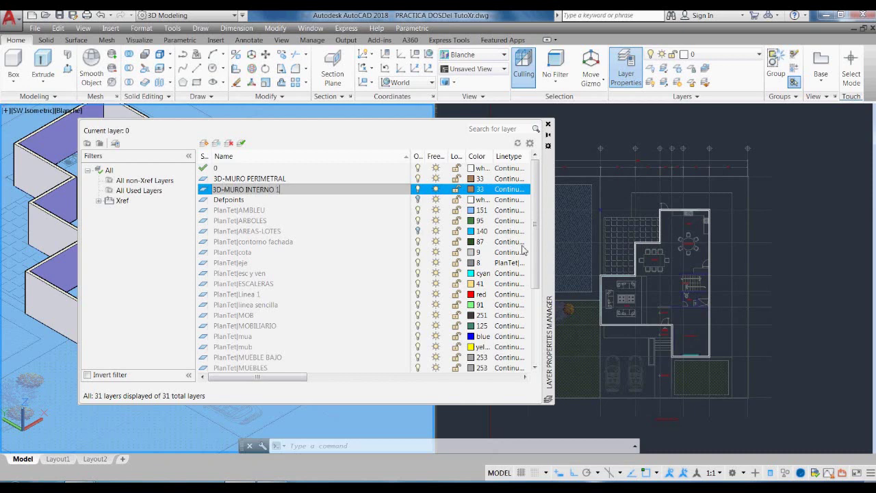
left_click(471, 190)
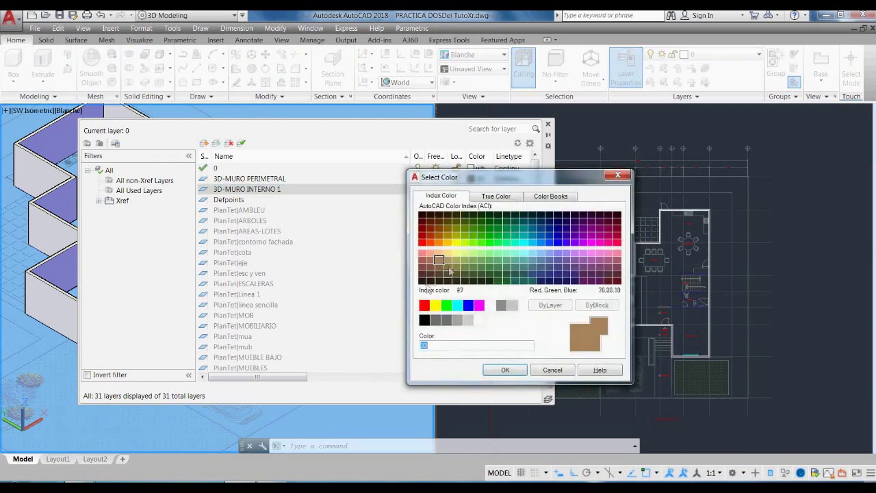
left_click(448, 260)
left_click(505, 370)
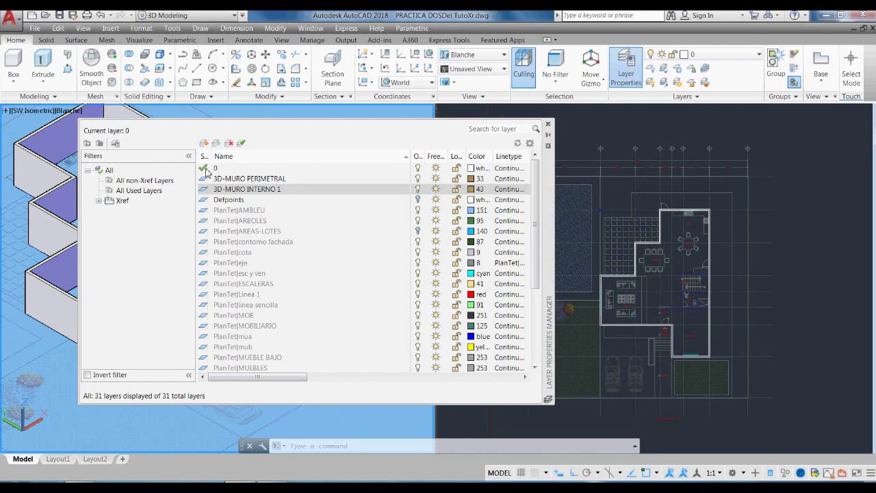
left_click(548, 124)
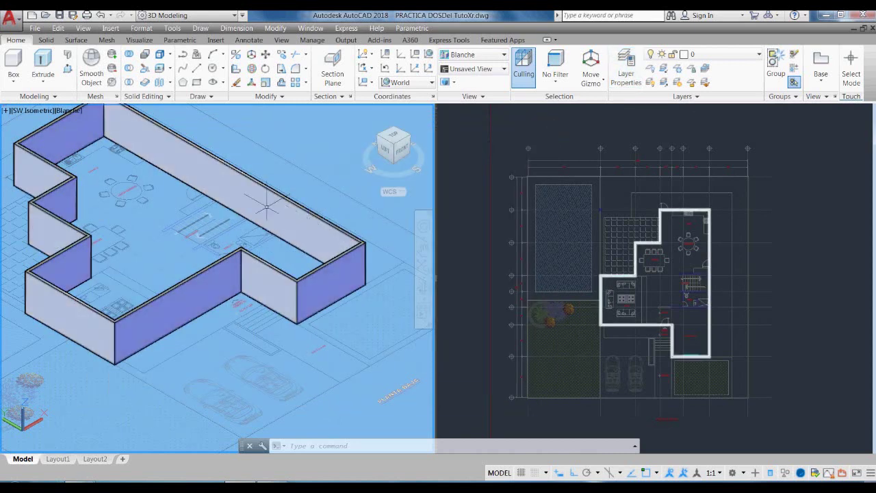
Assign the perimeter wall solid to the 3D-MURO PERIMETRAL layer
left_click(207, 165)
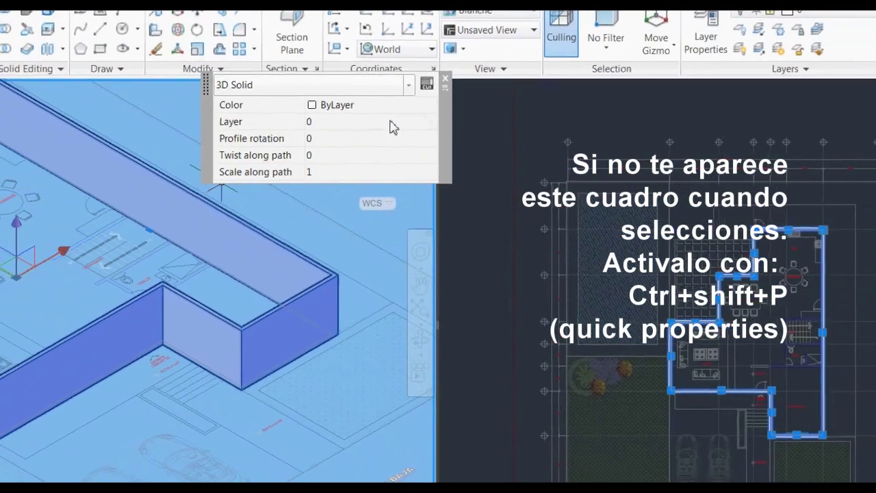
left_click(432, 123)
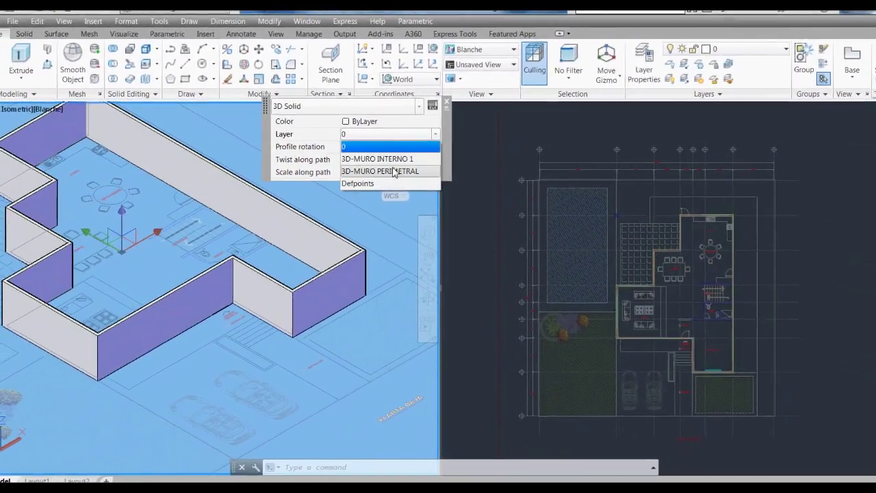
left_click(396, 172)
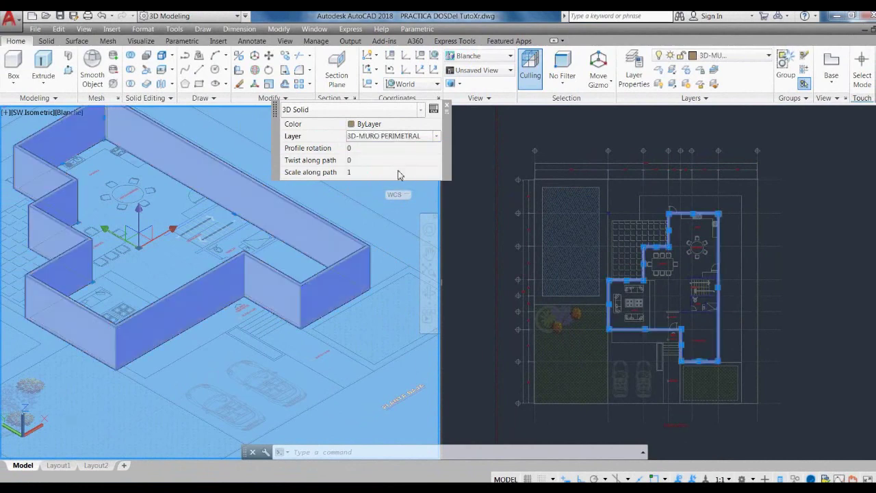
key("Escape")
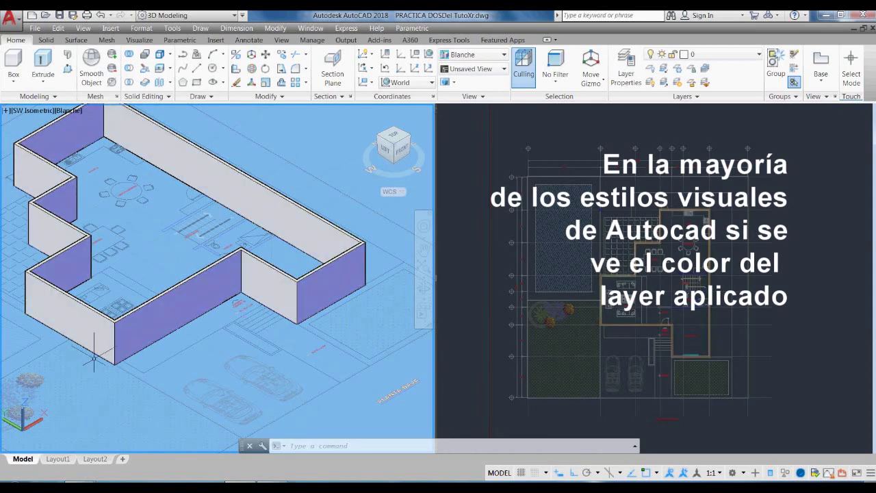
Inspect the perimeter walls' layer color in the top view, and switch the active viewport between the top and SW isometric views
left_click(616, 318)
scroll(619, 318, "up", 5)
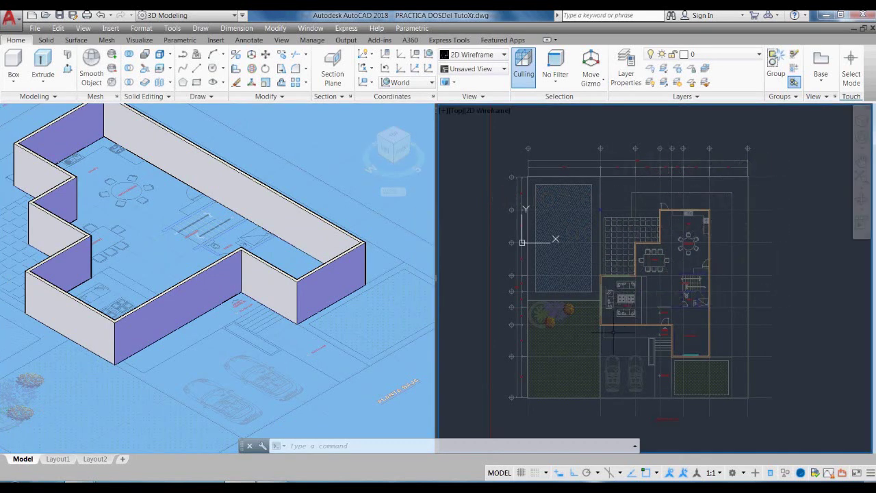
scroll(624, 319, "up", 3)
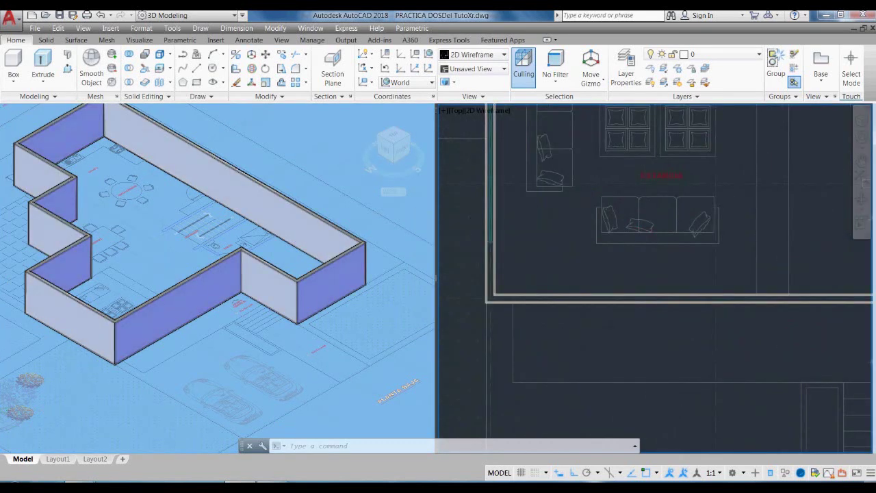
scroll(569, 335, "down", 4)
scroll(568, 319, "down", 4)
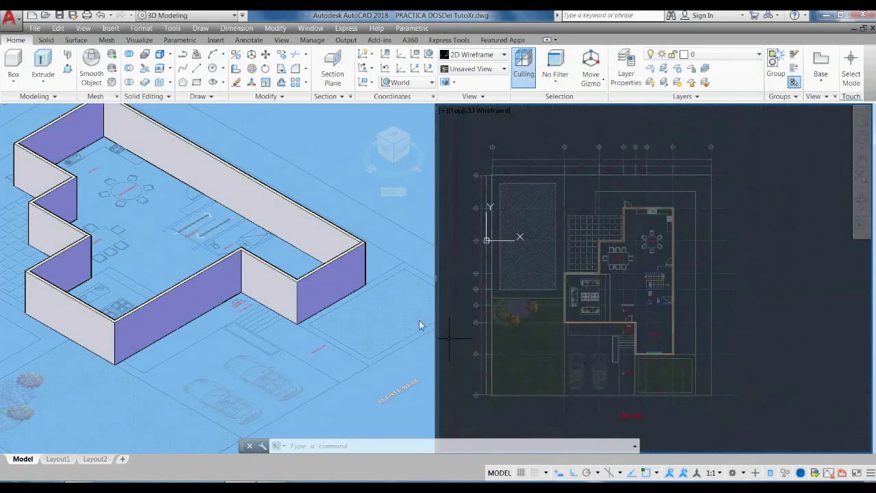
left_click(329, 218)
middle_click_drag(369, 353, 301, 347)
key("Escape")
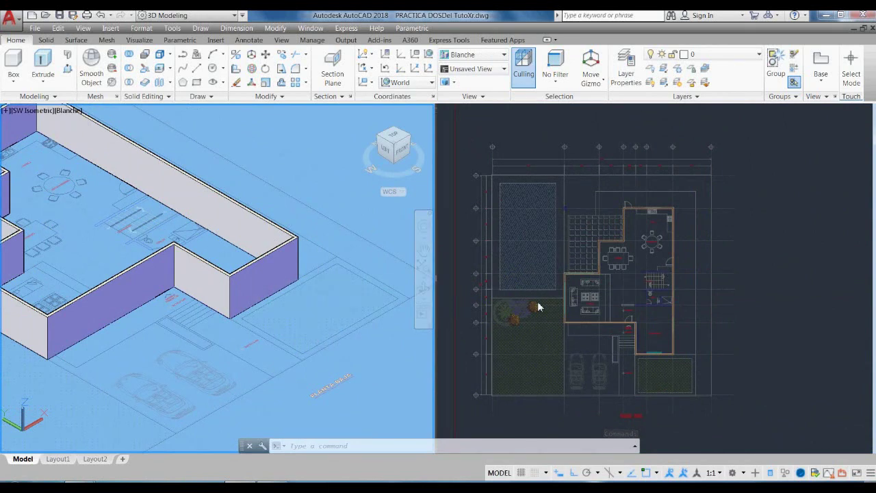
left_click(463, 217)
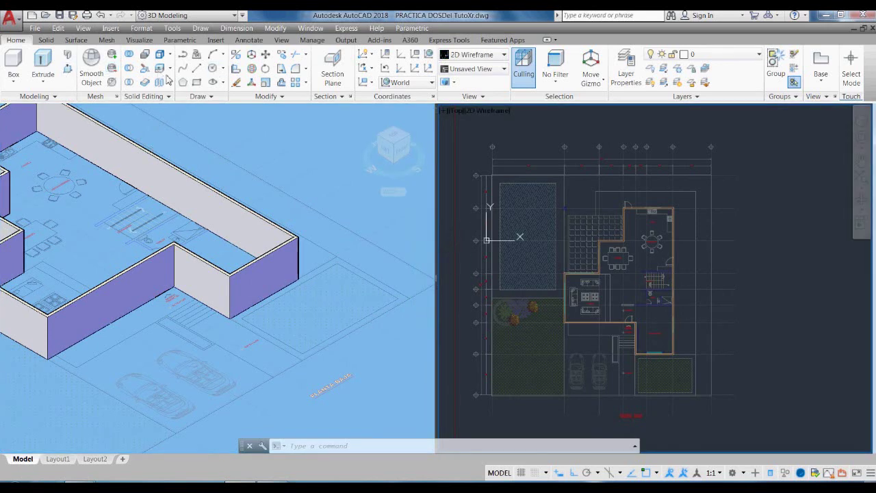
left_click(797, 180)
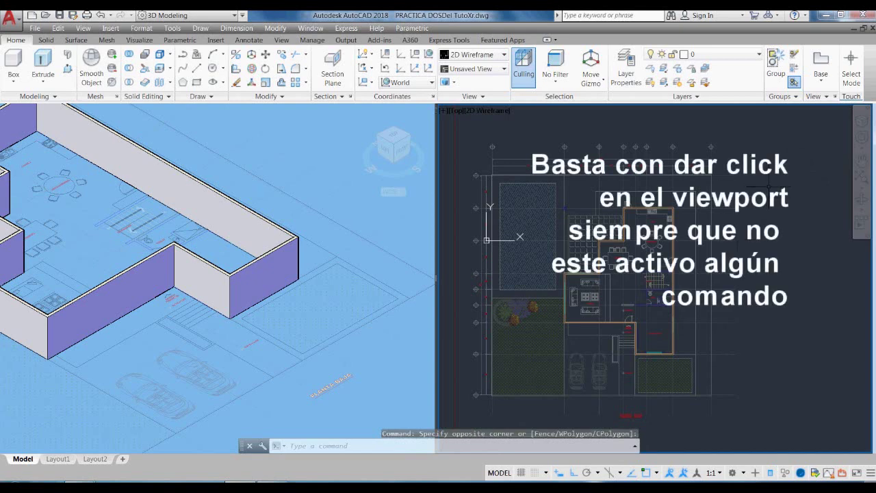
left_click(291, 140)
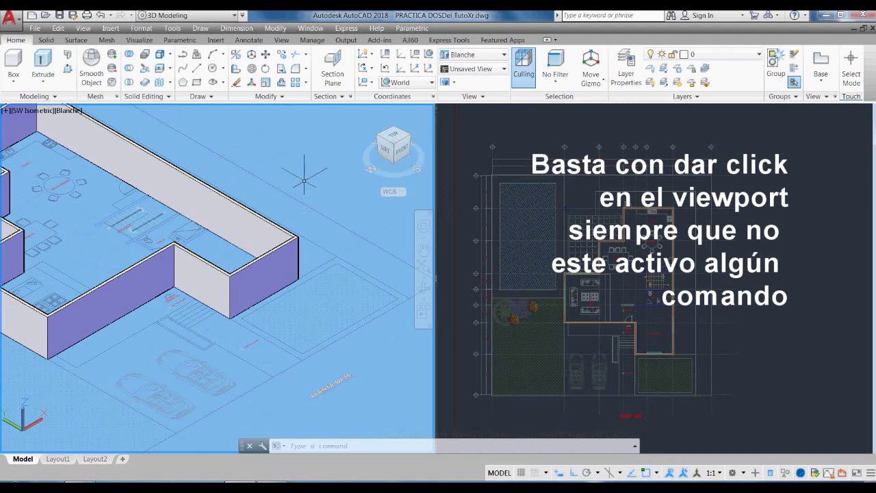
scroll(350, 226, "down", 3)
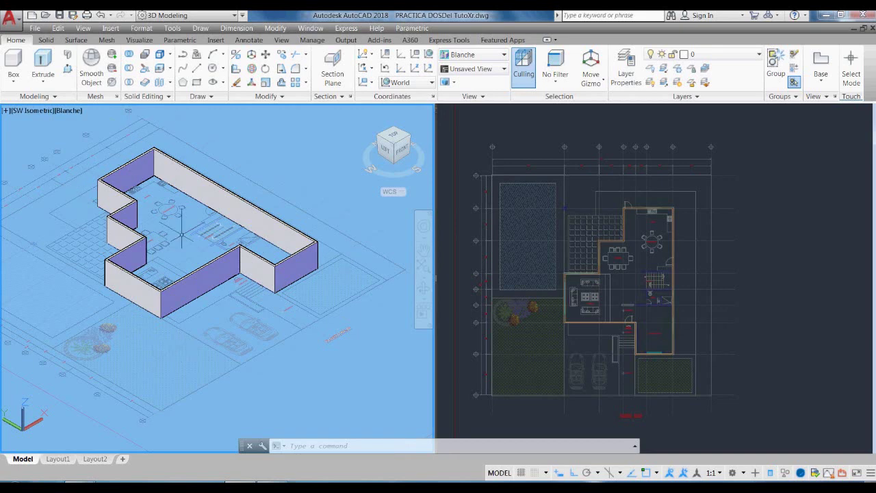
Split the model space into the Three: Left viewport configuration and frame the house walls in the large viewport
left_click(139, 40)
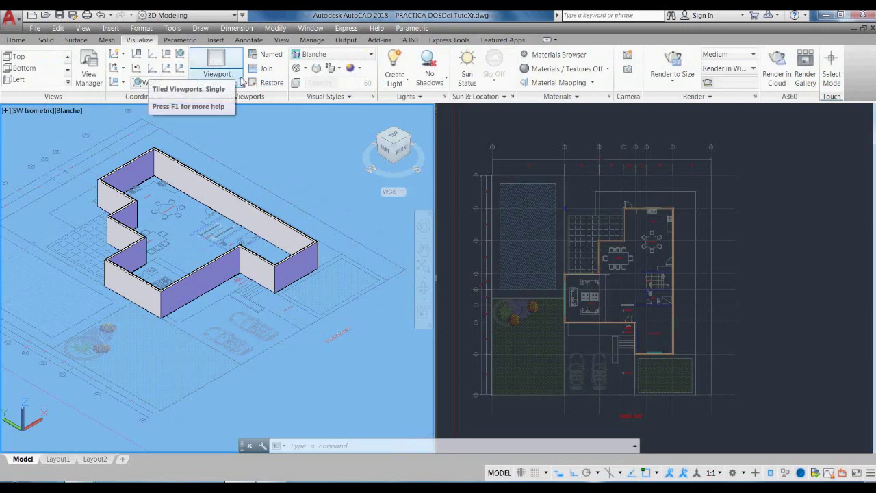
left_click(218, 78)
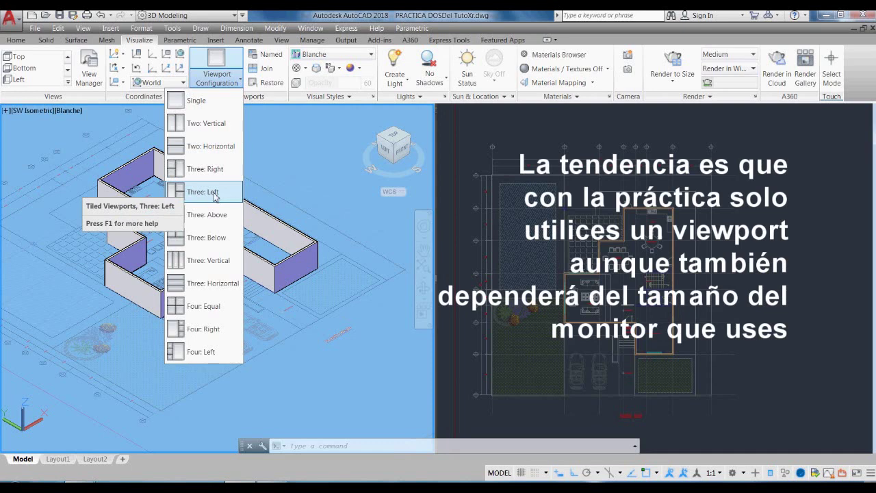
left_click(205, 192)
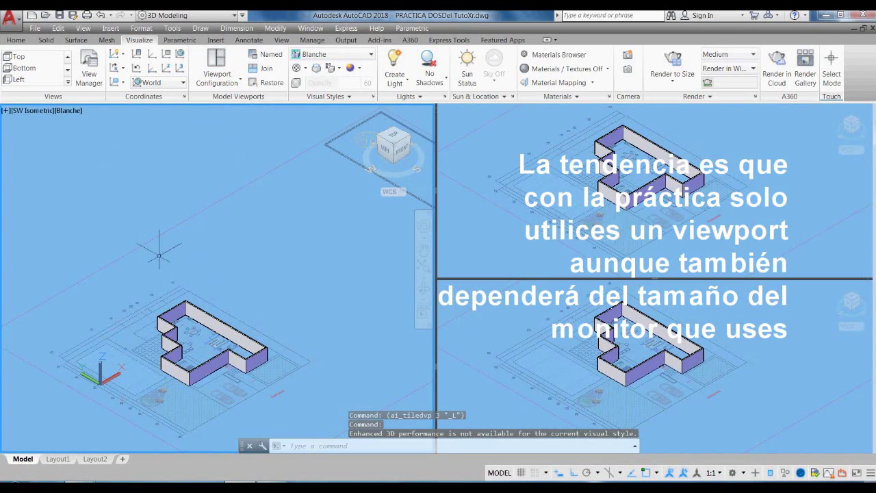
scroll(266, 293, "up", 5)
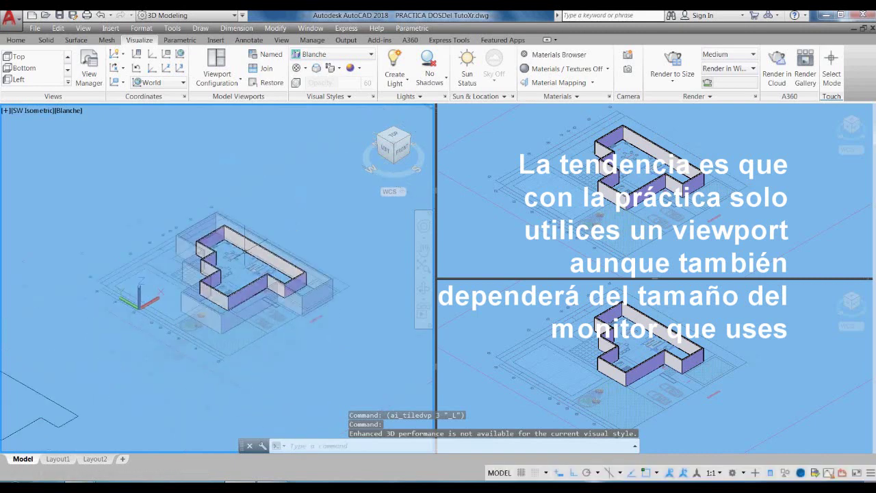
middle_click_drag(266, 293, 231, 254)
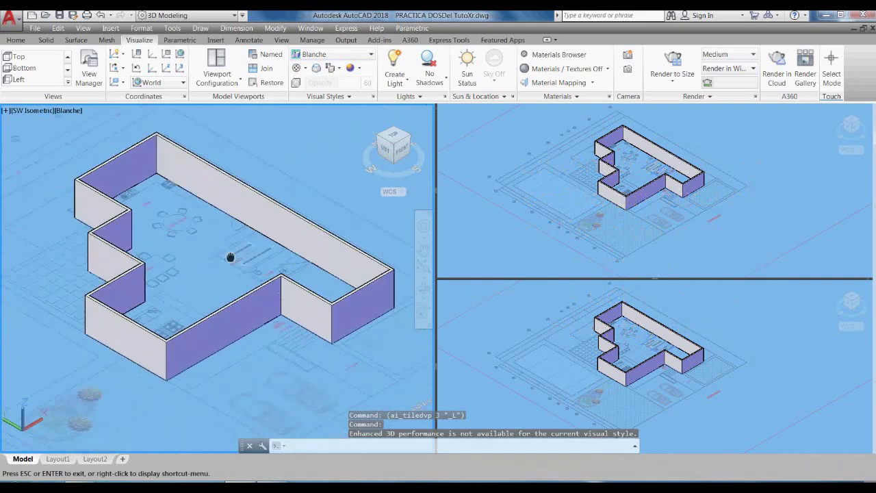
Set the upper small viewport to the top view with the 2D Wireframe visual style, framed on the floor plan
left_click(777, 209)
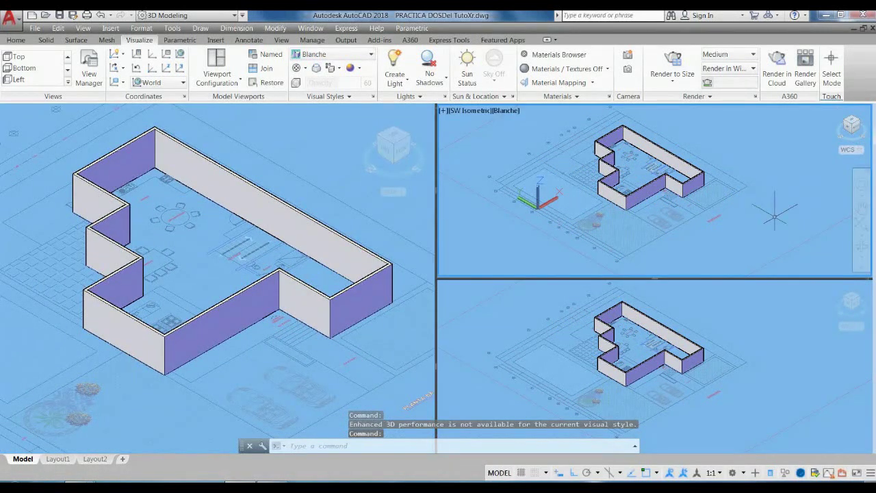
left_click(856, 124)
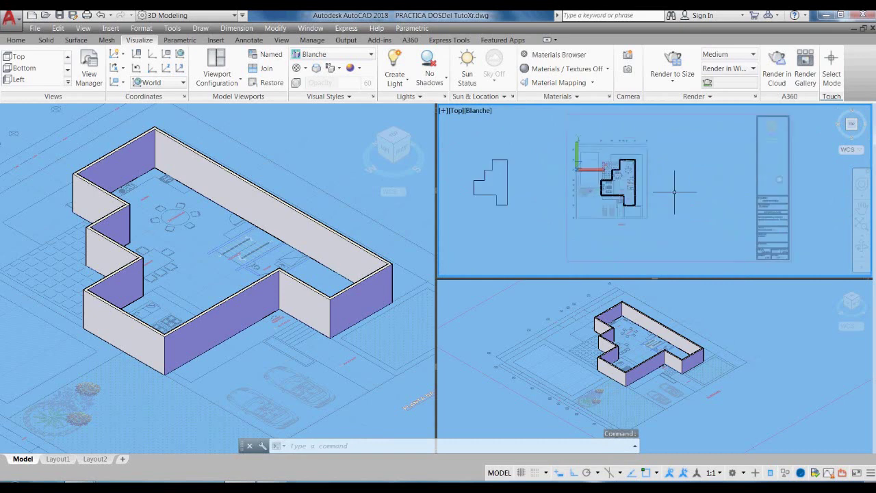
scroll(675, 192, "up", 2)
type("VS")
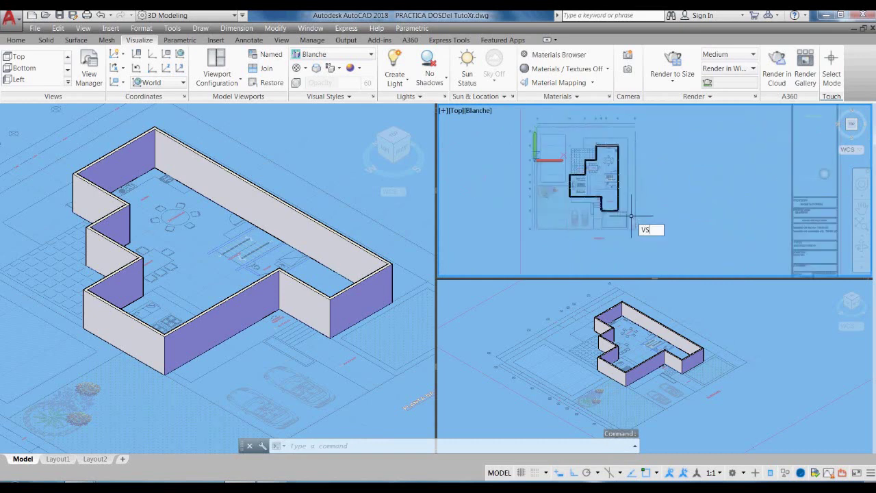
key("Return")
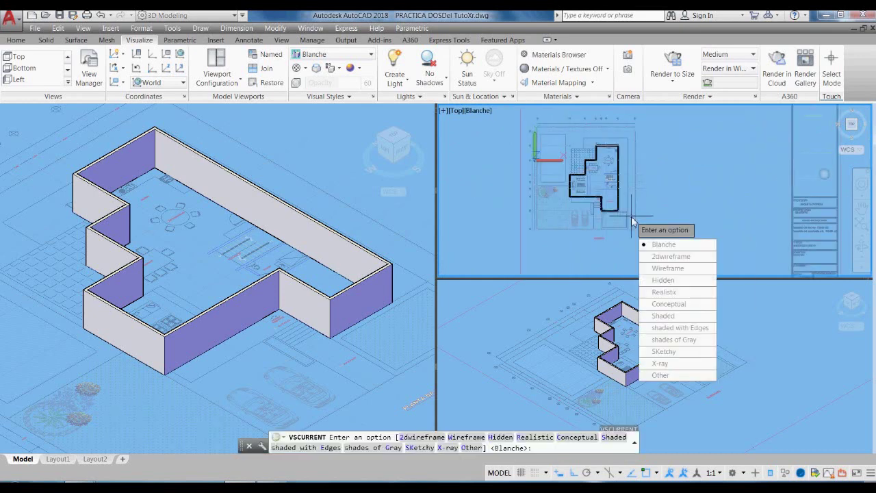
left_click(672, 258)
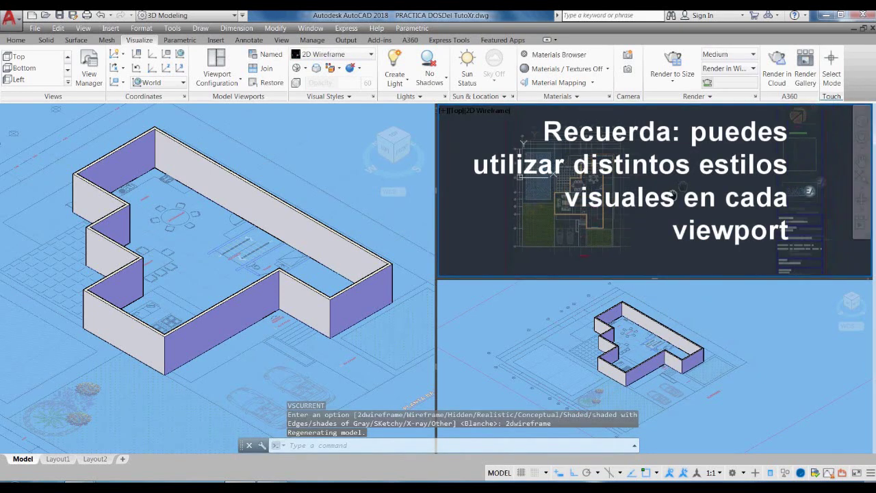
middle_click_drag(621, 204, 615, 248)
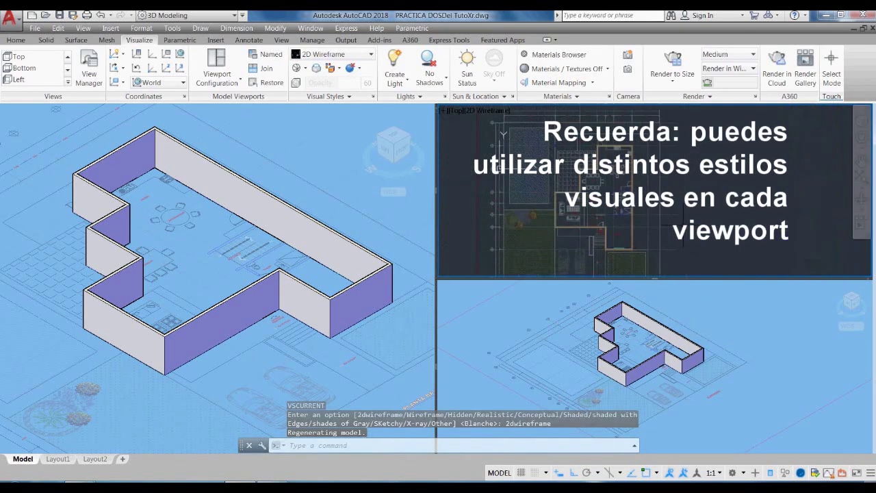
Set the lower small viewport to the Conceptual visual style and frame the perimeter walls in it
left_click(520, 308)
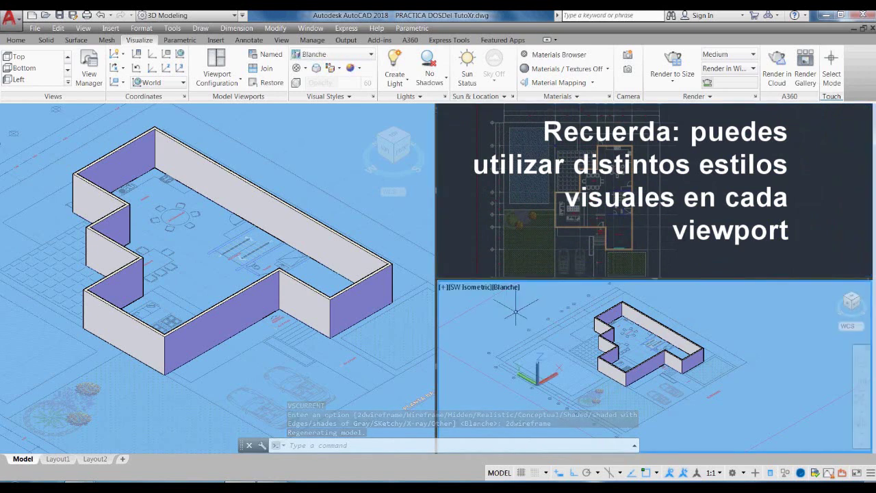
type("vs")
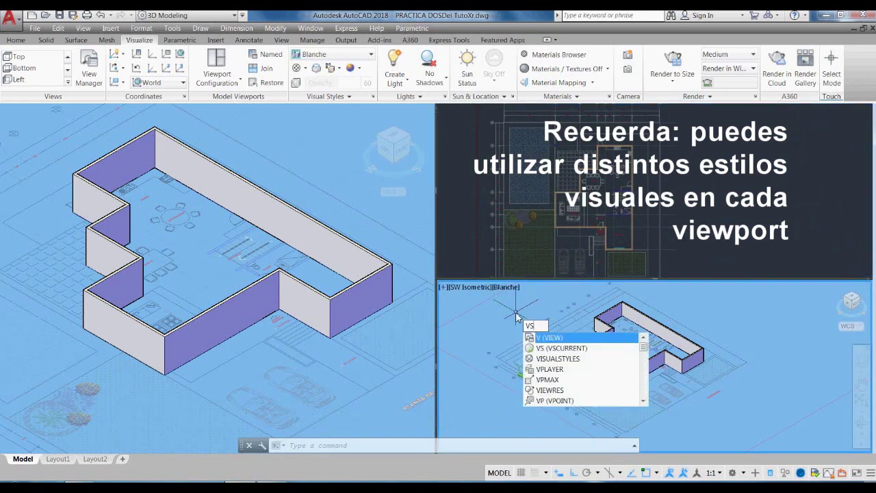
key("Escape")
type("vs")
key("Return")
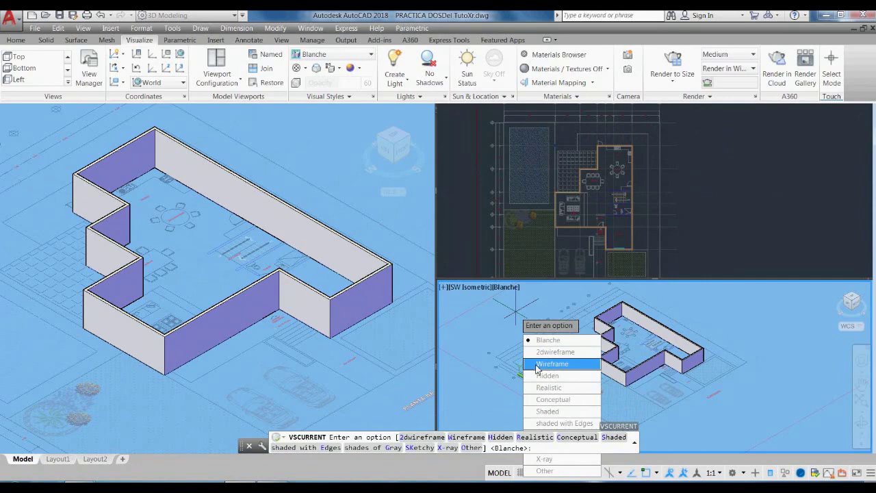
left_click(541, 387)
scroll(640, 391, "up", 6)
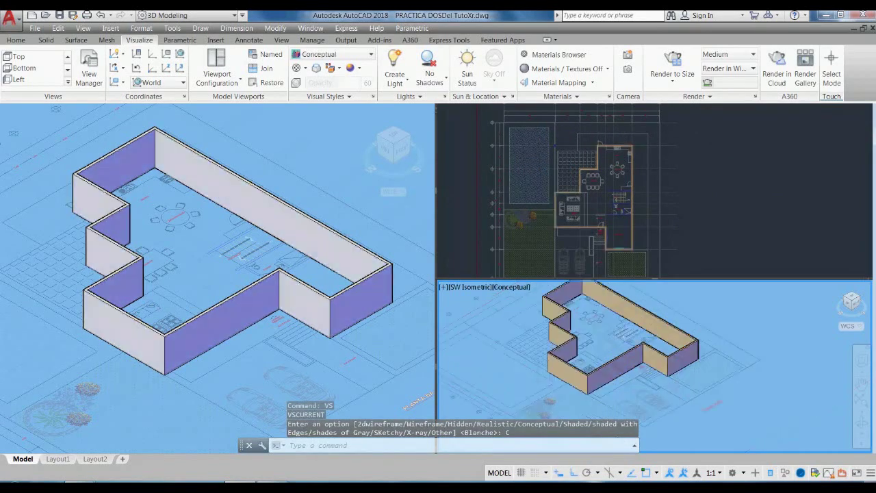
scroll(531, 370, "down", 6)
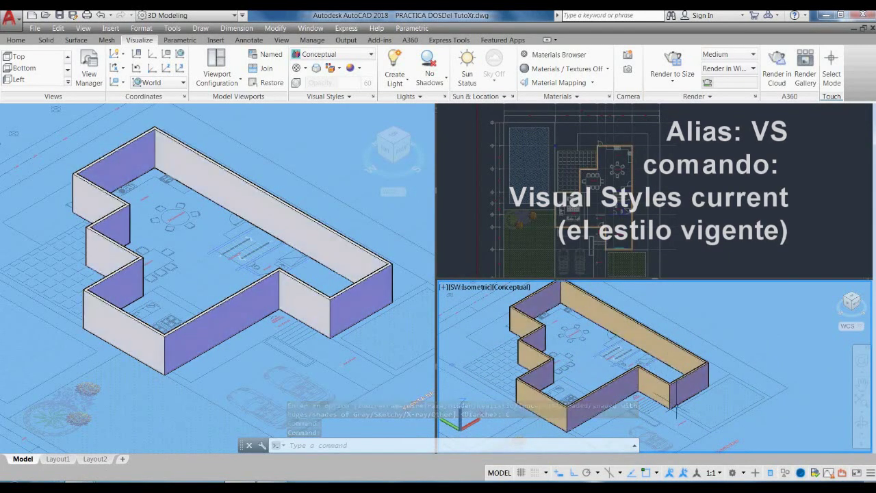
middle_click_drag(677, 407, 714, 414)
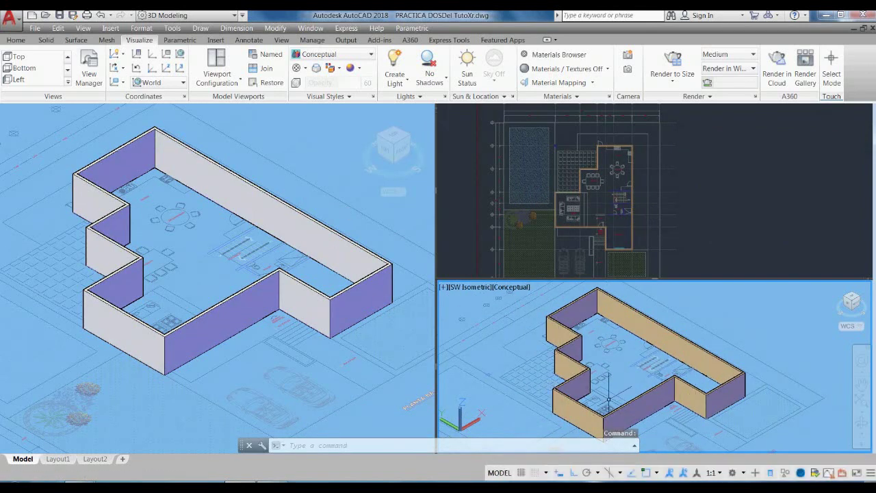
middle_click_drag(647, 365, 664, 365)
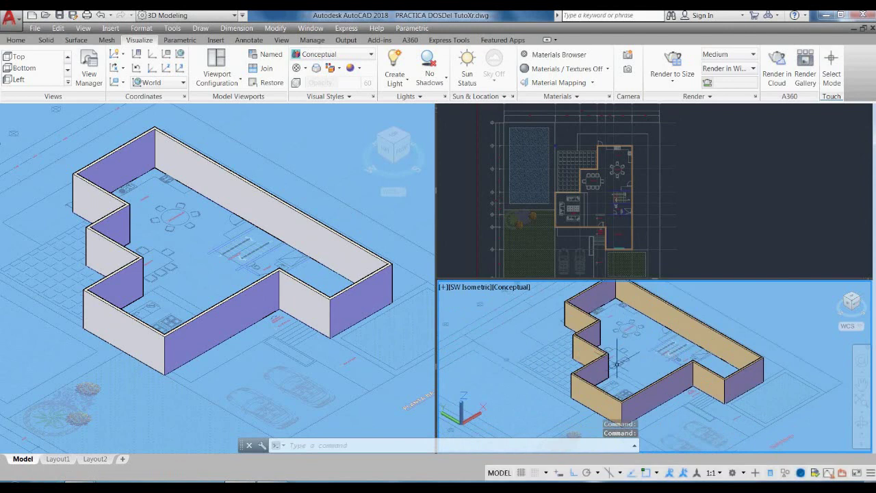
left_click(556, 313)
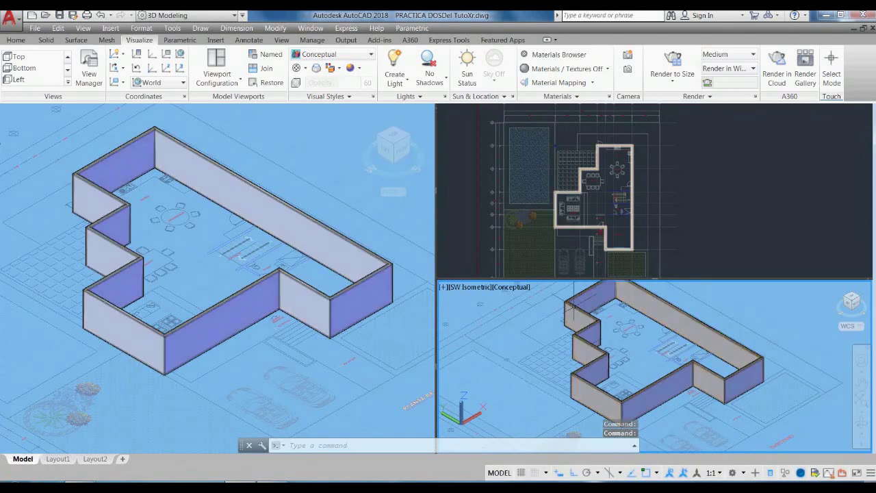
key("Escape")
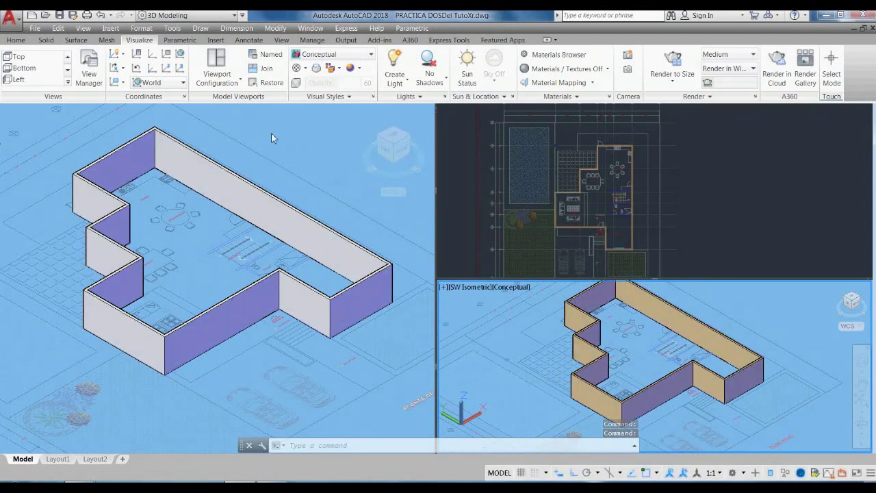
Make the large SW isometric viewport active and change the viewport configuration to Two: Vertical
left_click(326, 133)
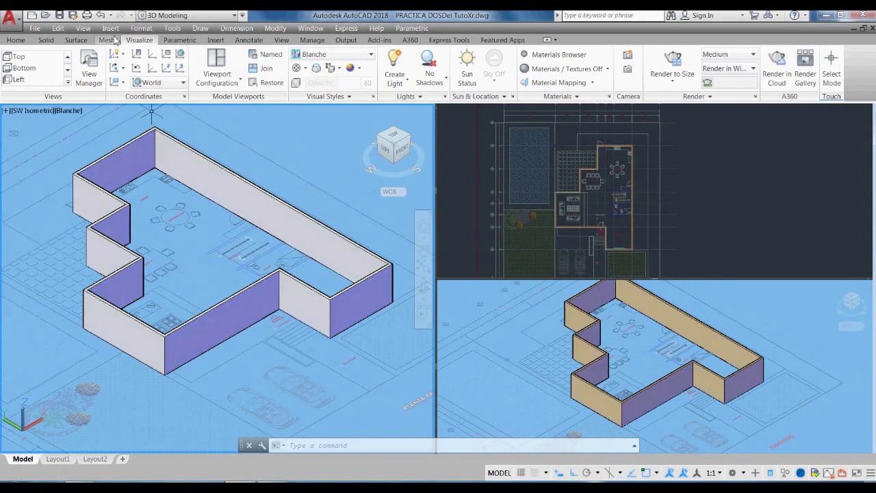
left_click(237, 81)
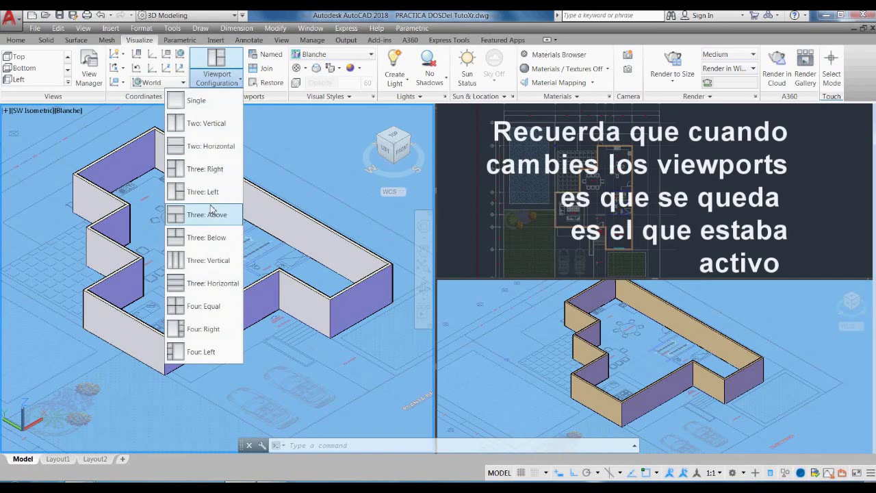
left_click(206, 123)
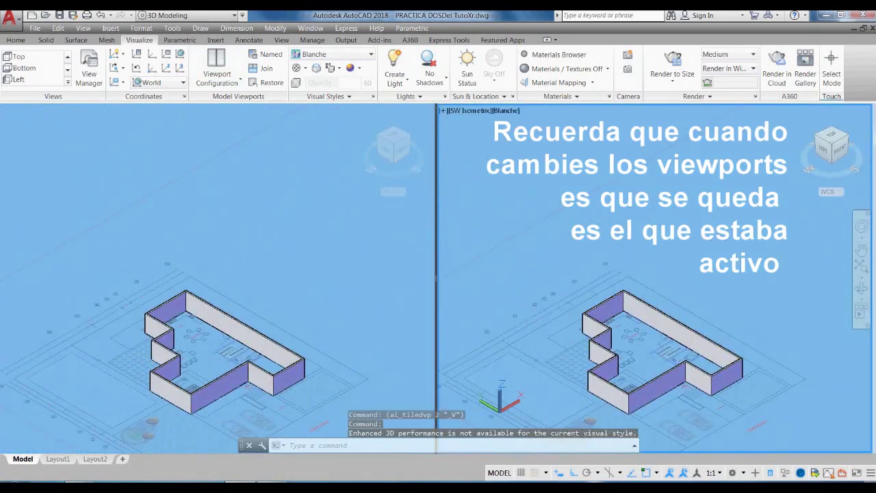
Set the active viewport to the top view with the 2D Wireframe visual style, framed on the floor plan
left_click(833, 137)
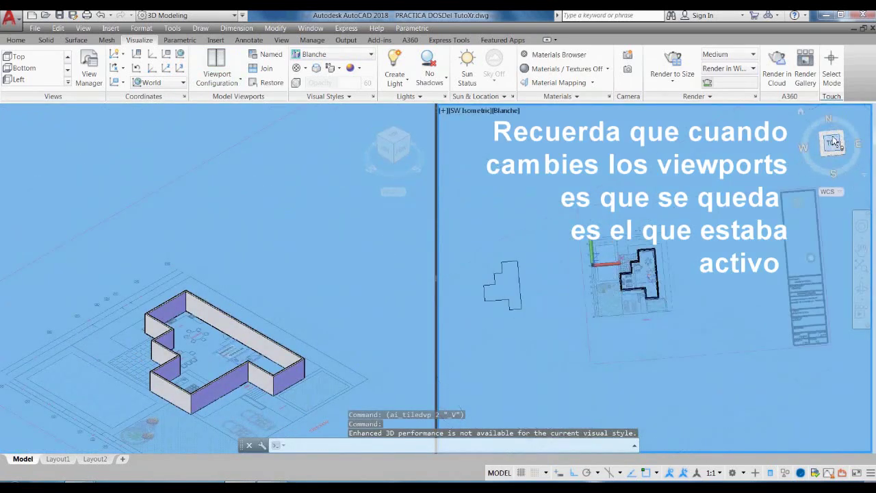
type("vs")
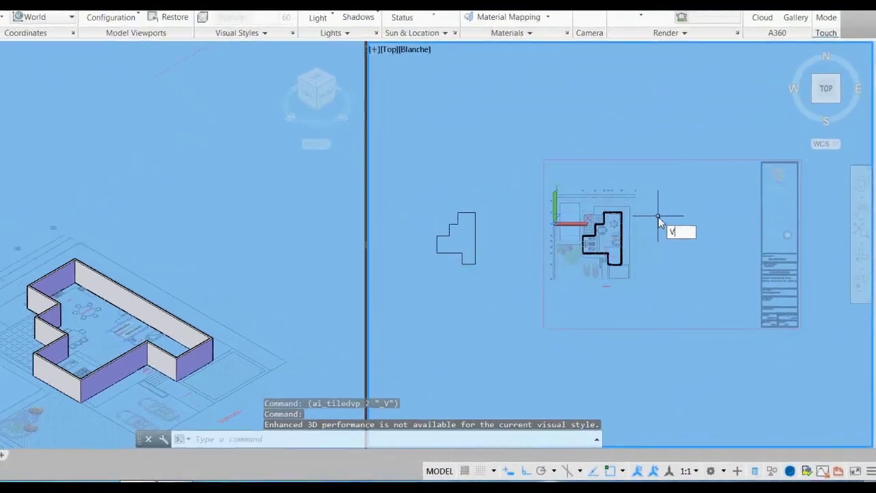
key("Return")
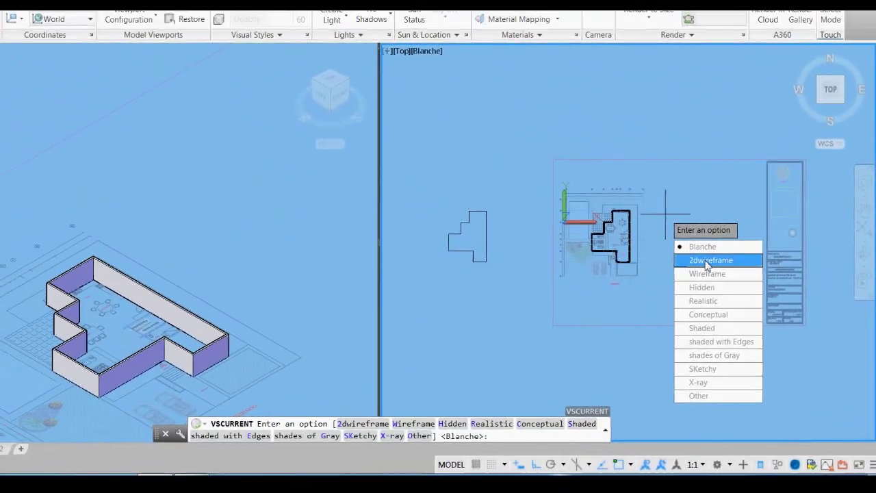
left_click(708, 262)
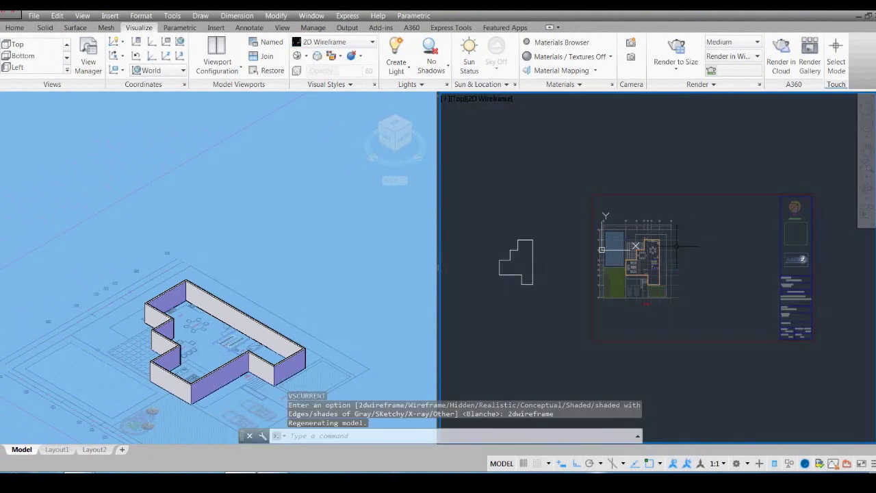
scroll(600, 277, "up", 5)
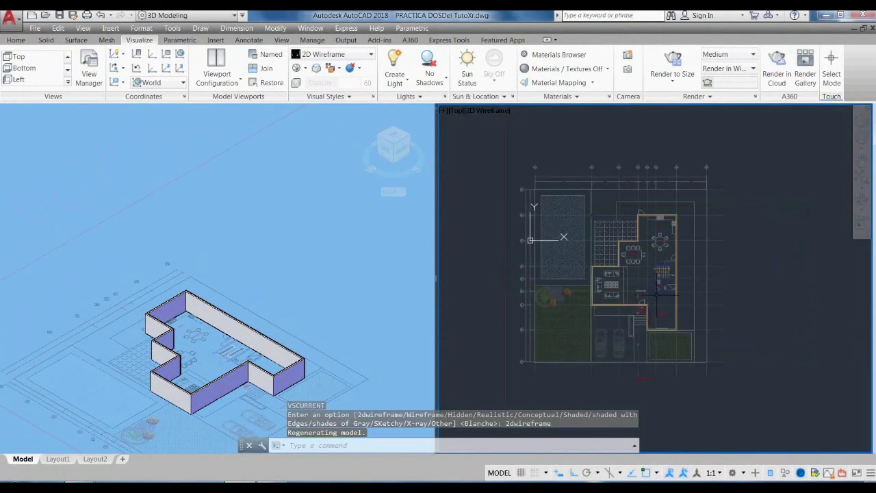
Frame the perimeter walls in the SW isometric viewport and the main entrance door in the plan viewport
left_click(308, 254)
scroll(313, 264, "up", 5)
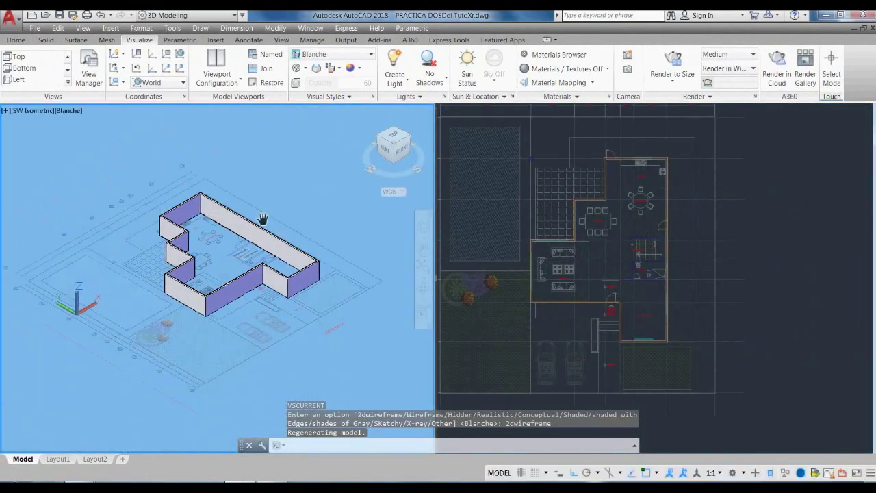
middle_click_drag(283, 291, 225, 313)
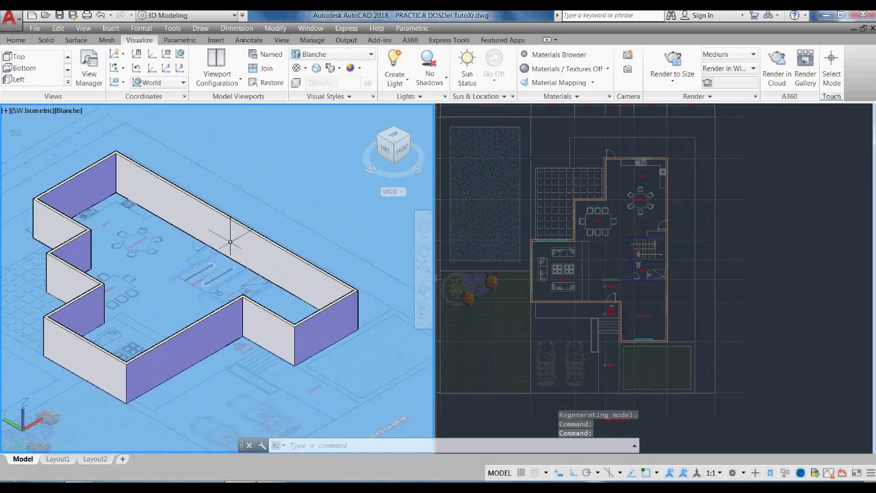
middle_click_drag(249, 274, 247, 241)
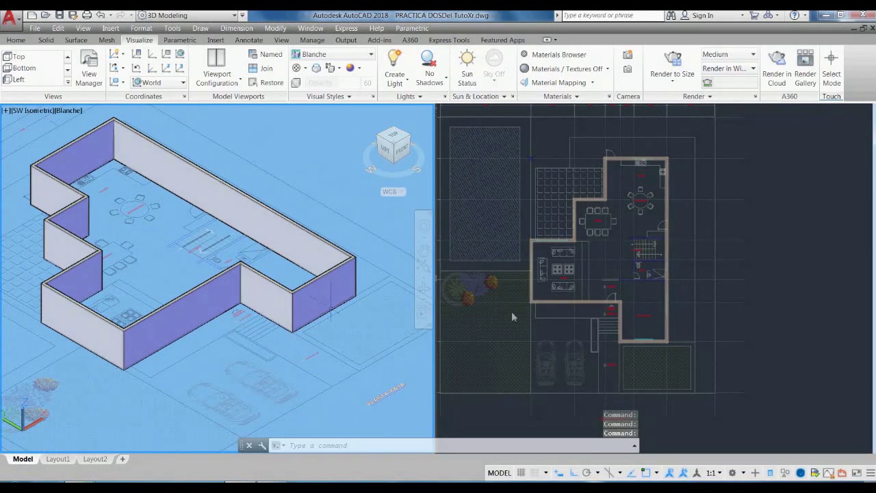
left_click(548, 308)
scroll(592, 312, "up", 8)
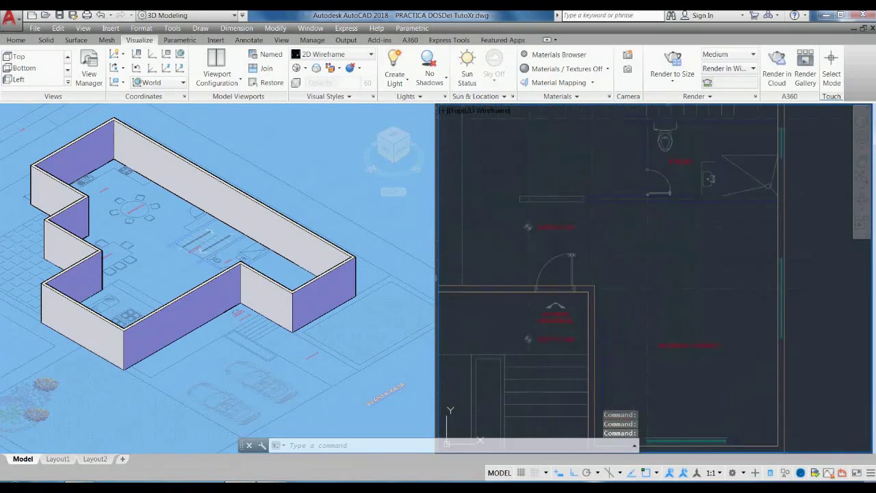
scroll(572, 284, "up", 3)
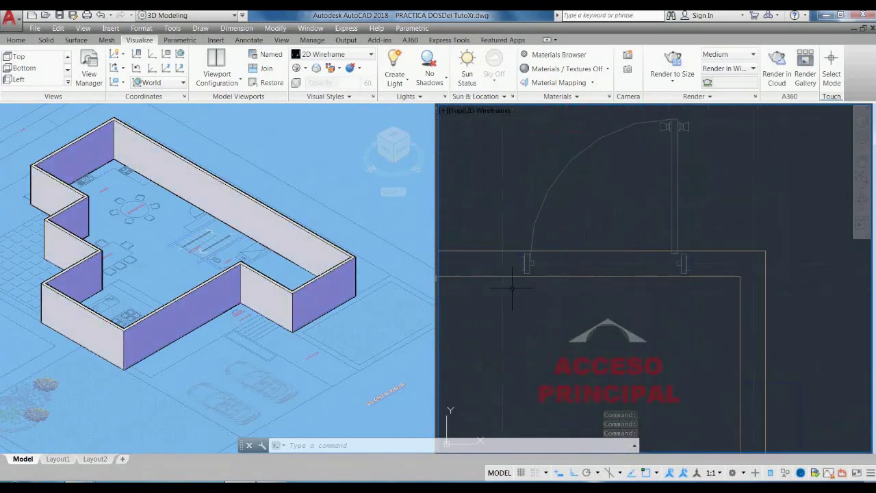
left_click(235, 330)
scroll(213, 322, "up", 2)
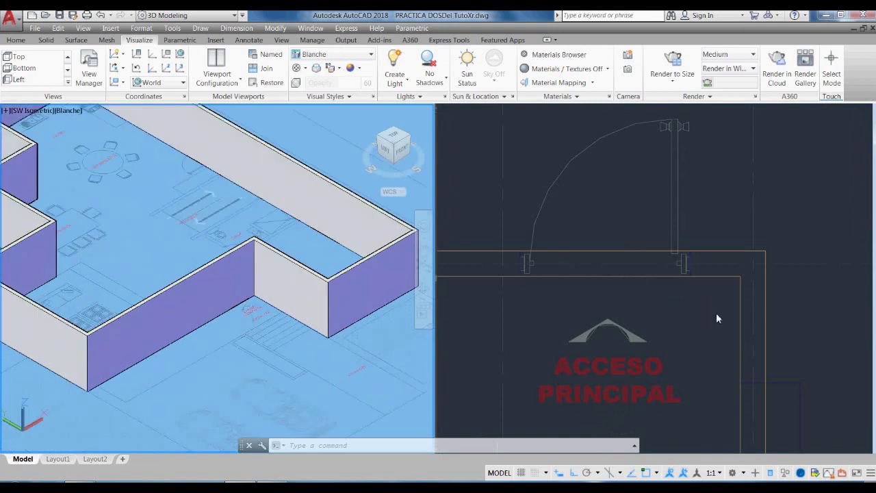
Model a box 210 high in the plan viewport, covering the main entrance door opening across the full wall thickness
left_click(680, 321)
scroll(575, 288, "up", 2)
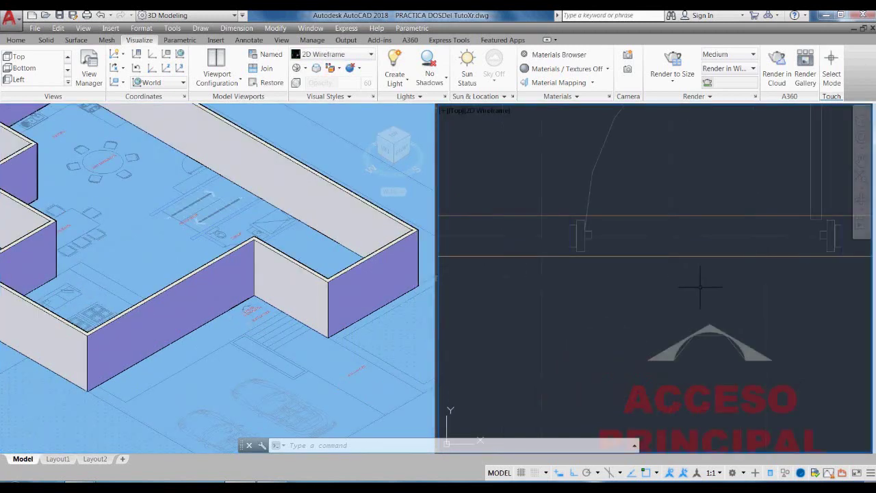
left_click(655, 280)
left_click(572, 278)
scroll(548, 267, "down", 2)
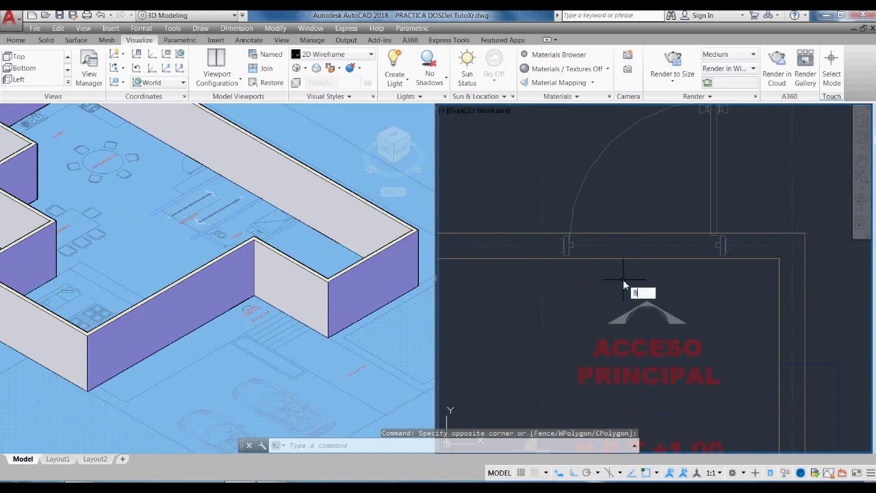
type("X")
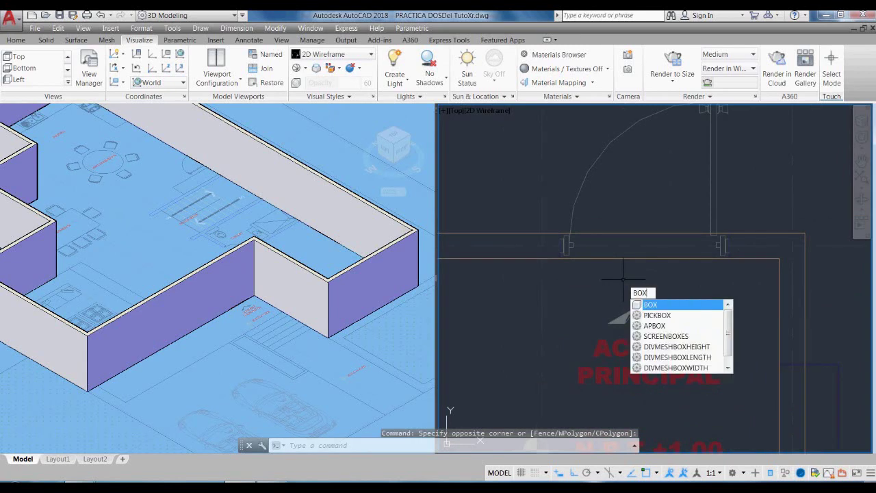
key("Return")
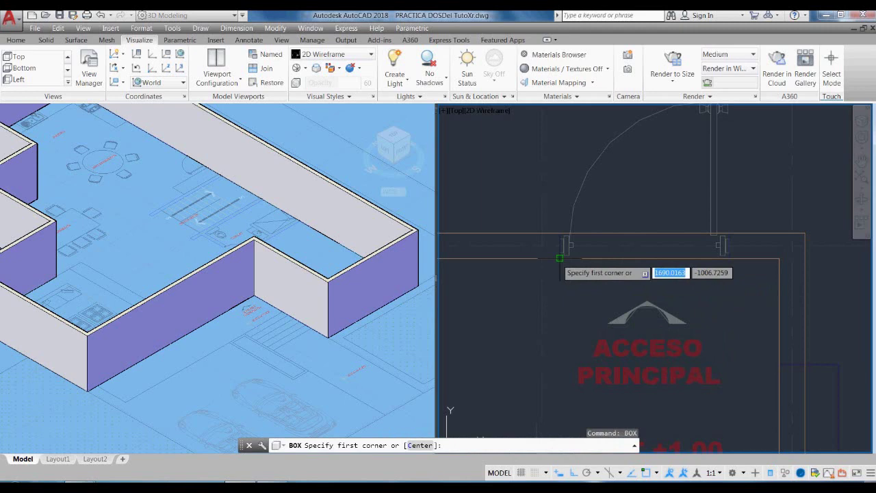
left_click(560, 258)
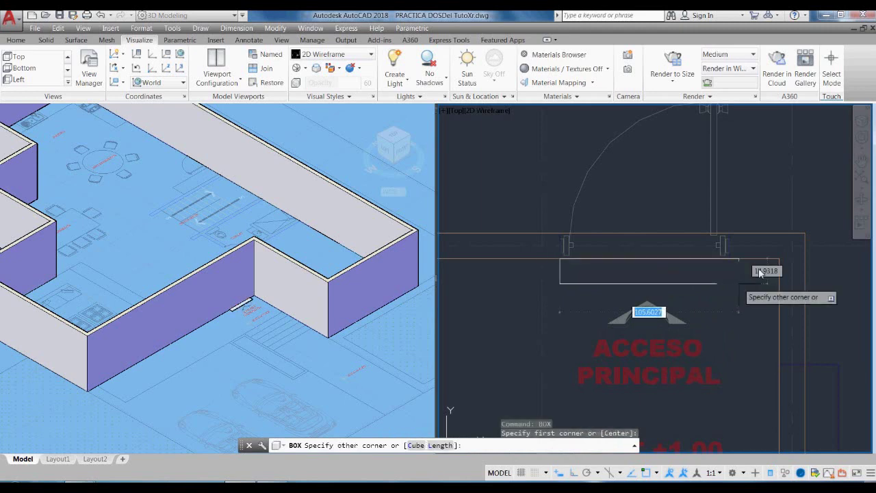
scroll(730, 234, "up", 3)
left_click(730, 233)
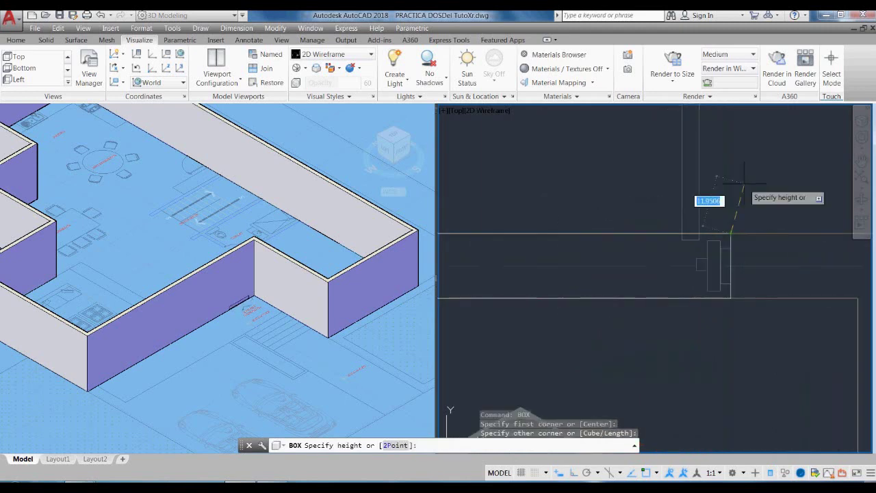
scroll(668, 219, "down", 3)
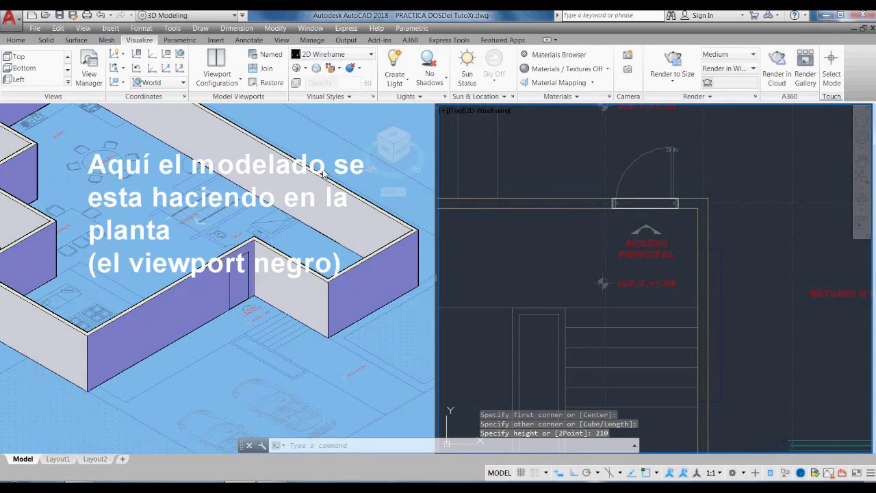
Subtract the door box from the perimeter wall solid in the isometric viewport to cut the main entrance opening
left_click(344, 171)
scroll(226, 284, "up", 3)
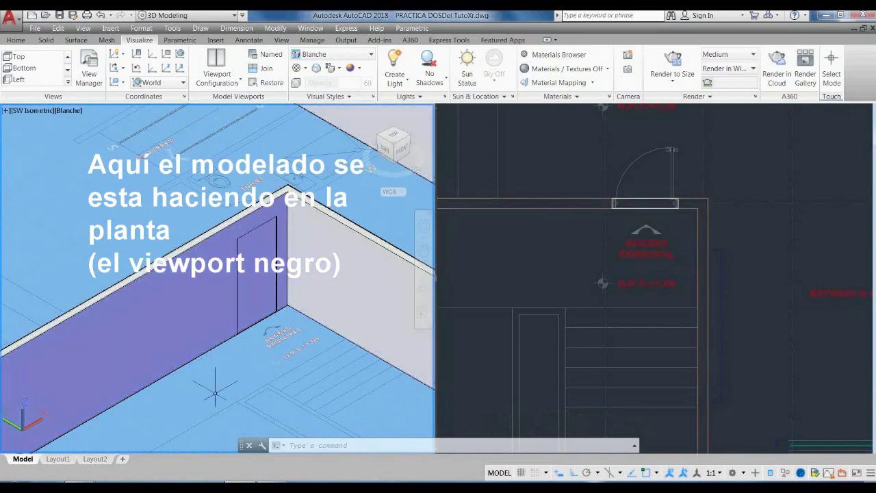
type("SU")
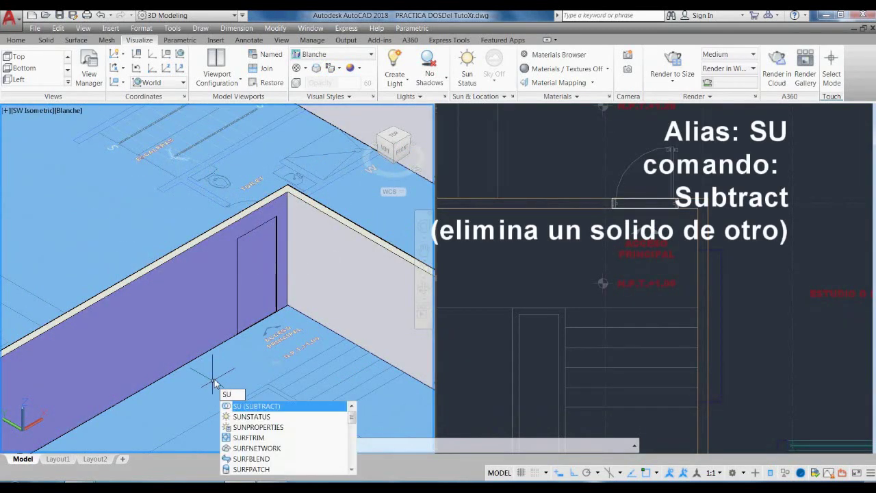
left_click(272, 407)
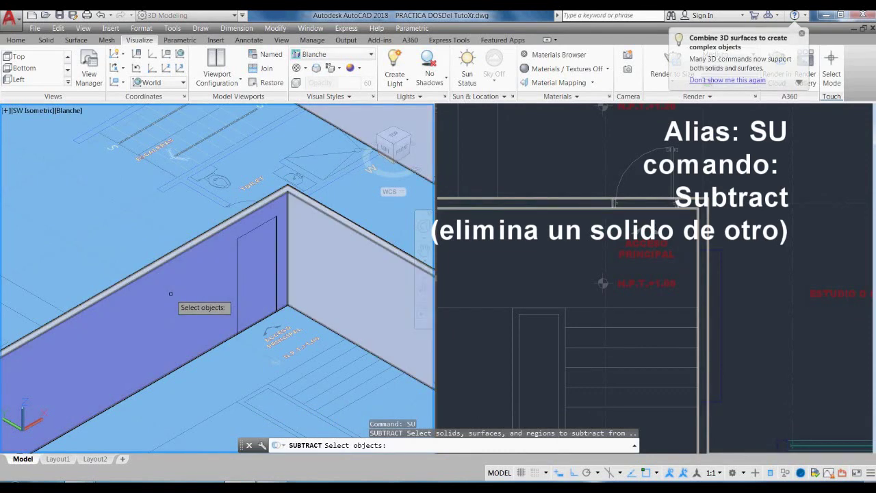
left_click(208, 287)
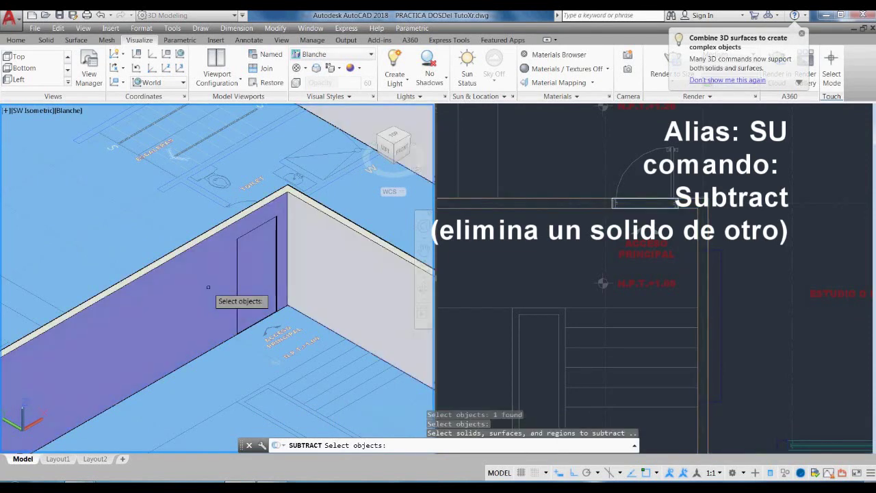
left_click(255, 231)
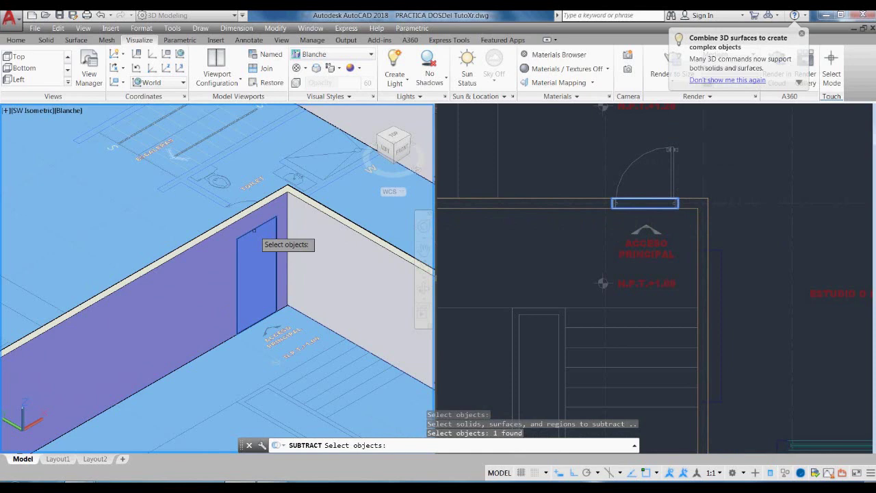
key("Return")
scroll(269, 274, "down", 4)
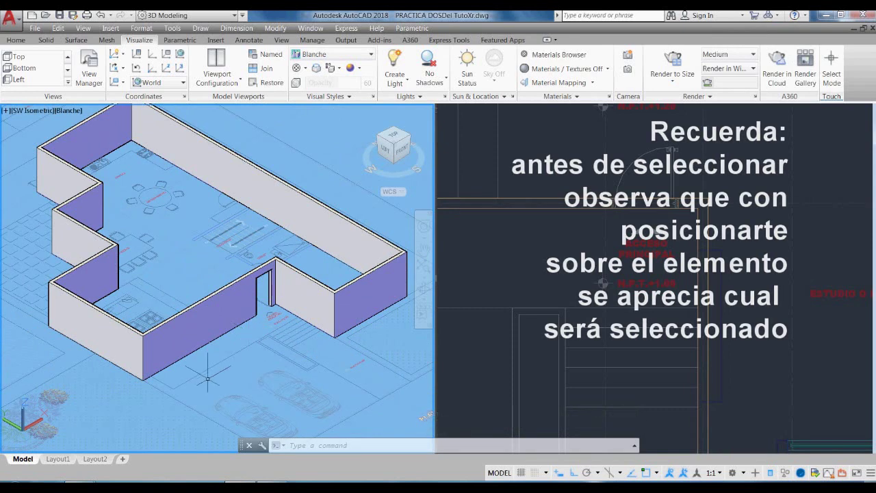
middle_click_drag(193, 372, 262, 365)
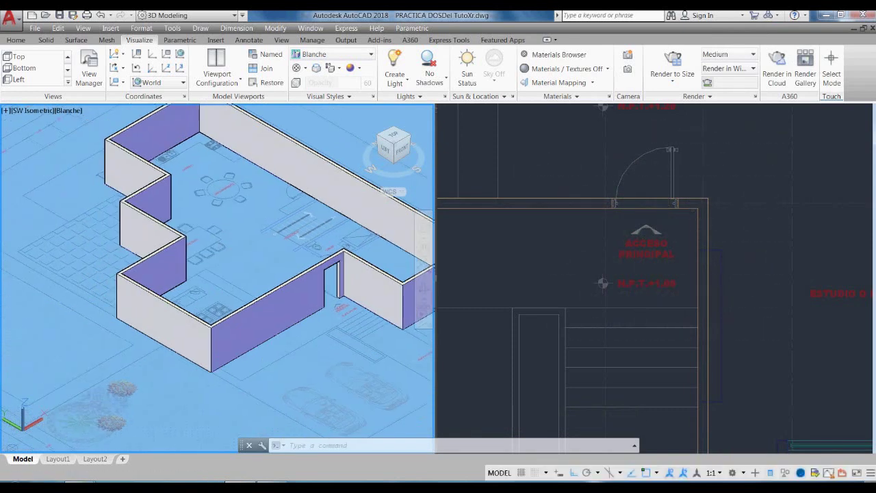
Draw a rectangle in the plan viewport over the long window in the living room's outer side wall, spanning the wall thickness
left_click(507, 269)
scroll(504, 258, "down", 5)
middle_click_drag(592, 301, 640, 308)
scroll(640, 308, "up", 6)
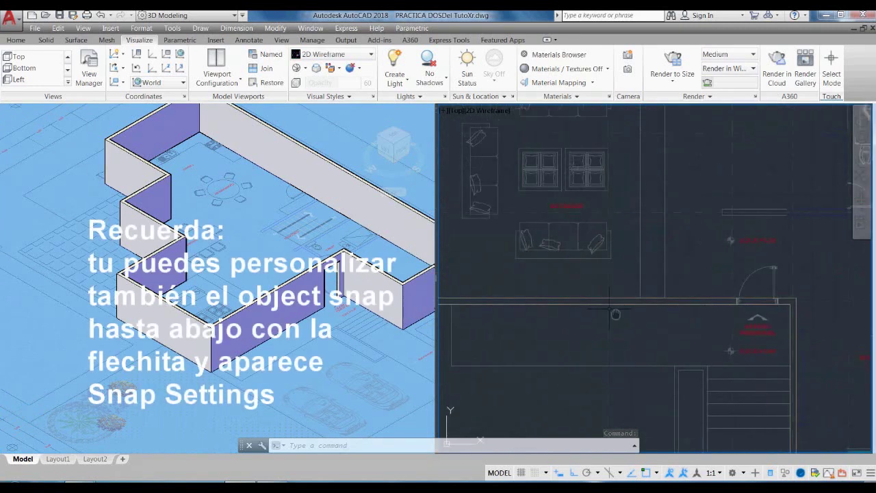
middle_click_drag(616, 314, 717, 389)
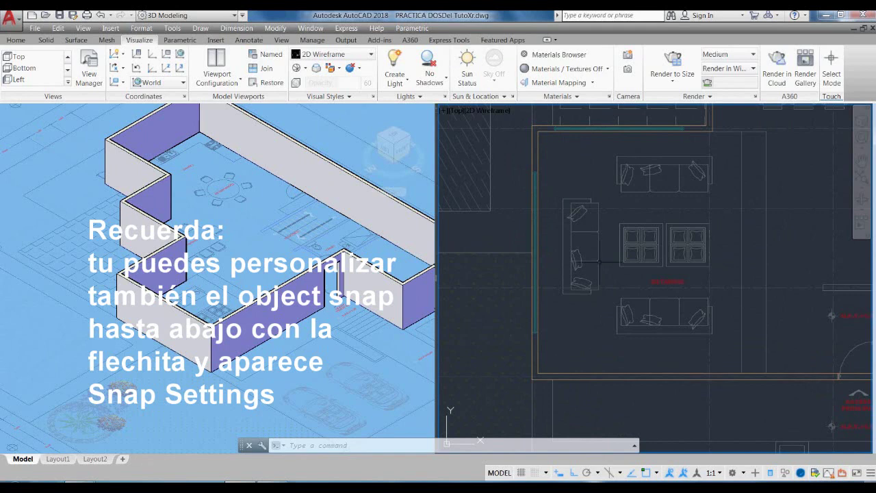
scroll(546, 185, "up", 2)
scroll(536, 172, "down", 2)
scroll(572, 291, "up", 2)
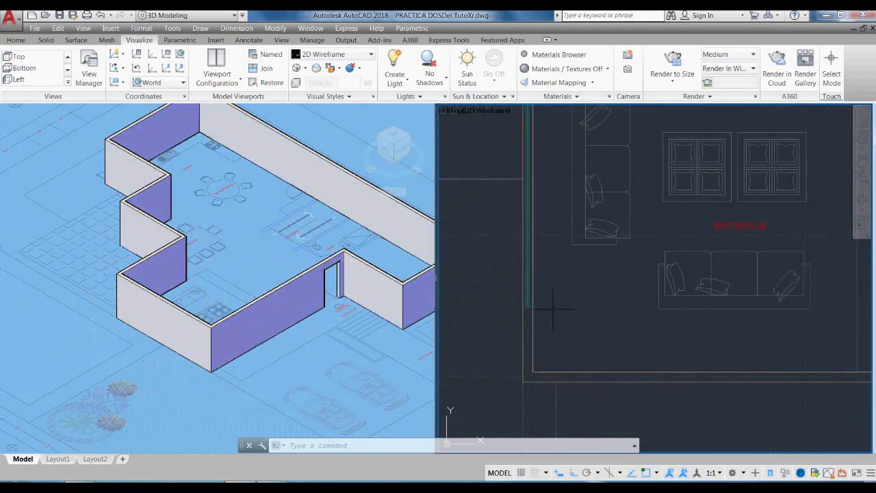
type("REC")
key("Return")
scroll(513, 288, "up", 2)
left_click(503, 301)
scroll(520, 357, "down", 3)
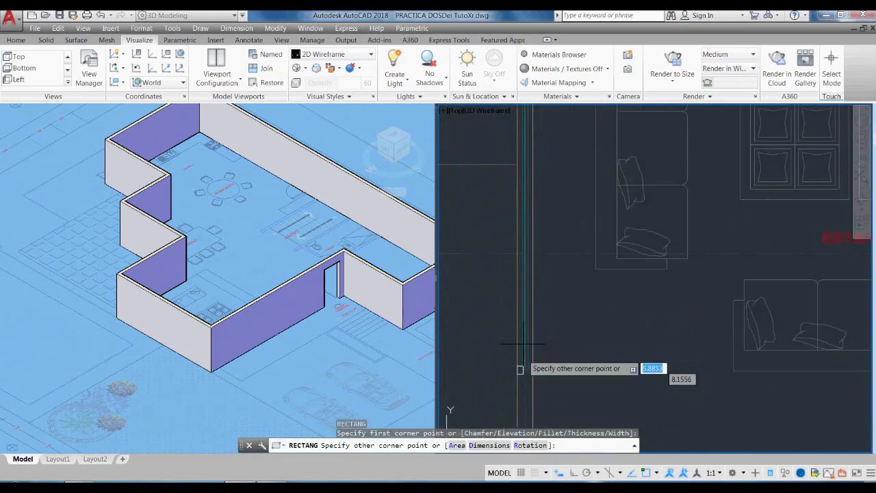
scroll(520, 199, "up", 2)
scroll(520, 291, "down", 2)
scroll(540, 226, "up", 4)
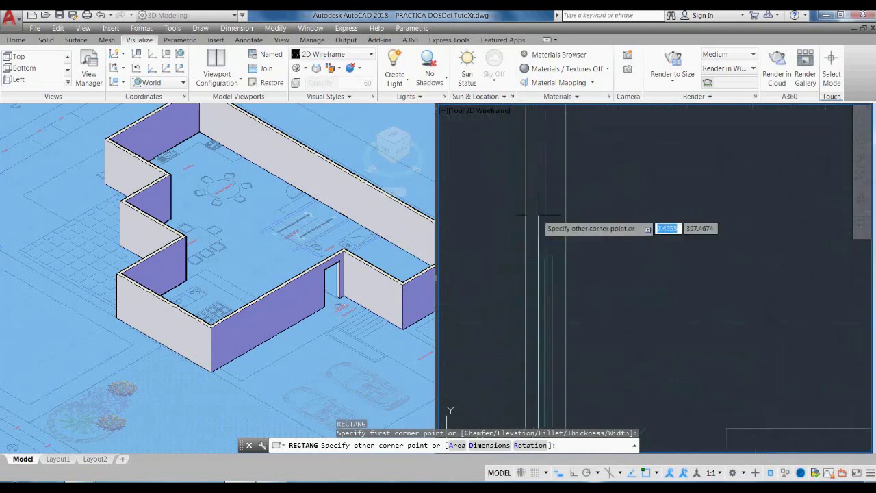
left_click(565, 241)
scroll(600, 279, "down", 2)
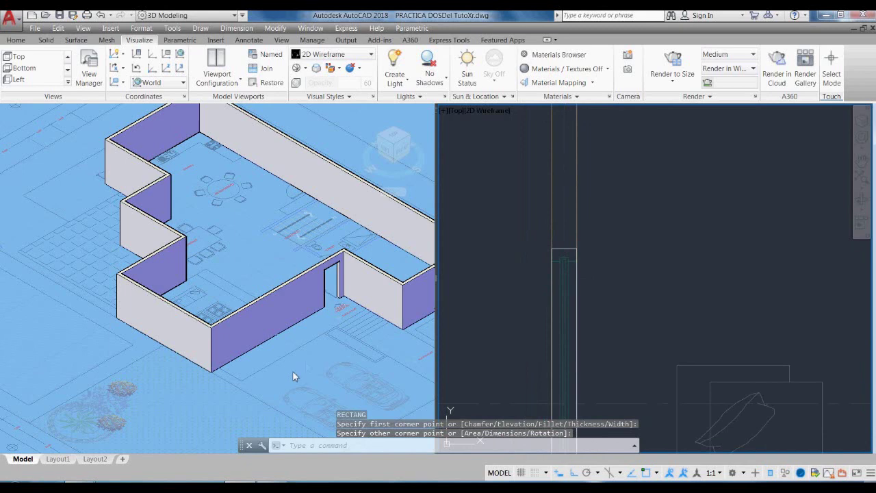
Extrude the window rectangle last drawn in the living room's outer side wall 180 upward, working in the isometric viewport
left_click(137, 357)
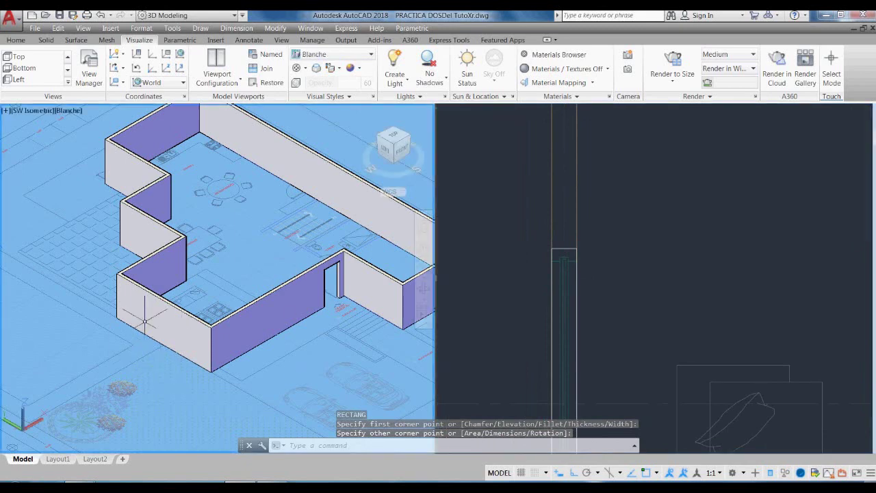
scroll(175, 370, "up", 2)
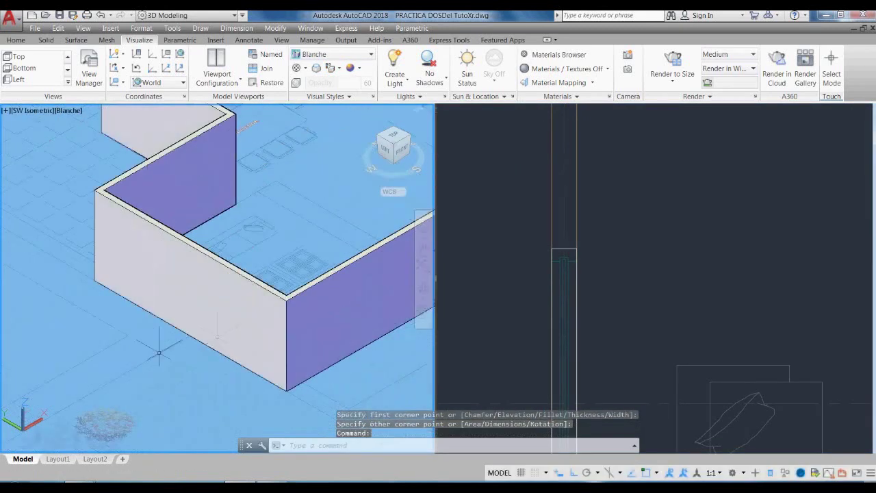
scroll(217, 299, "down", 3)
middle_click_drag(258, 414, 202, 335)
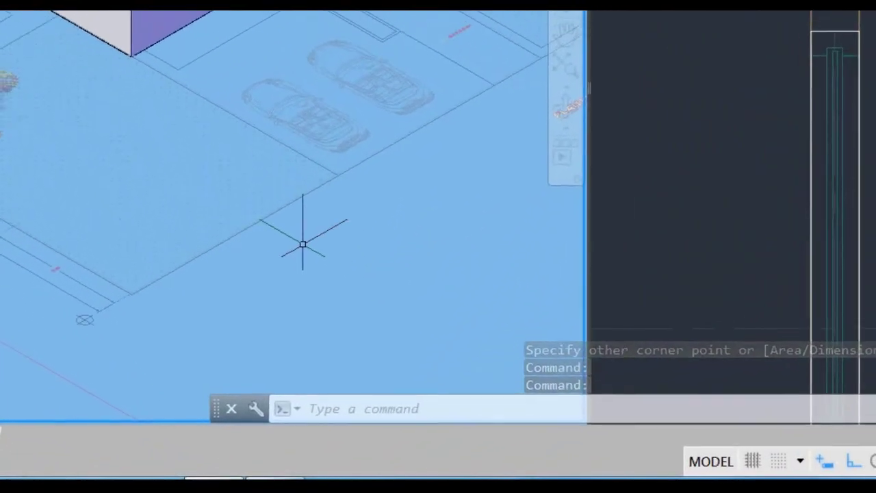
type("EXT")
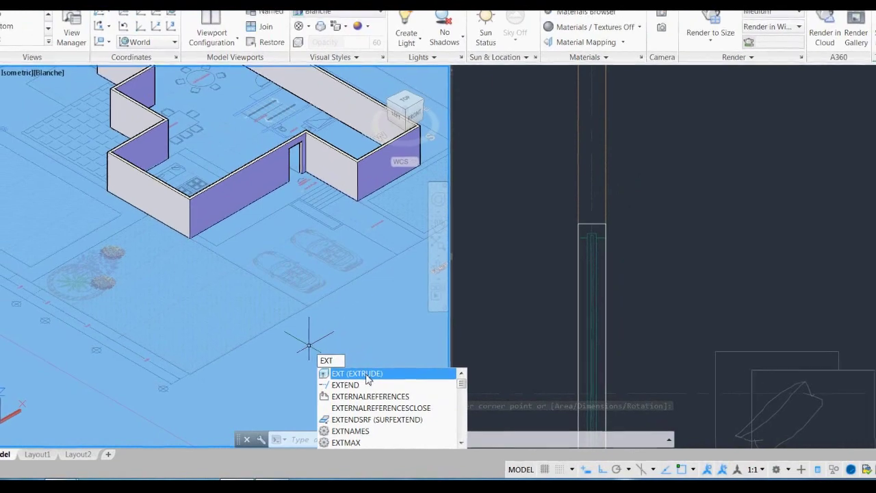
key("Return")
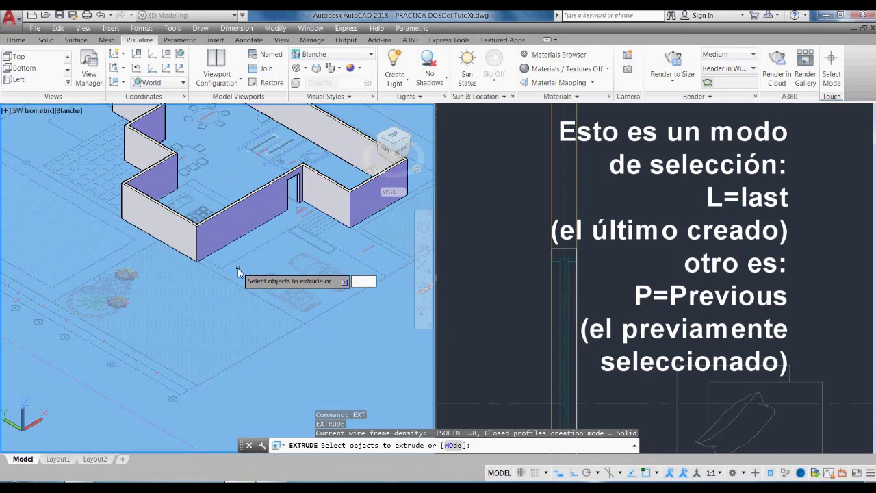
key("Return")
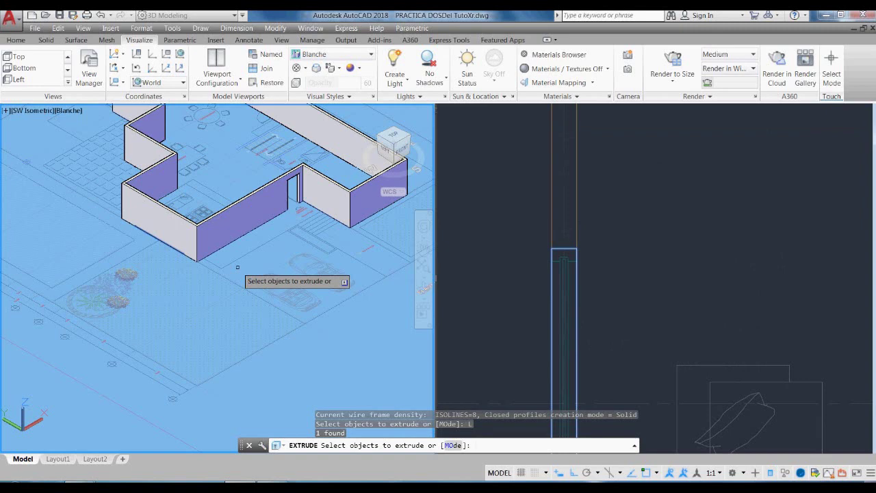
key("Return")
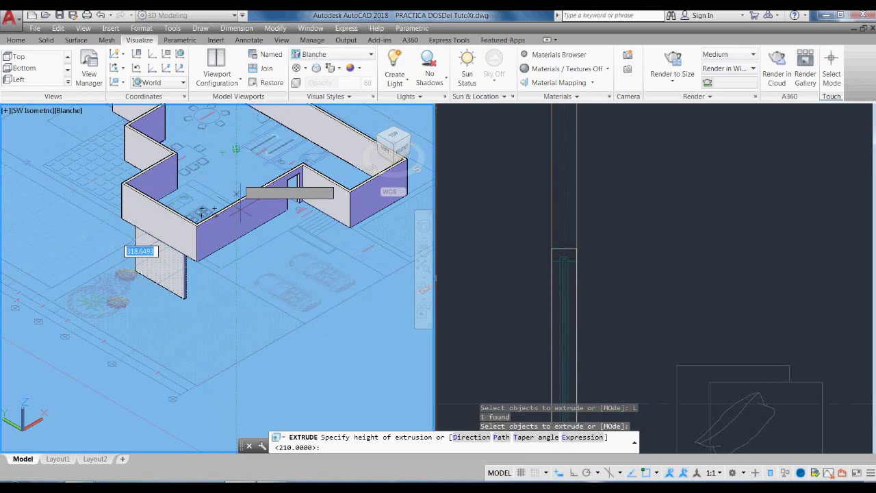
scroll(200, 382, "down", 2)
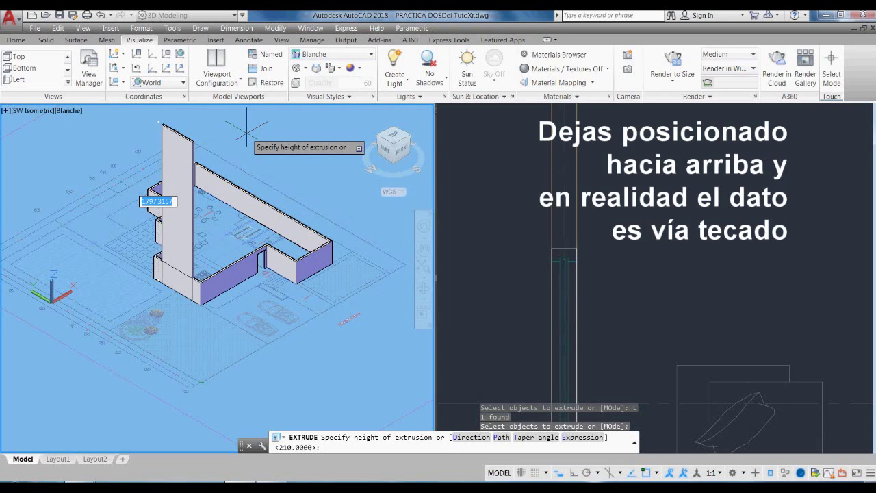
type("180")
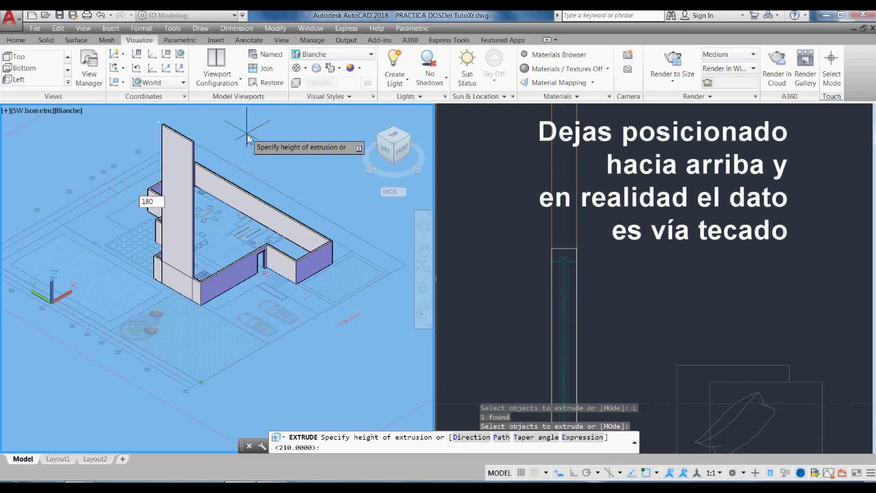
key("Return")
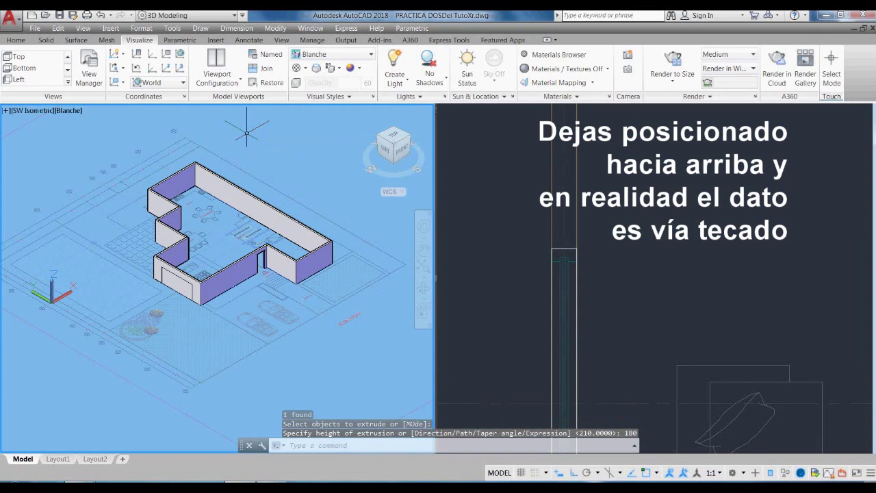
scroll(280, 277, "up", 5)
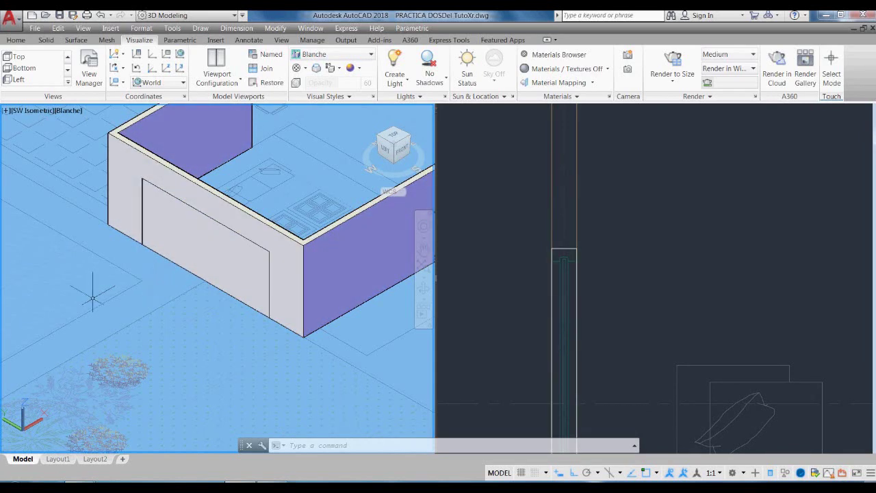
type("m")
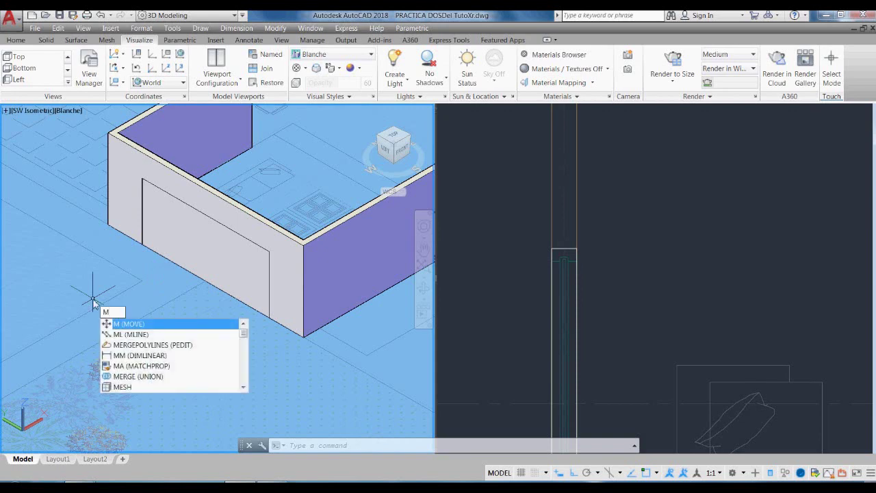
key("Return")
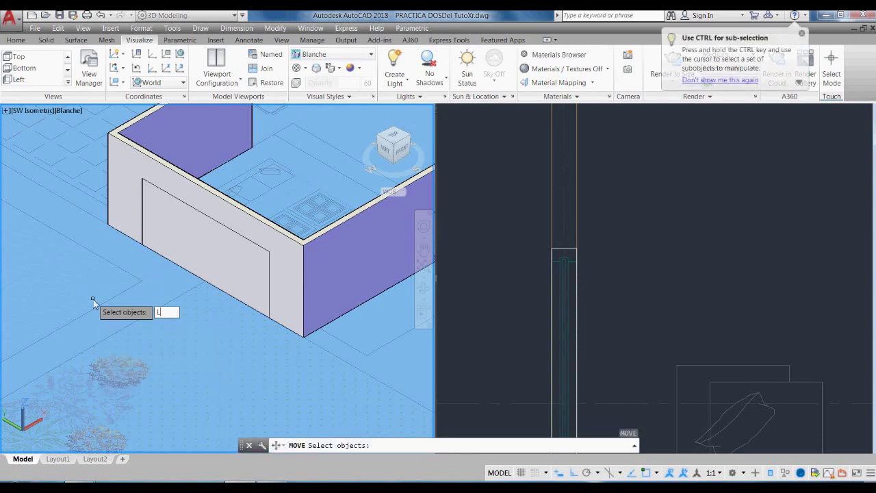
type("L")
key("Return")
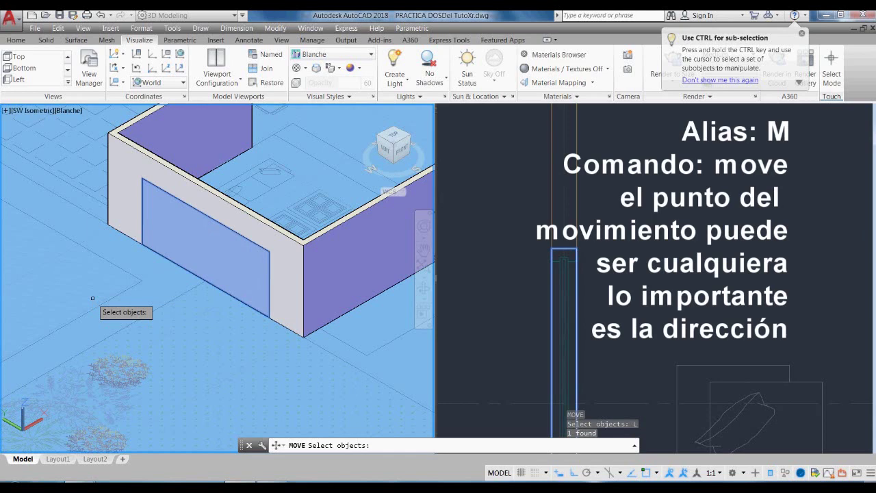
key("Return")
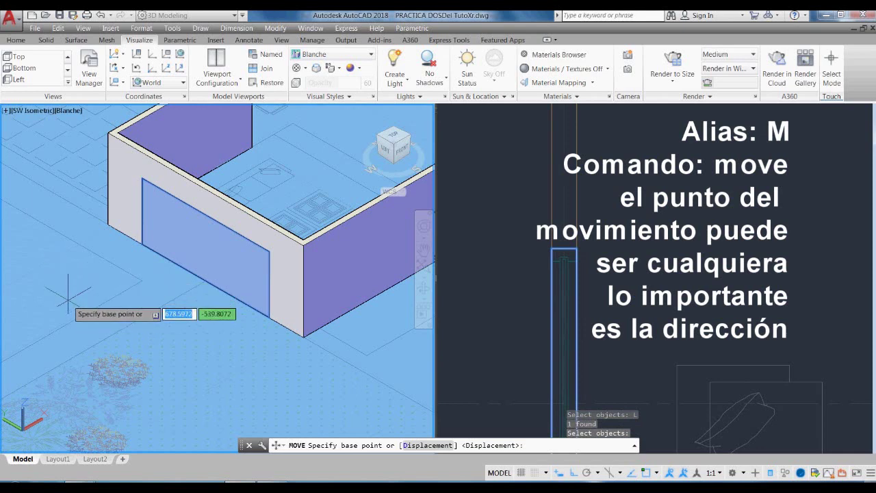
left_click(75, 281)
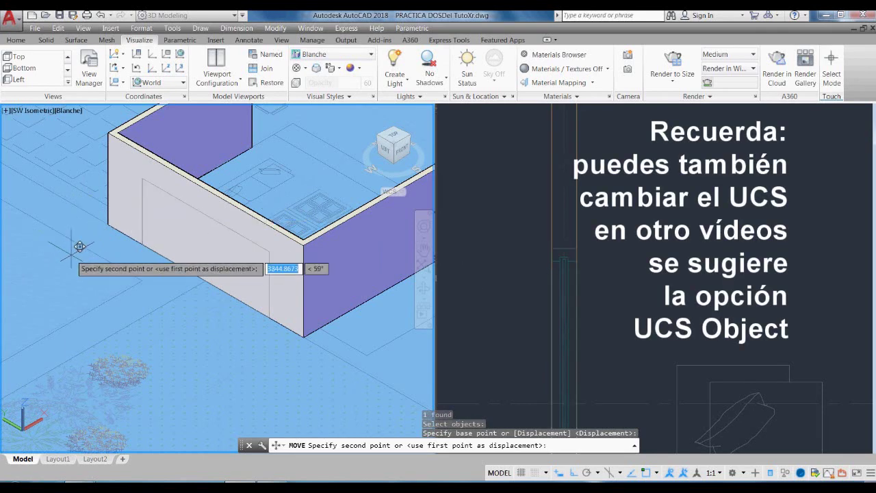
key("Escape")
Set the UCS to World in the isometric viewport
scroll(233, 322, "down", 4)
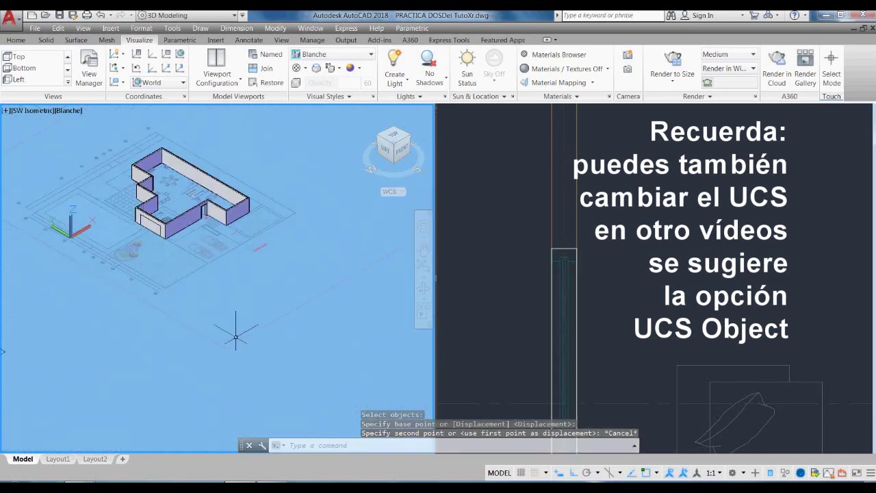
scroll(242, 318, "up", 1)
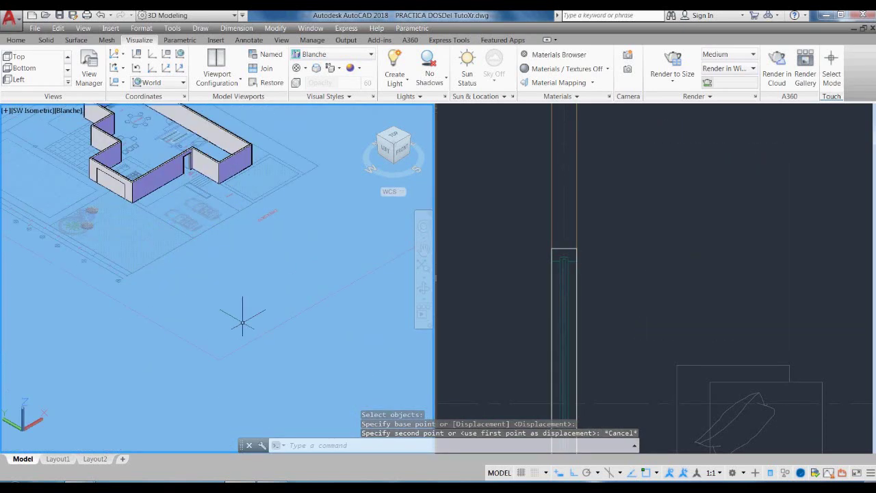
type("UCS")
key("Return")
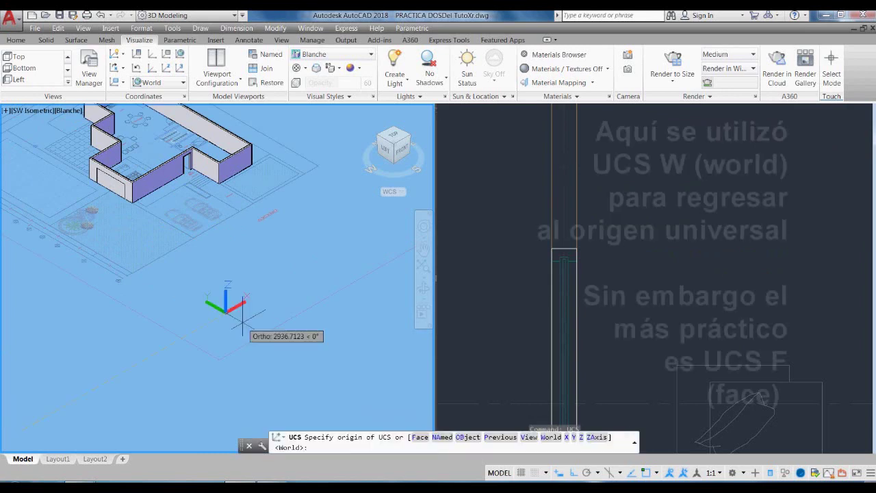
type("W")
key("Return")
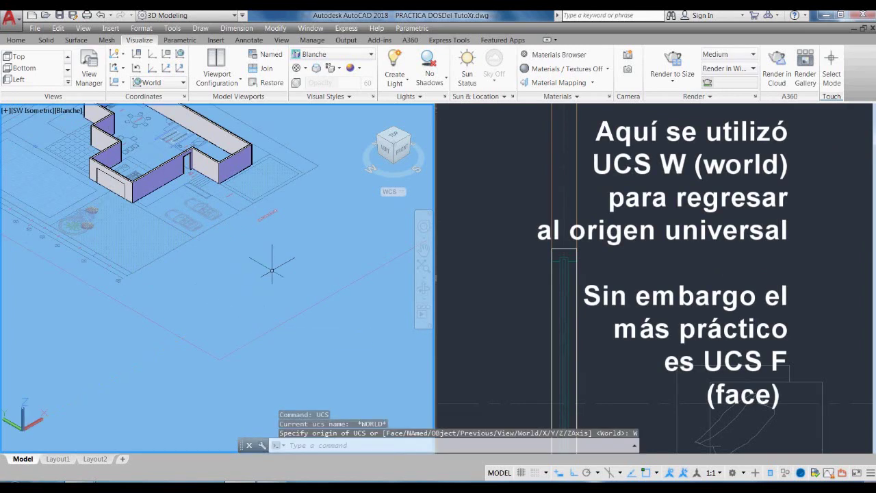
middle_click_drag(245, 269, 307, 303)
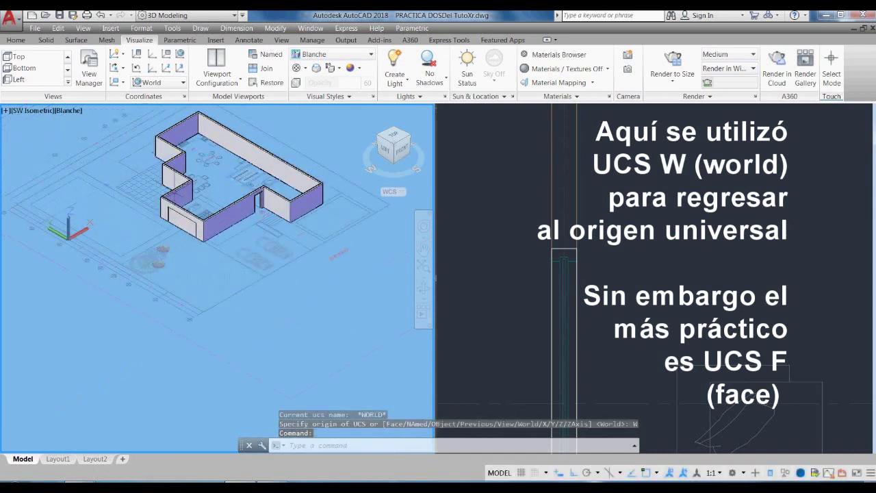
scroll(69, 229, "up", 3)
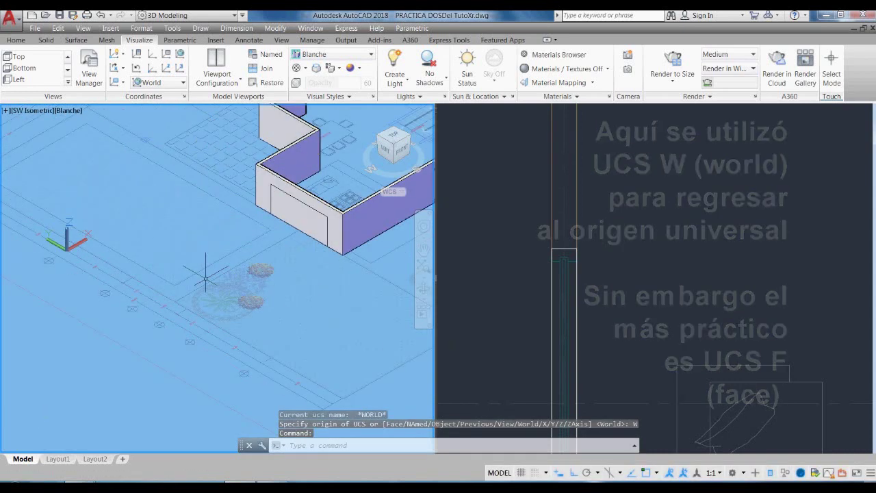
type("l")
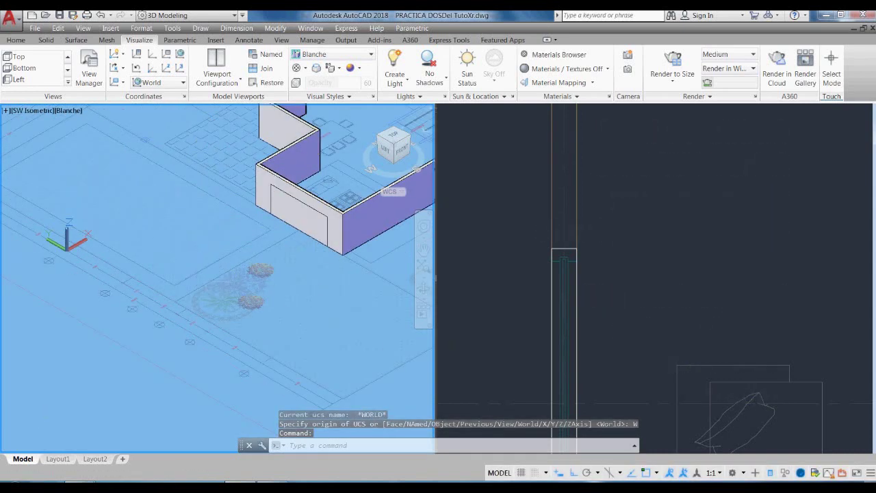
key("Return")
left_click(171, 221)
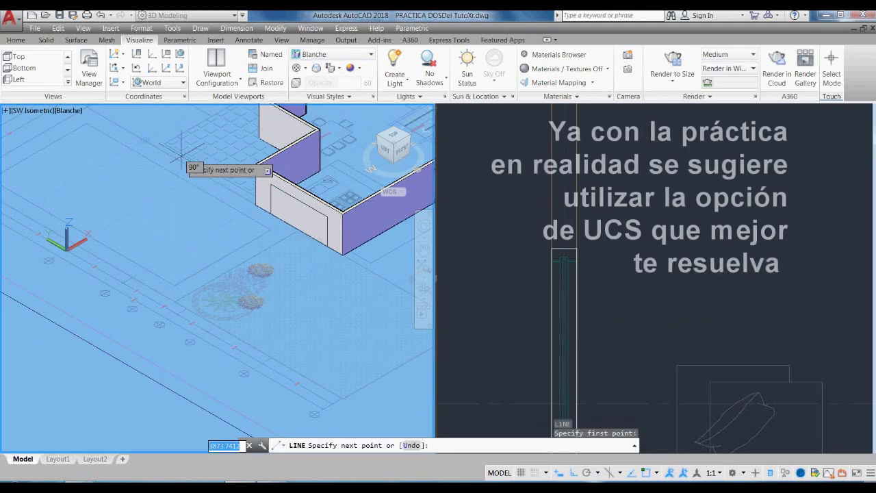
scroll(226, 319, "down", 3)
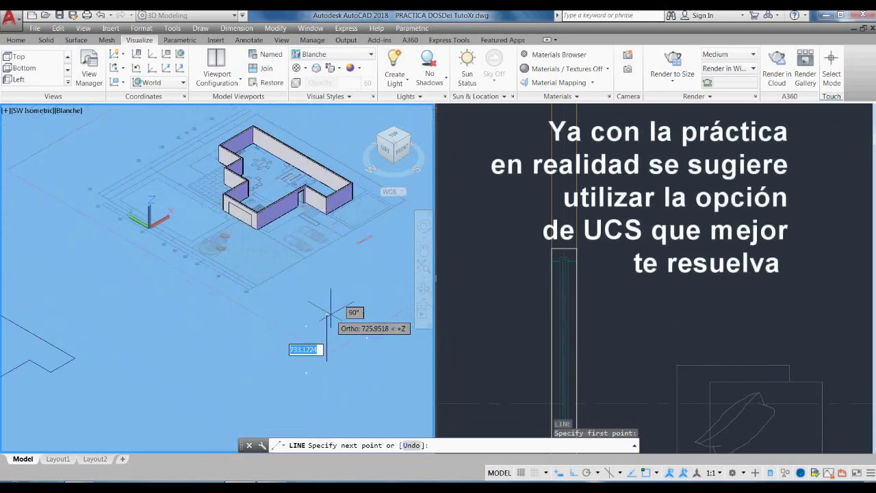
scroll(327, 312, "up", 1)
key("Escape")
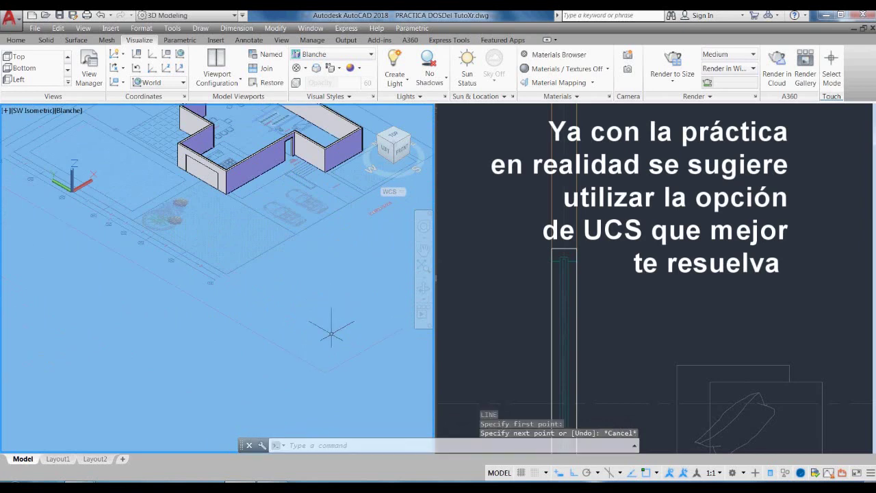
Move the extruded window box 30 straight up along the Z axis
scroll(260, 253, "up", 2)
type("m")
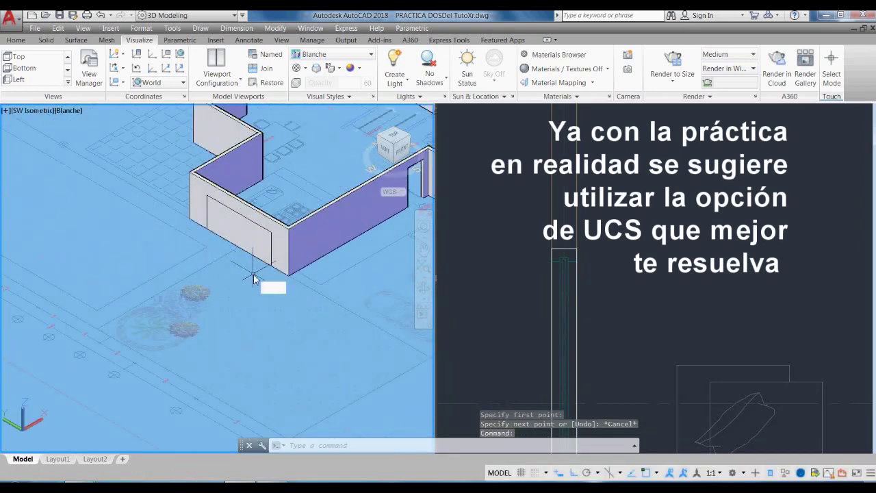
key("Return")
left_click(253, 273)
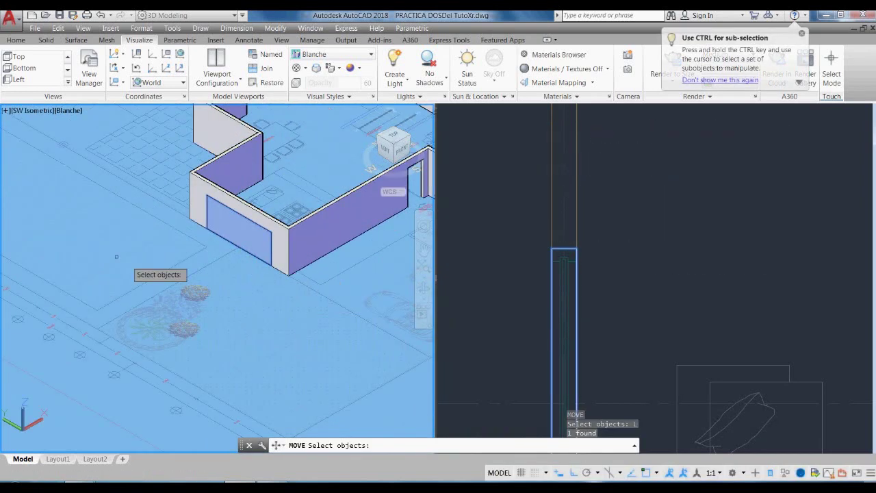
key("Return")
left_click(96, 245)
scroll(168, 190, "down", 4)
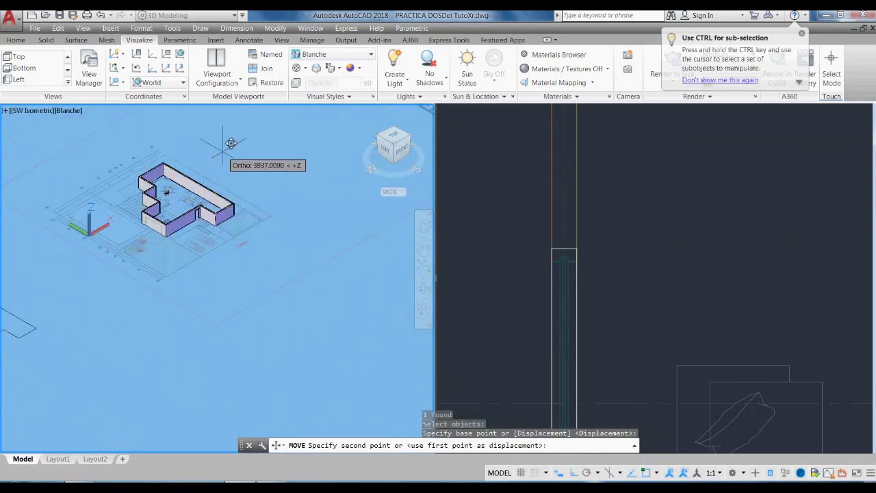
type("30")
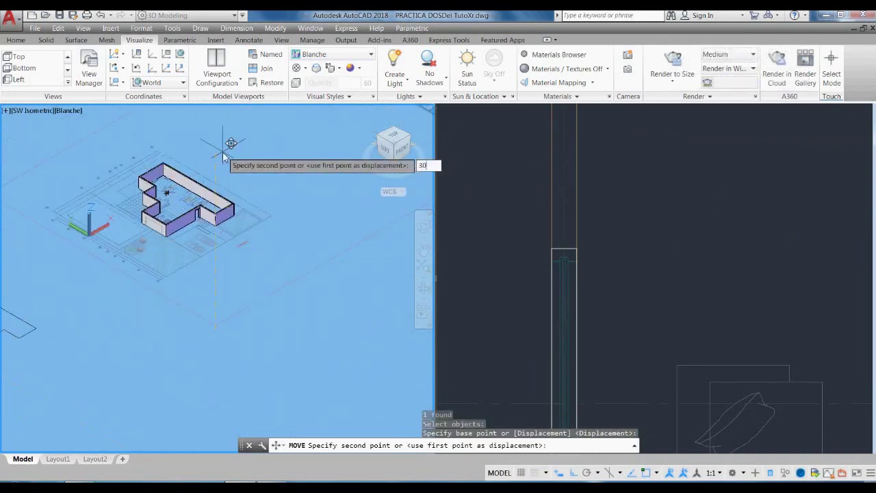
key("Return")
scroll(151, 211, "up", 6)
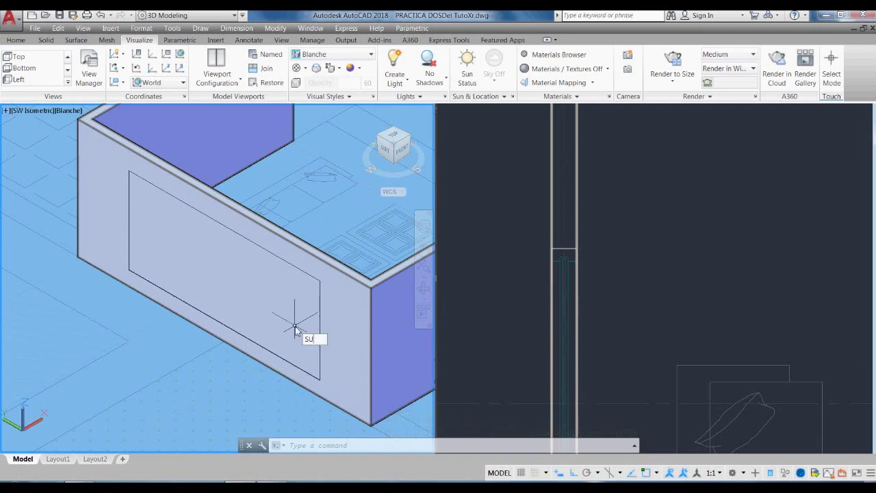
key("Return")
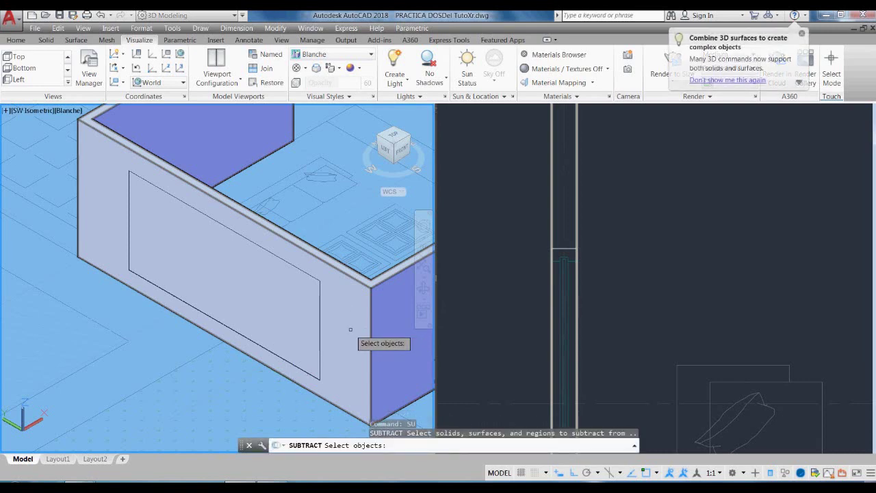
left_click(350, 329)
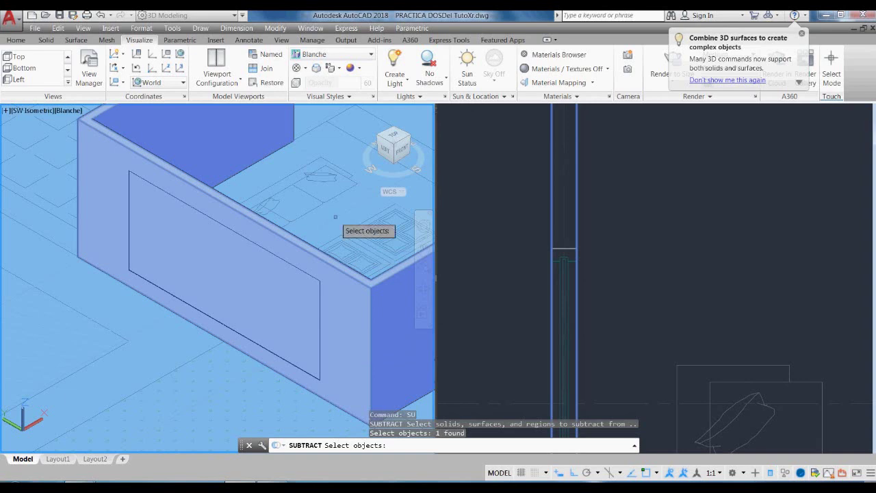
key("Return")
left_click(301, 267)
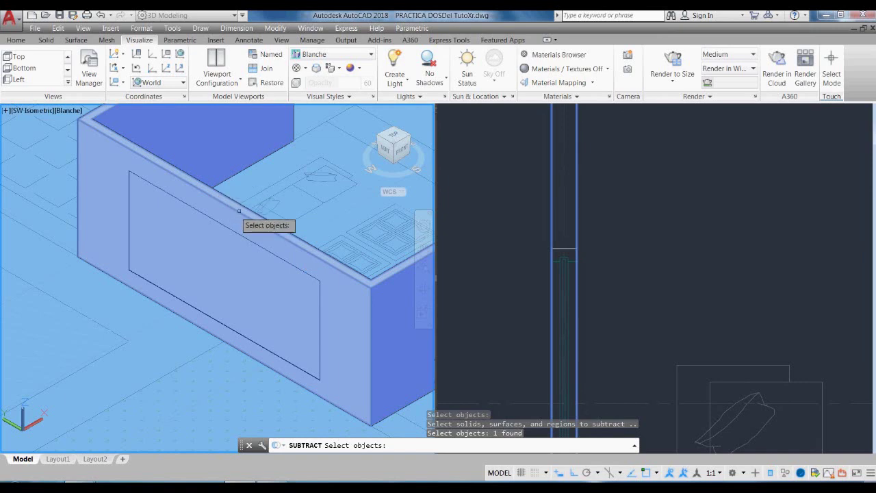
key("Escape")
Subtract the long window box from the perimeter wall solid in the living room's outer side wall
type("s")
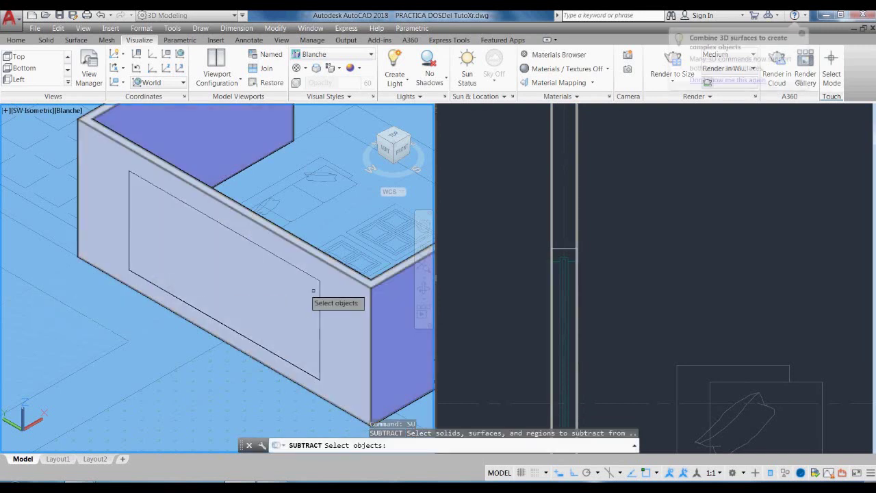
left_click(339, 308)
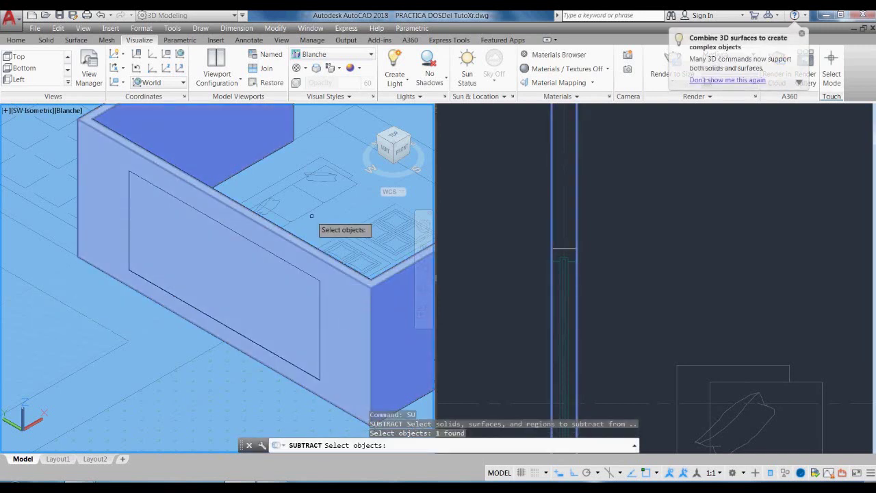
key("Return")
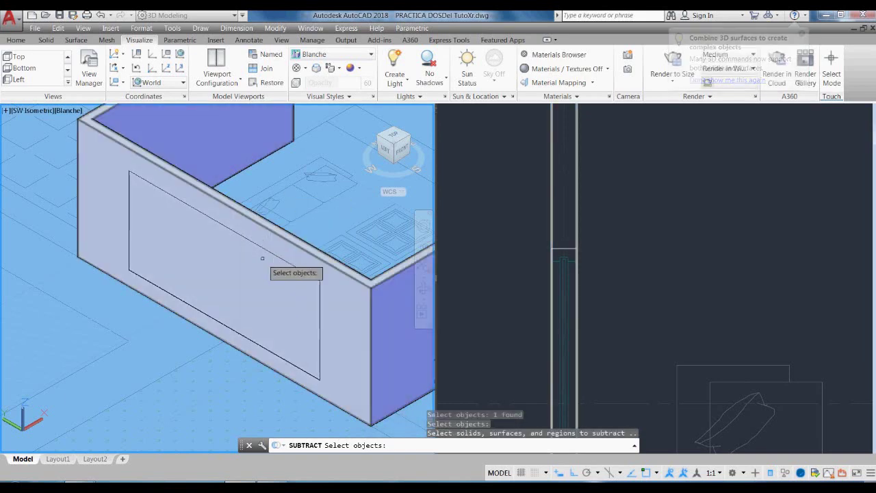
left_click(264, 253)
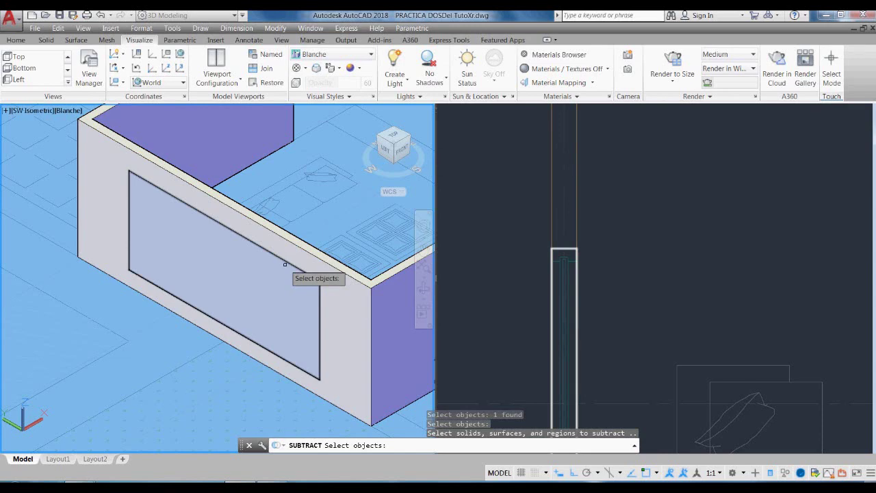
left_click(285, 264)
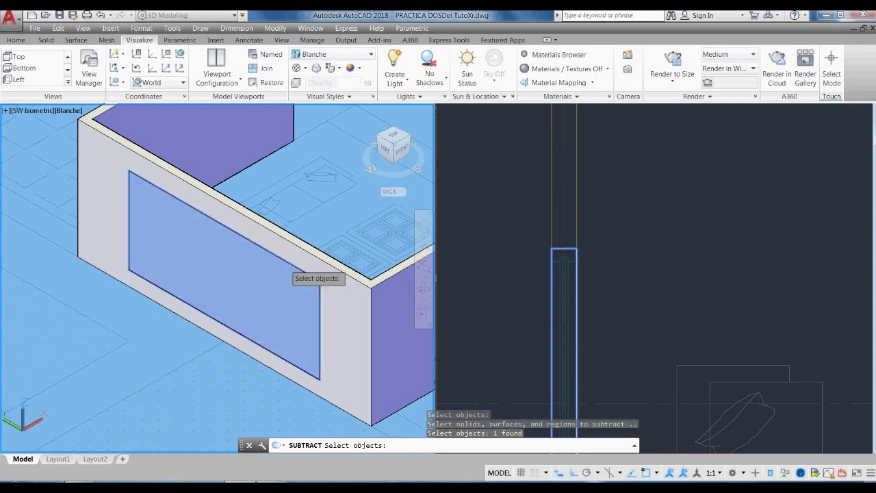
key("Return")
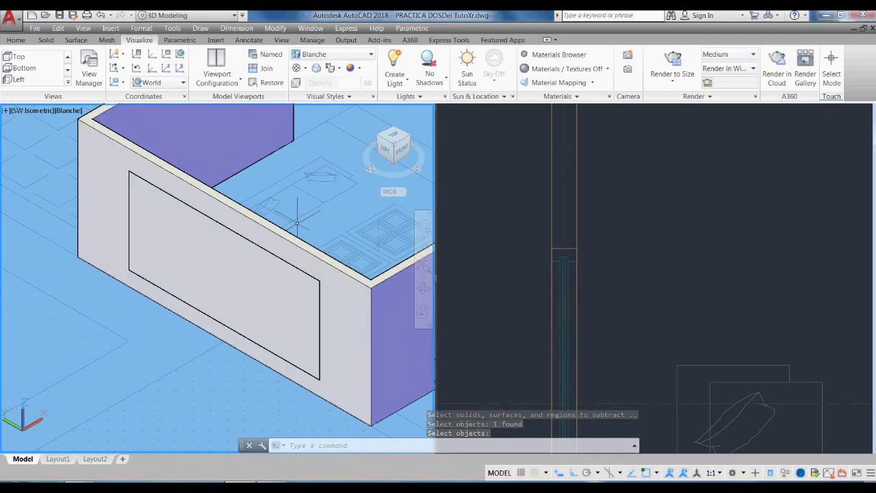
Orbit around the living room's outer side wall and examine from the inside whether the window opening passes fully through
type("3")
key("Return")
left_click_drag(357, 274, 169, 137)
scroll(286, 248, "up", 5)
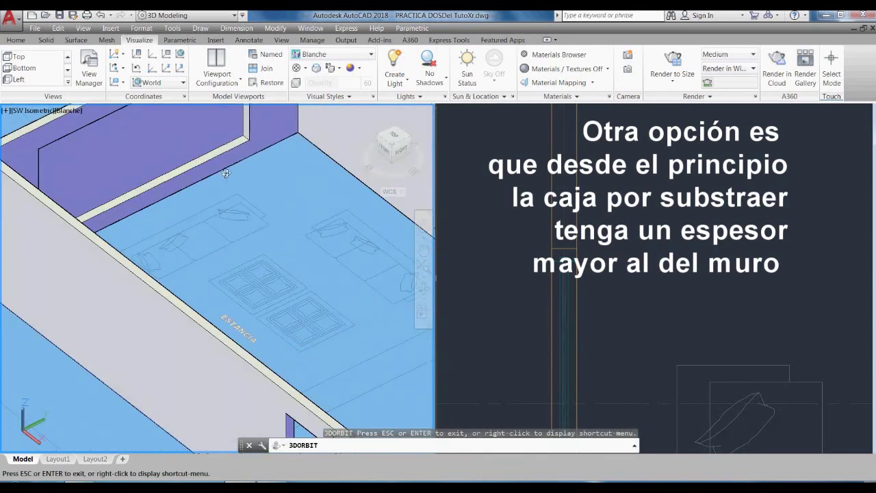
scroll(287, 251, "down", 3)
left_click_drag(288, 250, 10, 324)
key("Escape")
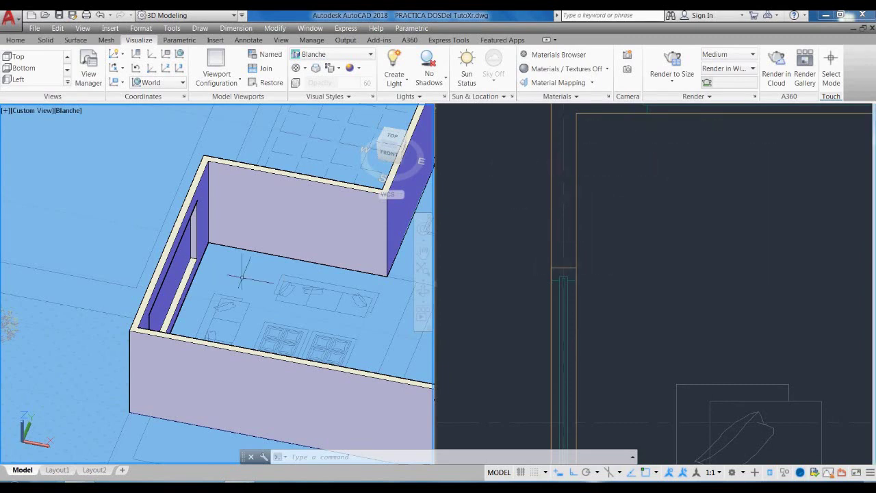
type("3do")
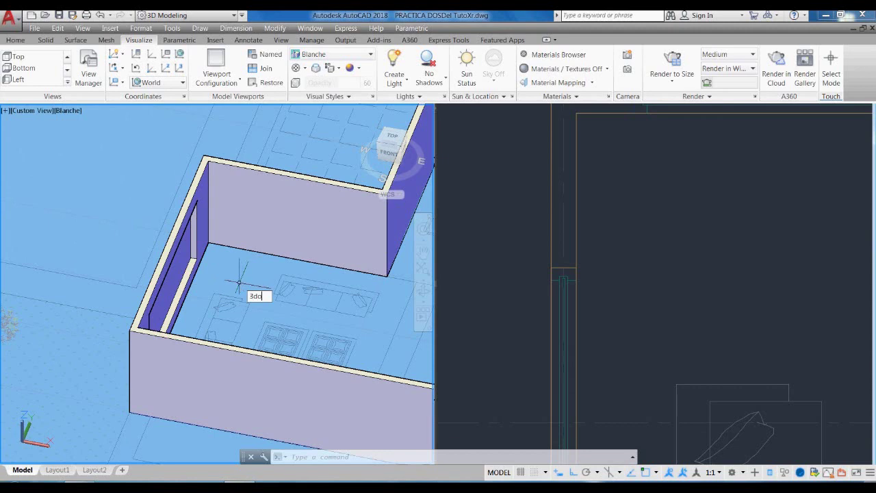
type("rbit")
key("Return")
left_click_drag(253, 292, 206, 268)
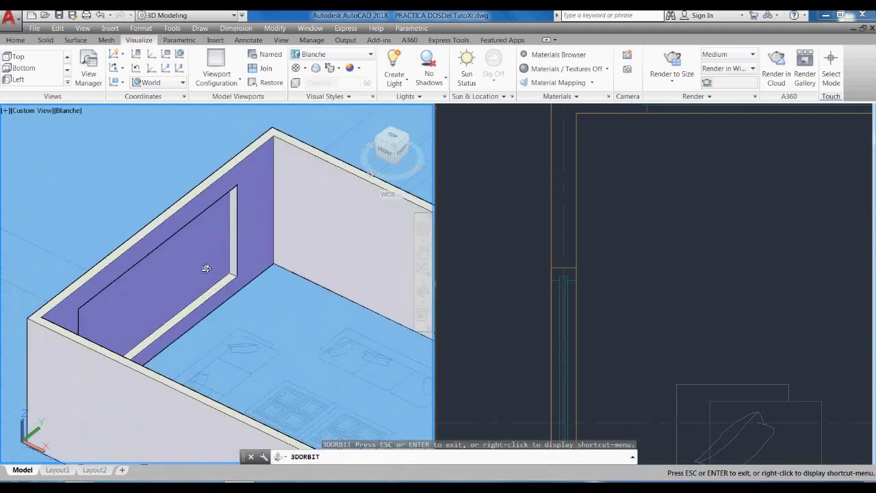
key("Escape")
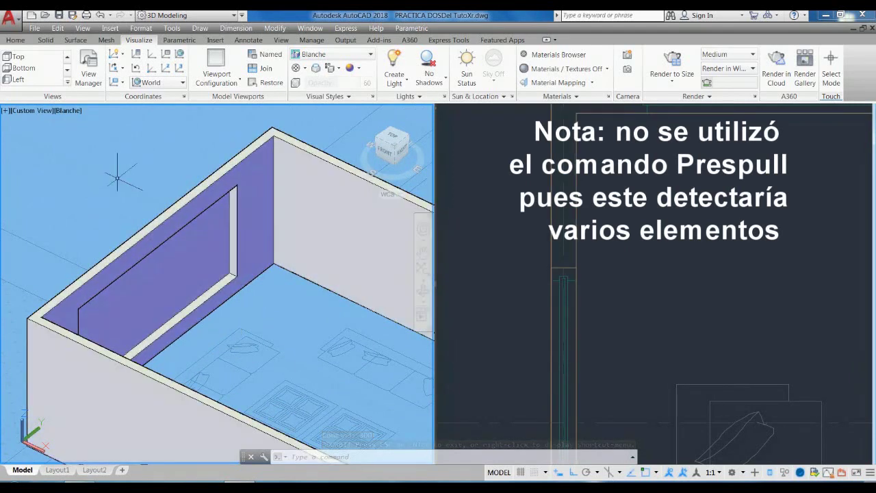
left_click(213, 300)
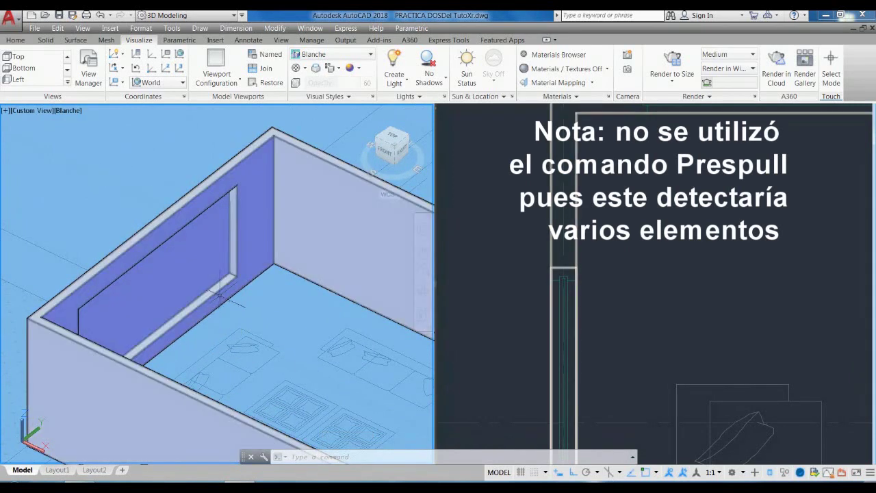
scroll(266, 207, "down", 3)
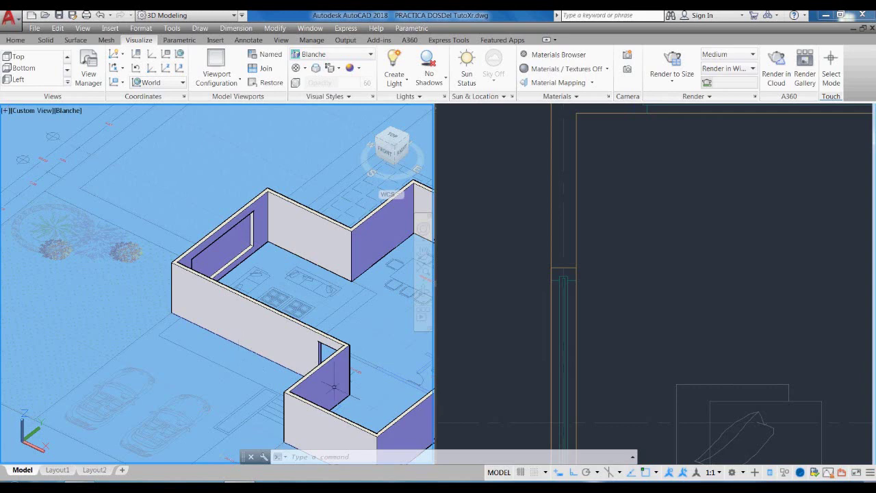
scroll(260, 263, "up", 2)
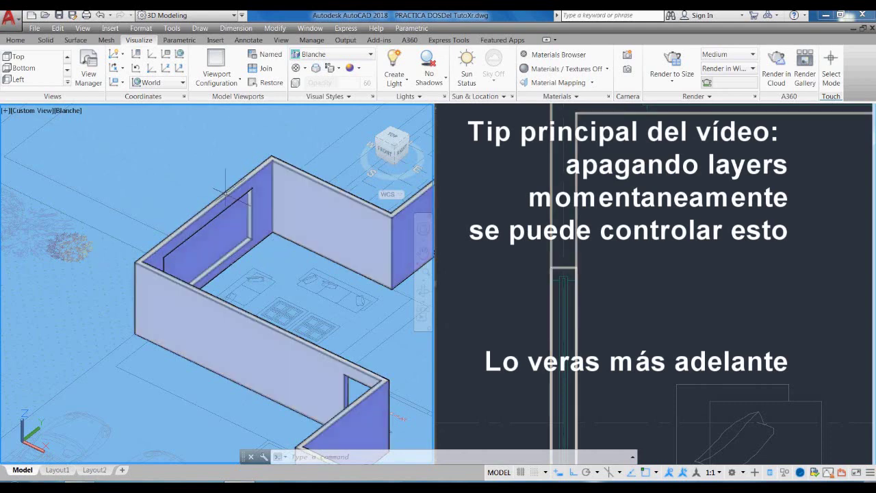
scroll(215, 240, "up", 2)
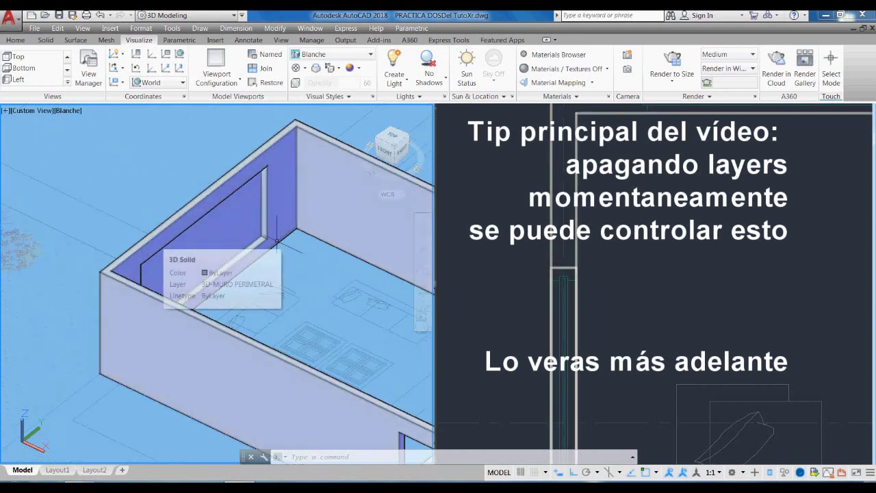
type("3do")
key("Return")
left_click_drag(277, 243, 273, 273)
scroll(285, 264, "up", 3)
key("Escape")
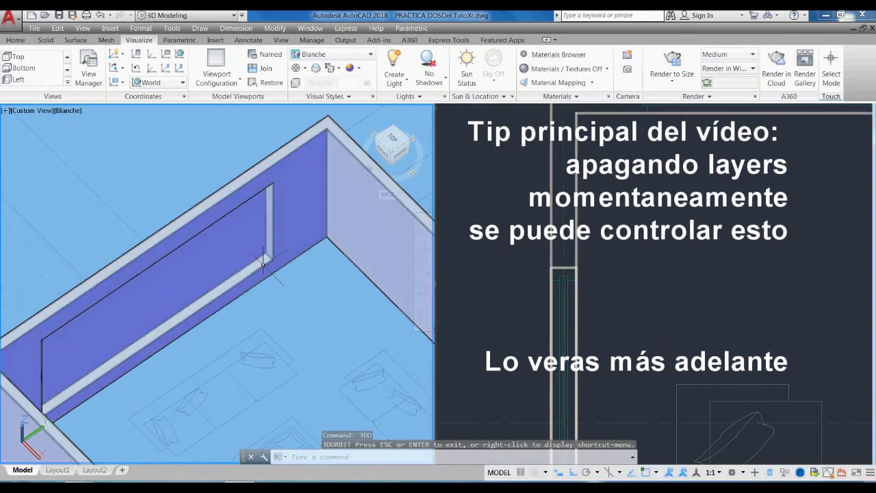
type("3do")
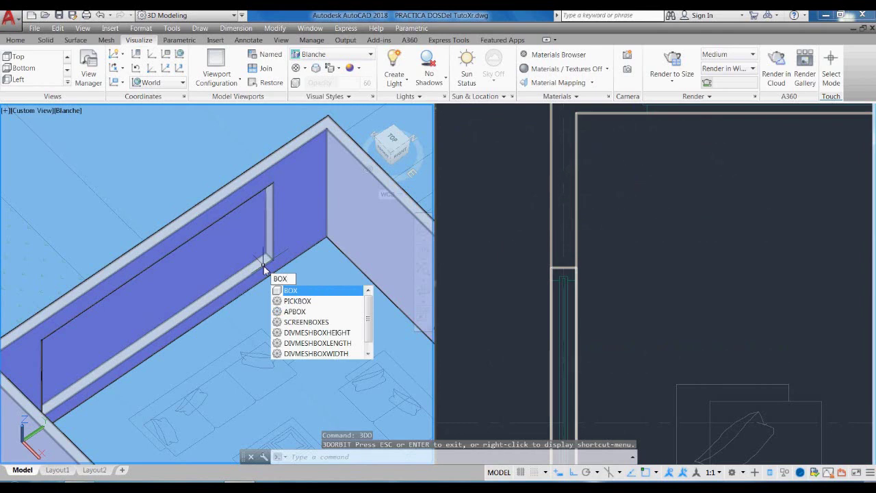
Draw a box filling the window recess, from its outer lower corner to the diagonally opposite upper corner on the wall's inner face
type("box")
key("Return")
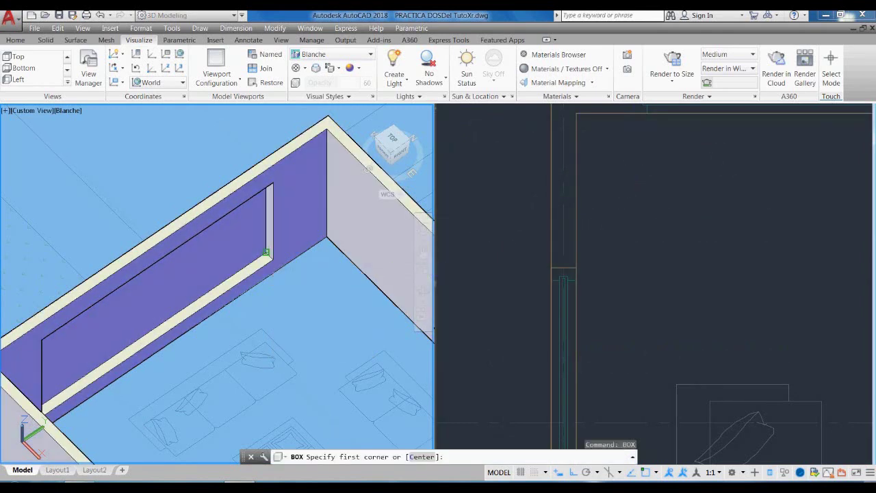
left_click(267, 257)
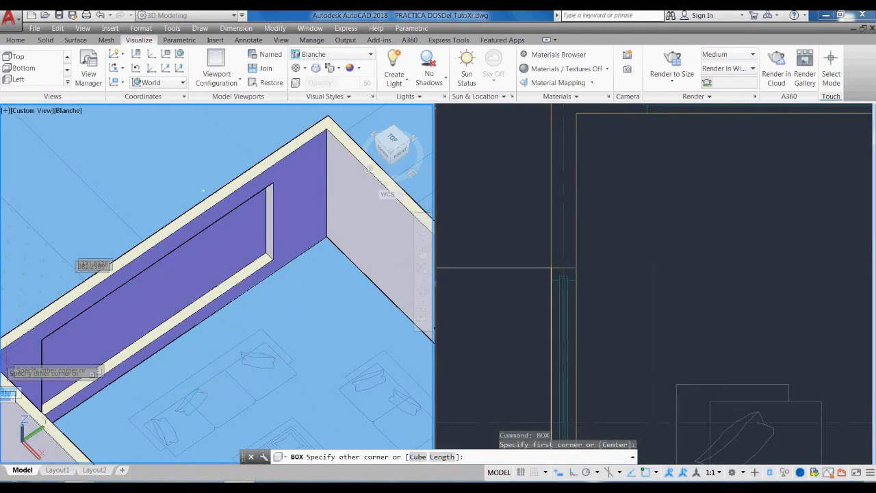
left_click(42, 340)
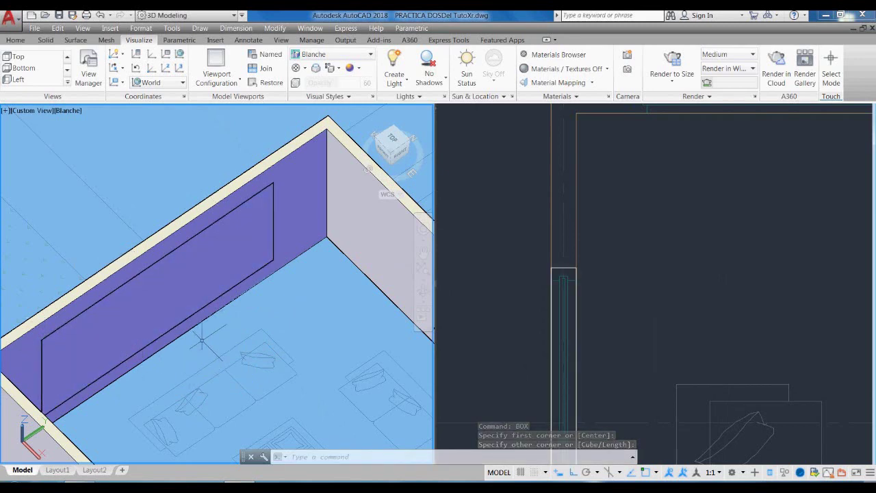
Stretch the window box's outer face outward beyond the wall, making the box about 57.6 thick
type("3do")
key("Return")
left_click_drag(197, 367, 219, 364)
key("Escape")
left_click(176, 352)
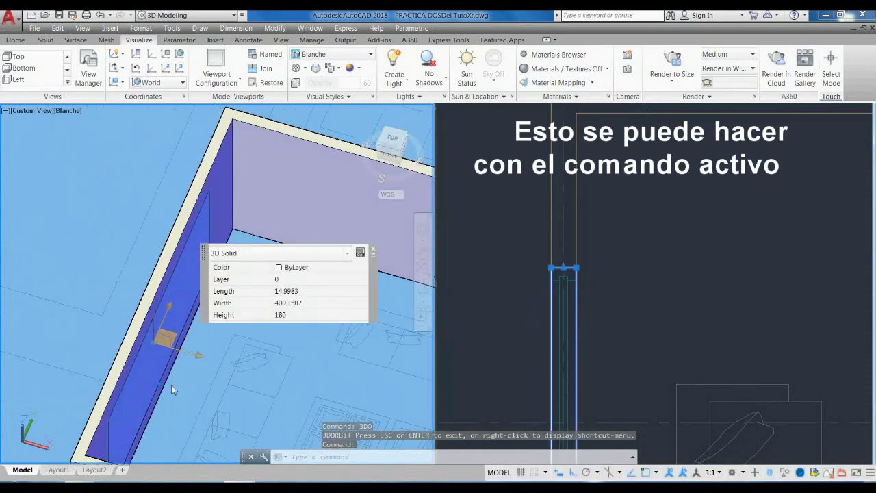
mouse_move(172, 390)
middle_mouse_down("shift")
mouse_move(199, 387)
mouse_move(187, 387)
middle_mouse_up("shift")
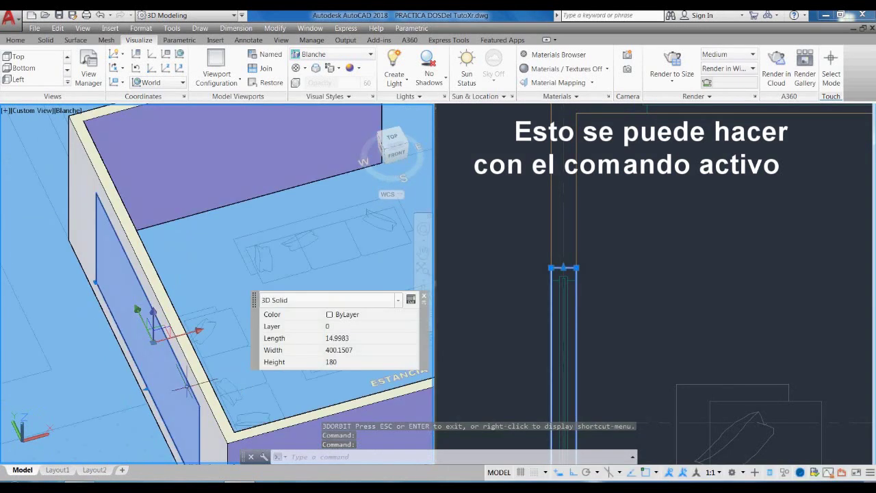
left_click(149, 385)
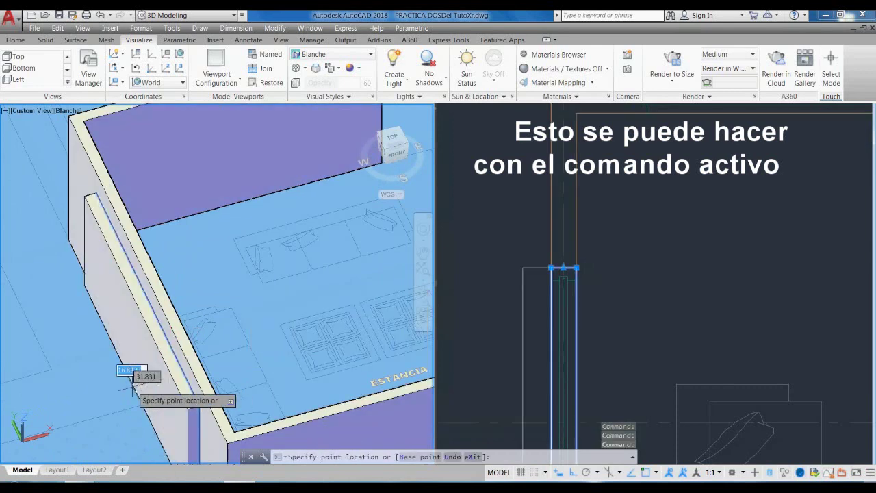
left_click(117, 372)
key("Escape")
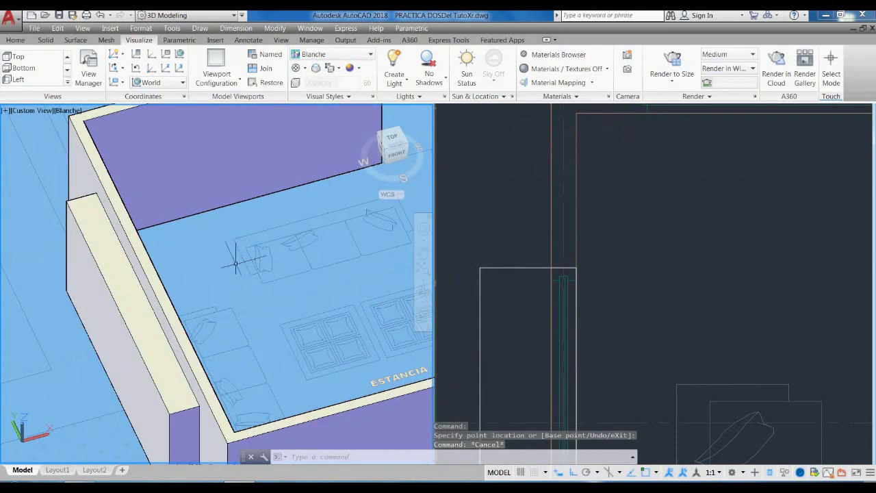
Orbit around the selected stretched window box and examine how far it extends past both faces of the wall
type("3DO")
key("Return")
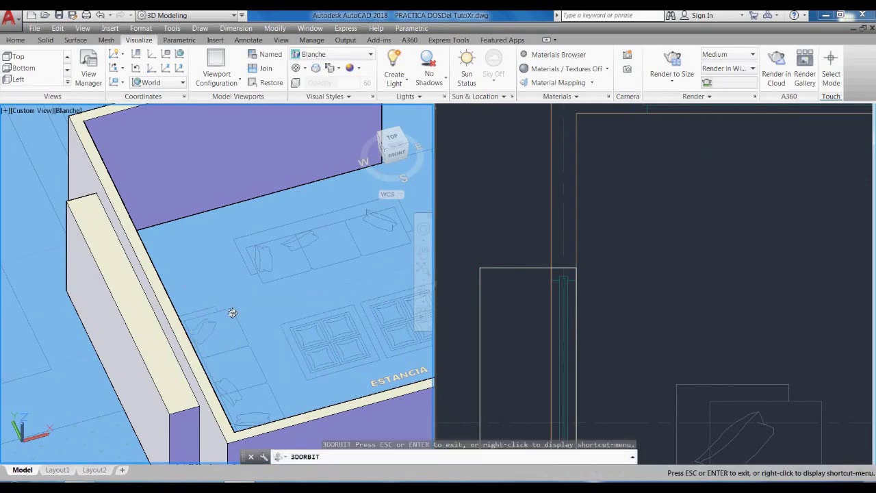
key("2")
left_click_drag(244, 305, 186, 300)
key("Escape")
left_click(53, 257)
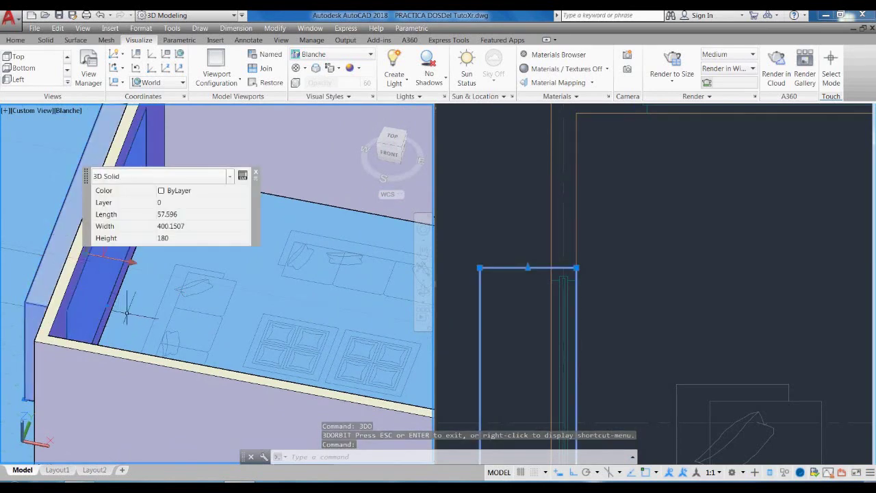
middle_click_drag(129, 313, 177, 305, "shift")
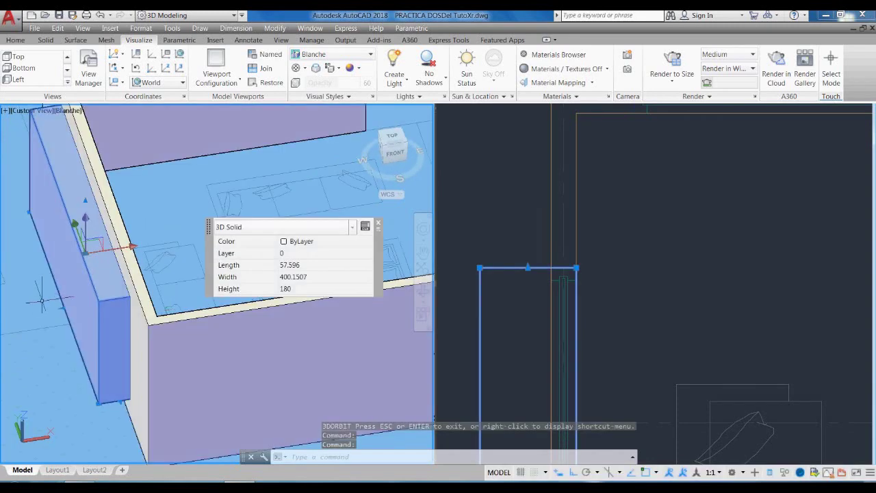
middle_click_drag(136, 183, 113, 284, "shift")
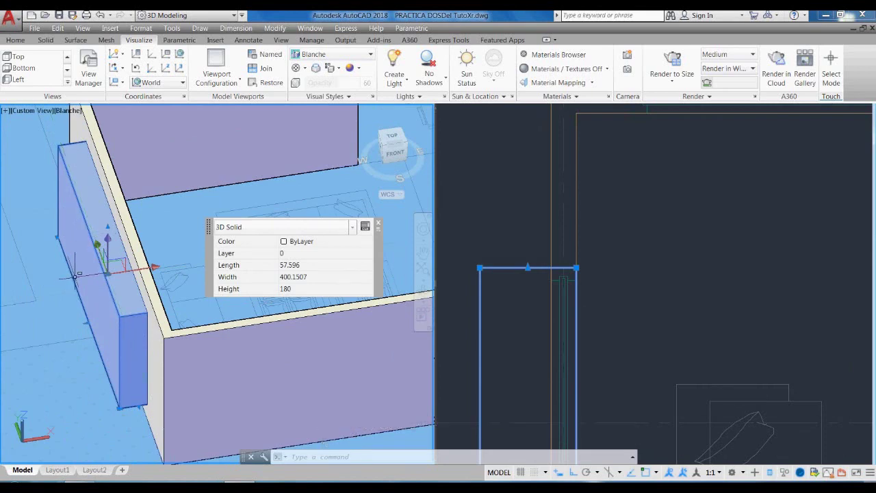
middle_click_drag(86, 236, 79, 308, "shift")
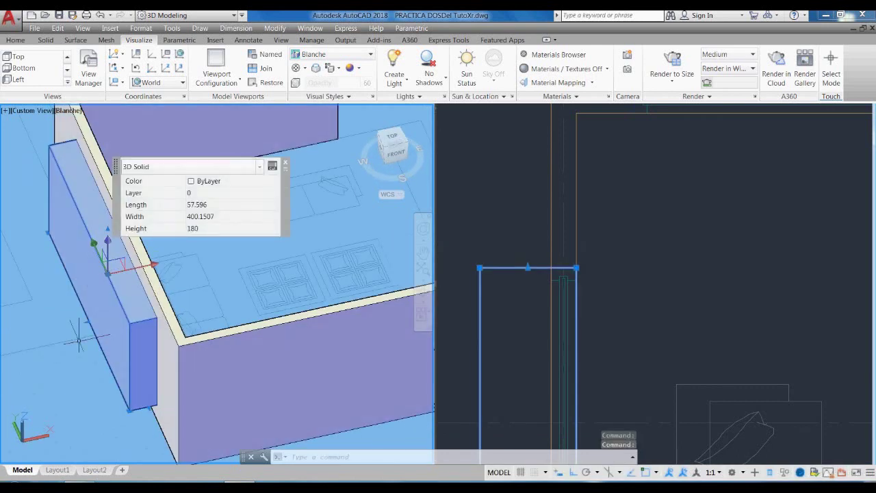
key("Escape")
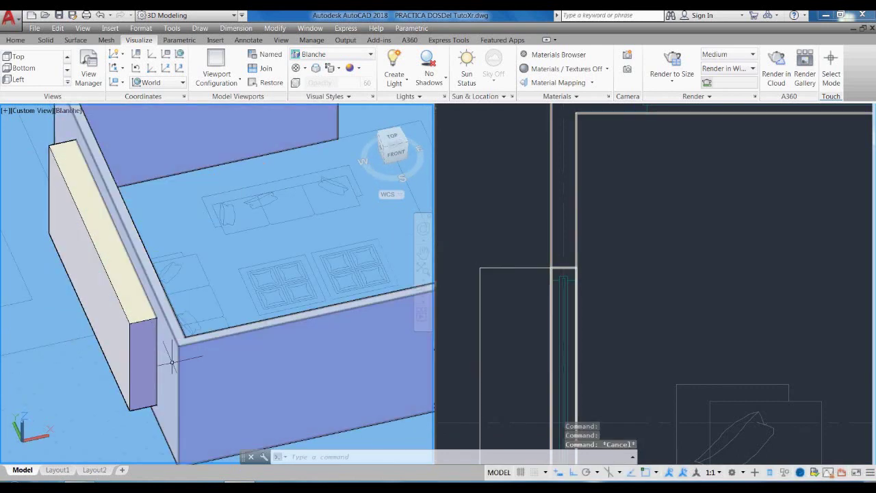
Subtract the thickened window box from the perimeter wall solid to cut the living room window completely through
type("SU")
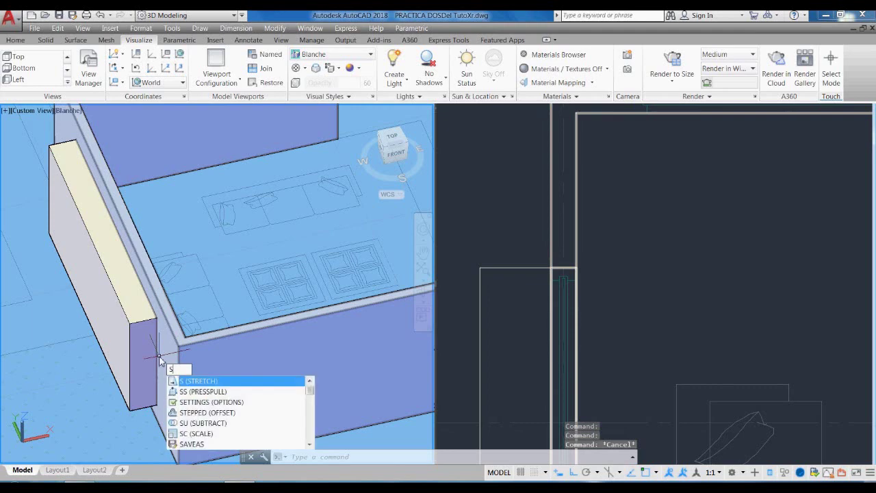
key("Return")
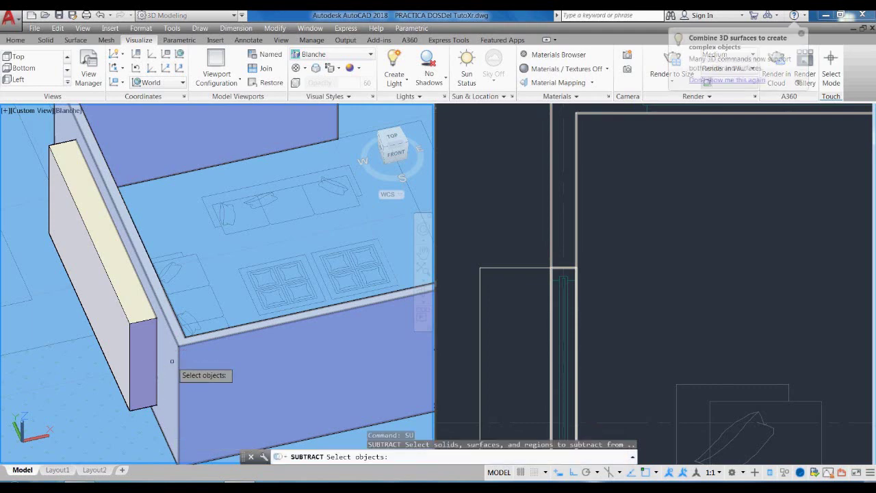
left_click(150, 363)
key("Return")
left_click(147, 358)
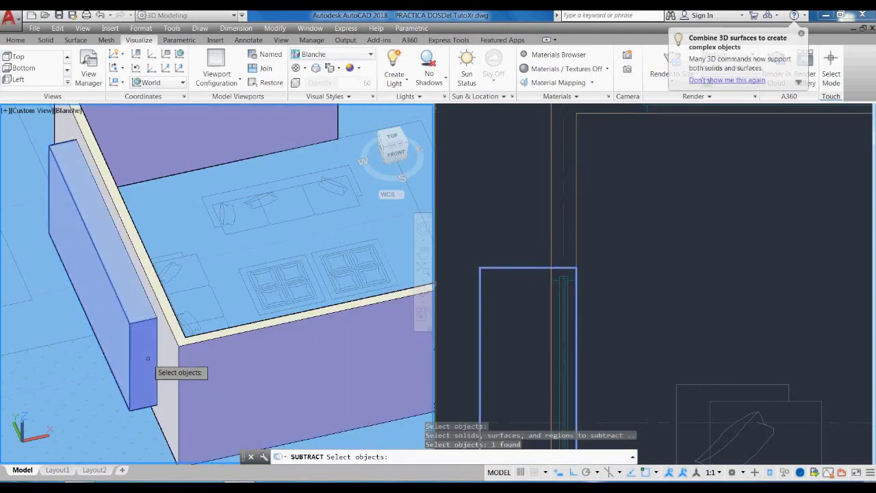
key("Return")
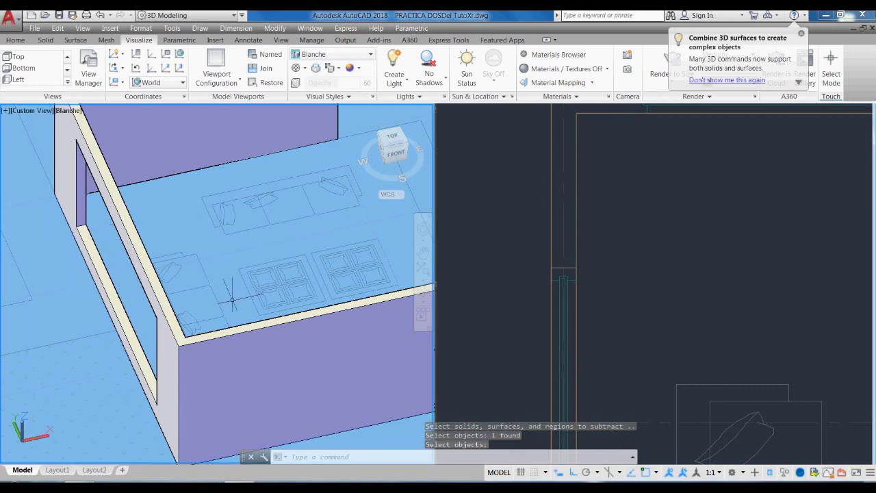
scroll(241, 313, "down", 8)
key("Return")
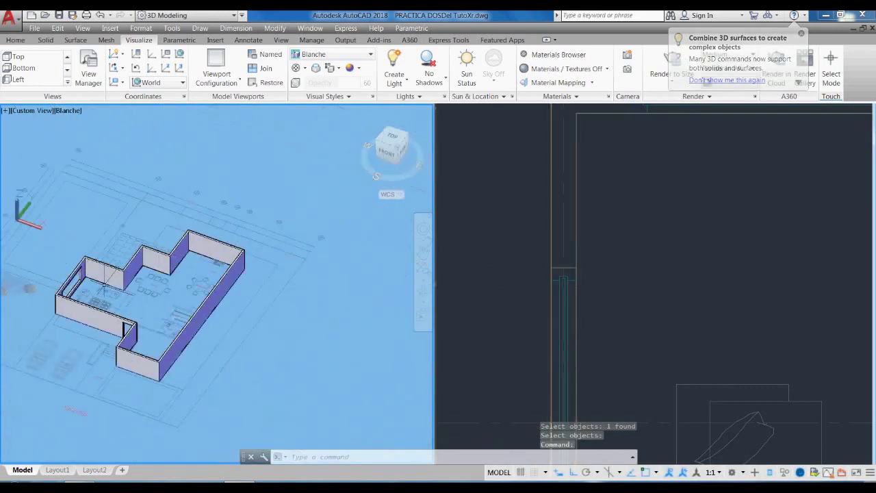
Orbit around the house and examine the cut door and window openings and the ESCALERAS stair area of the plan
scroll(57, 340, "up", 3)
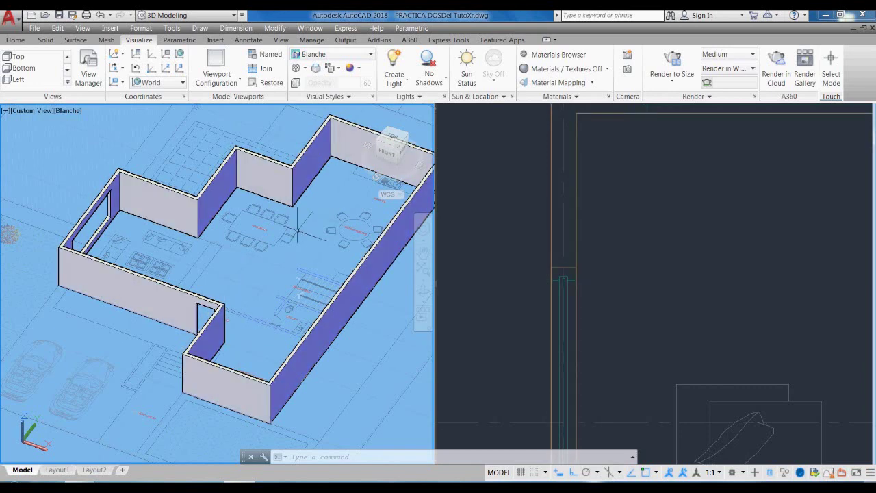
middle_click_drag(186, 341, 152, 336, "shift")
scroll(151, 335, "down", 1)
scroll(206, 328, "up", 3)
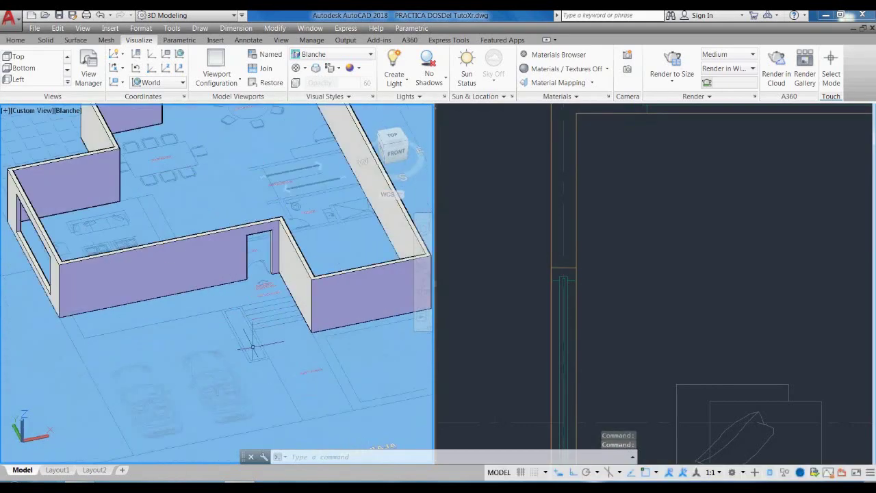
scroll(279, 354, "up", 1)
scroll(278, 354, "down", 3)
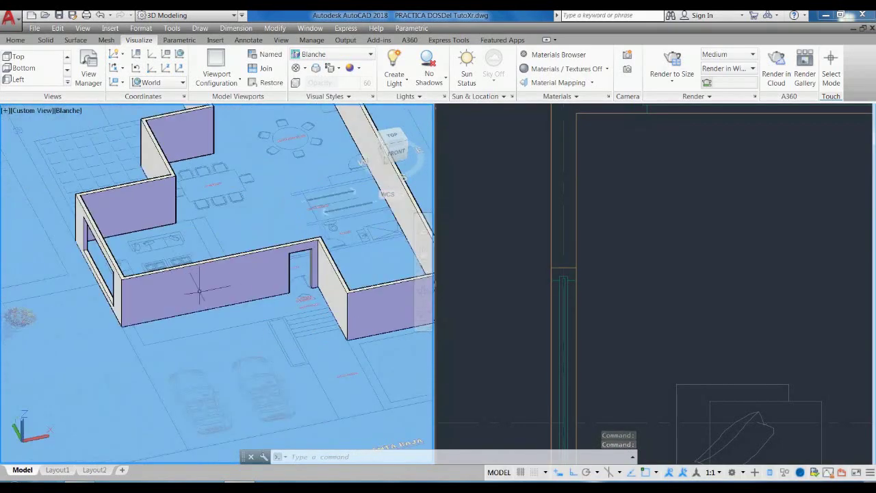
scroll(205, 299, "up", 2)
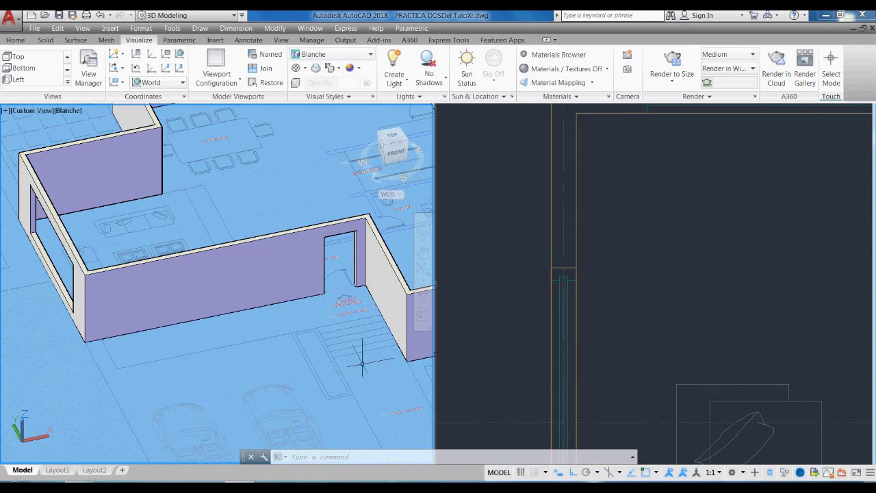
scroll(363, 363, "down", 3)
scroll(195, 243, "up", 5)
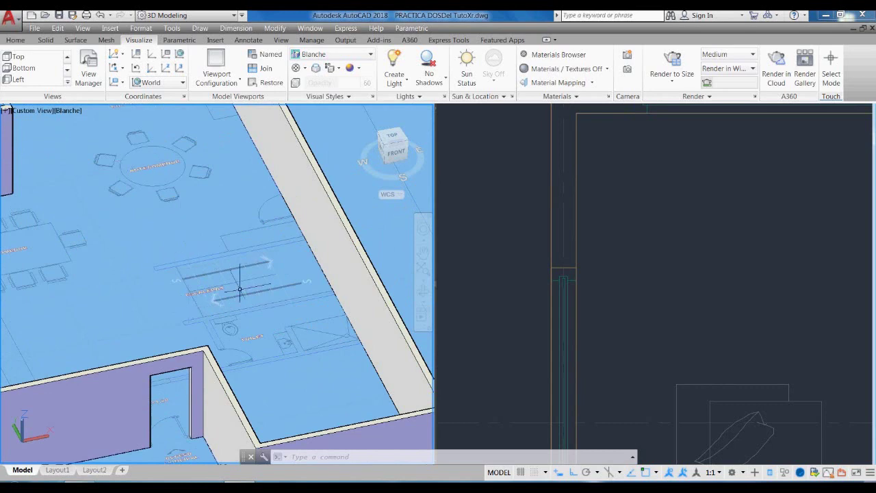
scroll(192, 277, "up", 2)
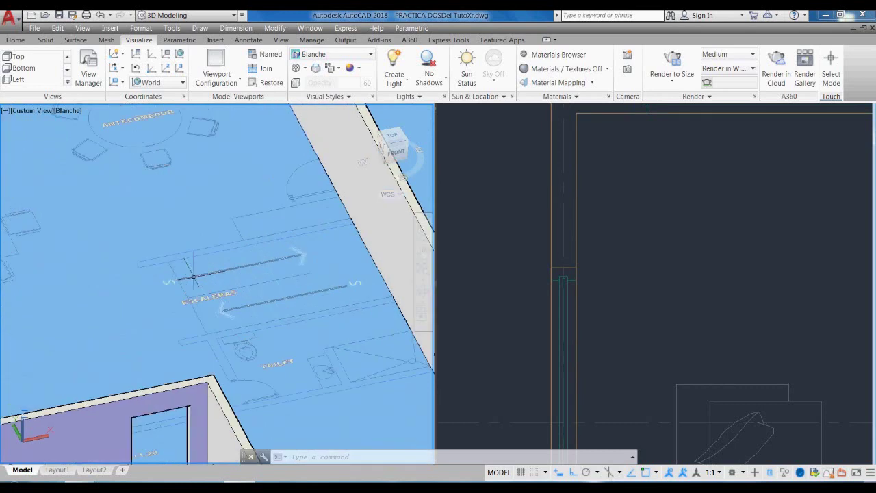
scroll(204, 277, "down", 3)
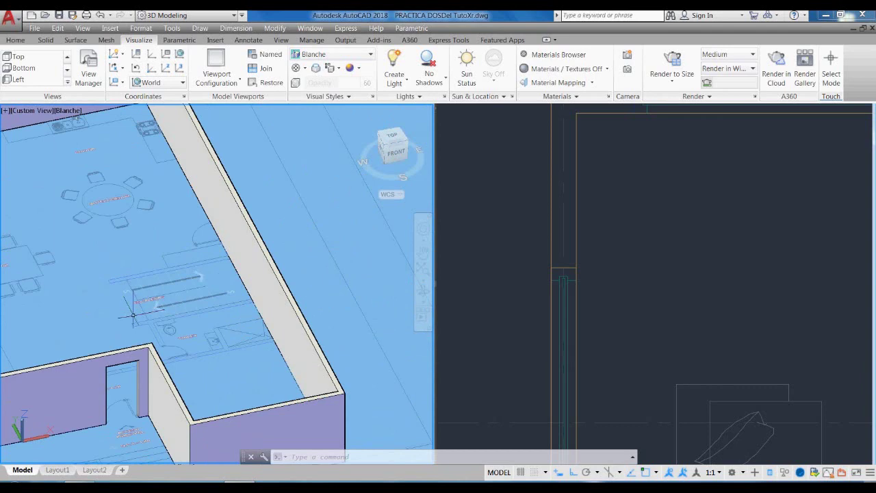
Draw a box about 30 by 100 over one tread of the ESCALERAS stair plan, with a height of 17
scroll(131, 314, "up", 5)
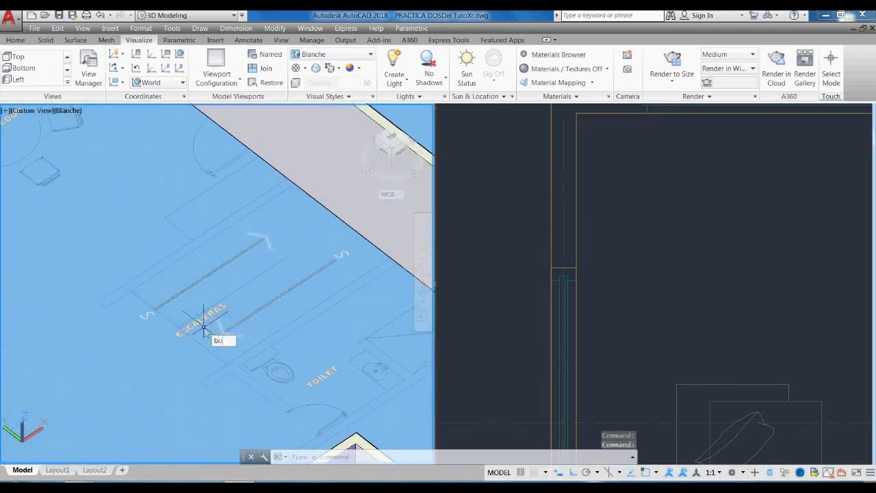
type("x")
key("Return")
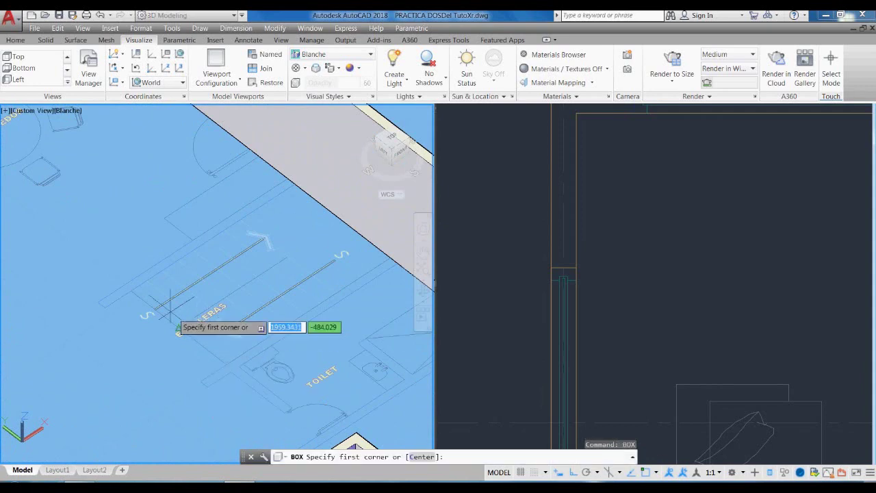
scroll(131, 256, "up", 2)
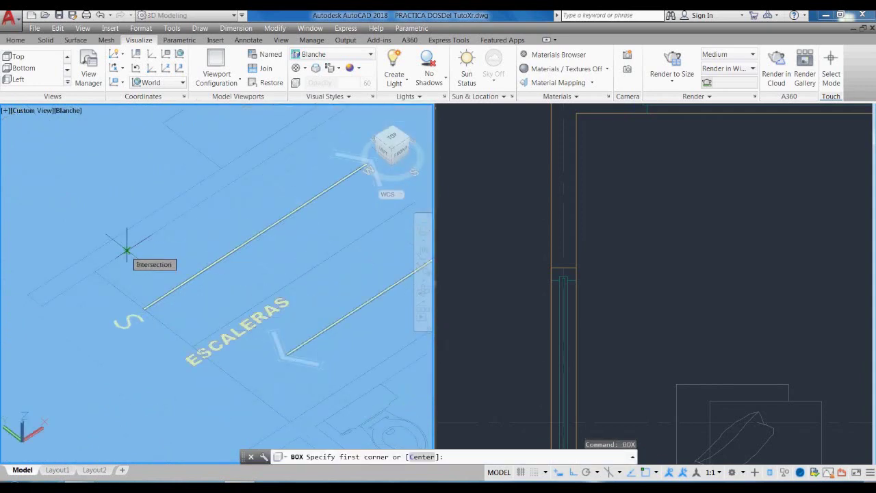
left_click(126, 251)
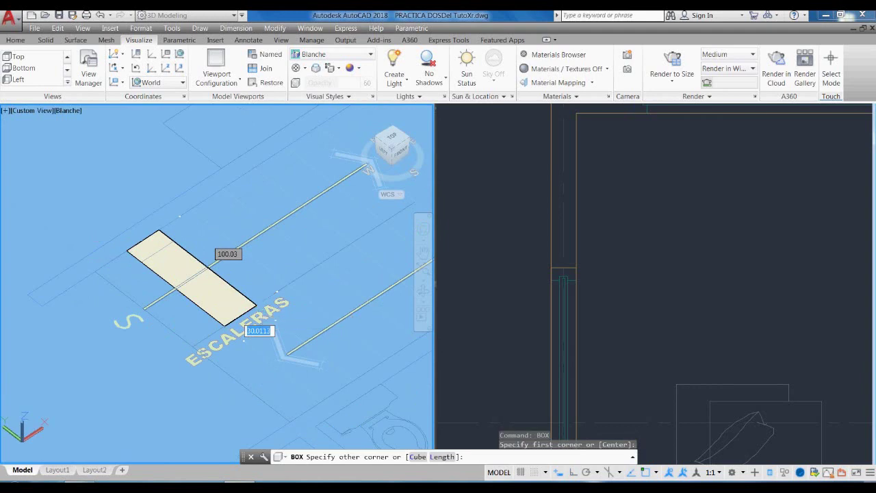
left_click(257, 307)
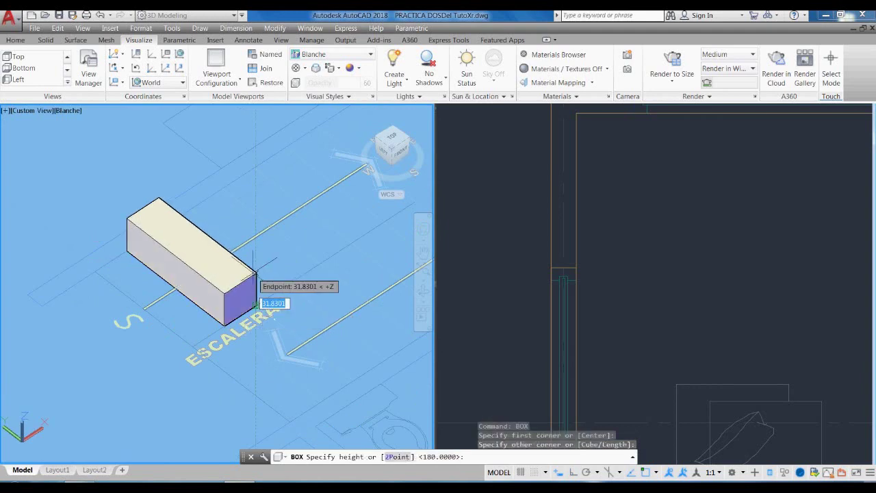
type("1")
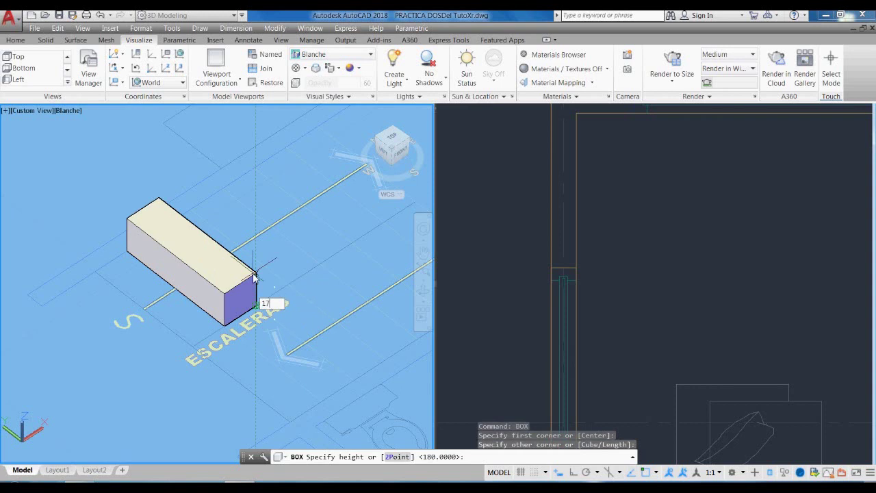
type("7")
key("Return")
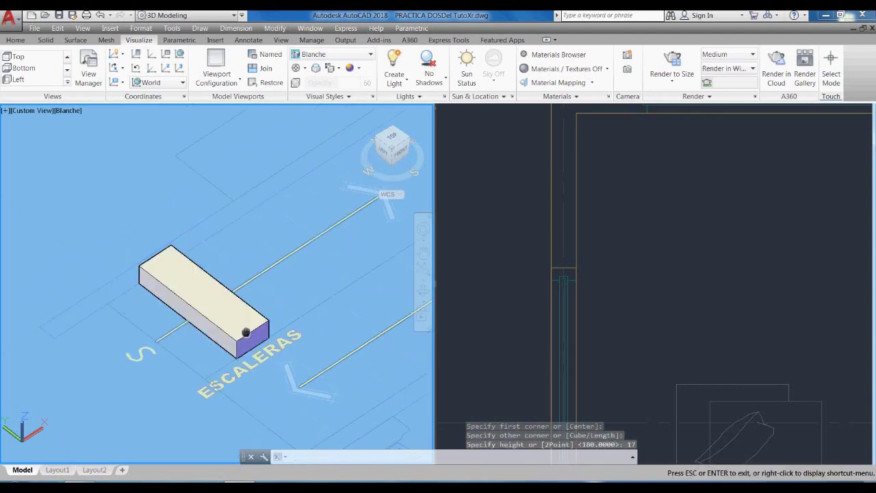
scroll(198, 394, "up", 5)
scroll(198, 394, "down", 5)
scroll(232, 383, "up", 6)
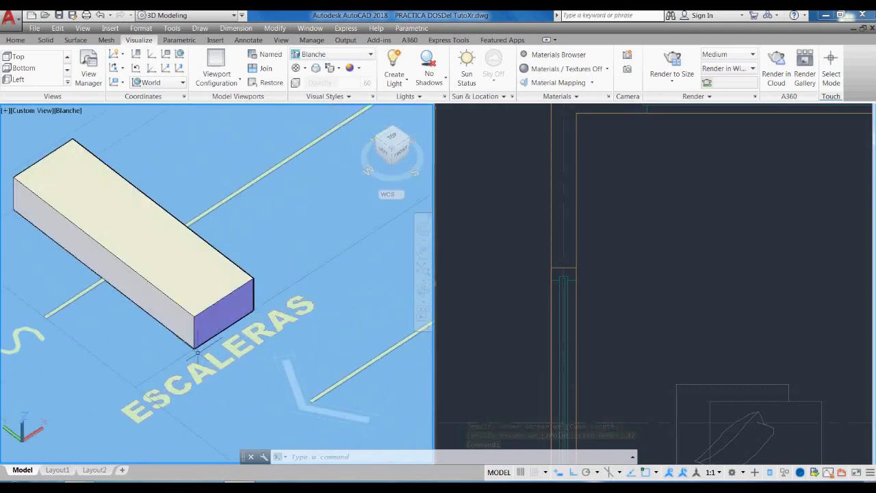
type("m")
key("Return")
left_click(195, 343)
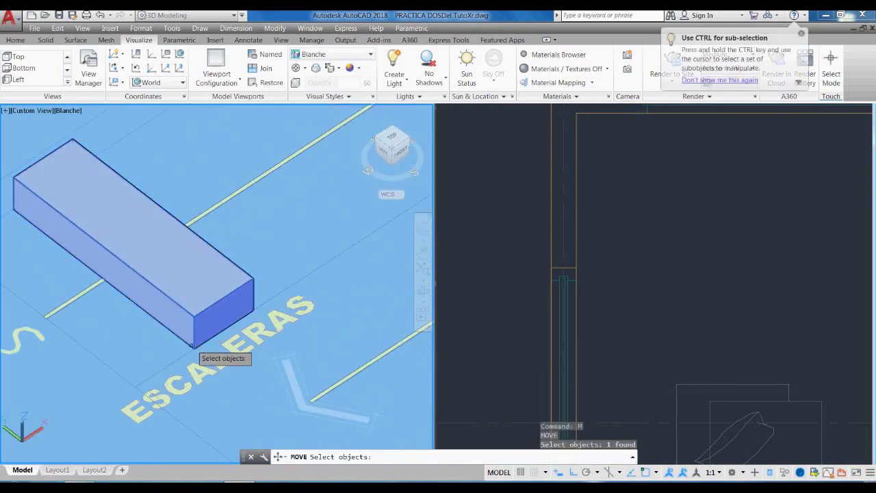
key("Return")
left_click(195, 347)
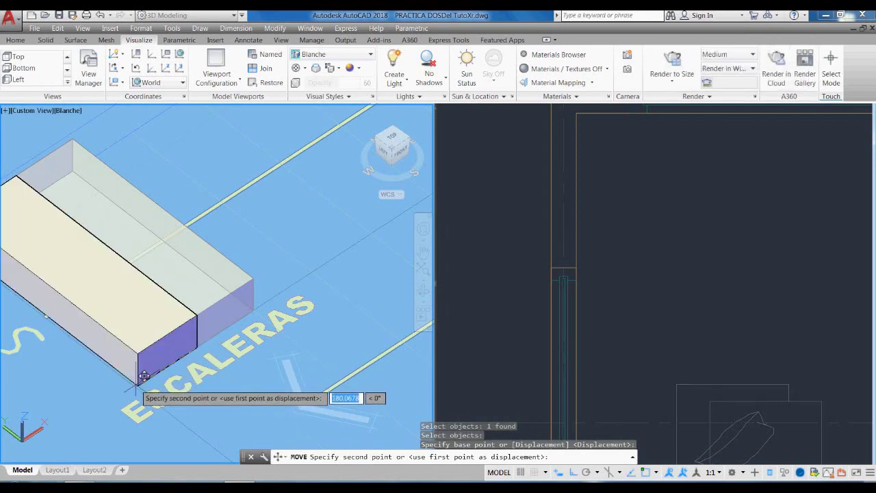
right_click(136, 386, "shift")
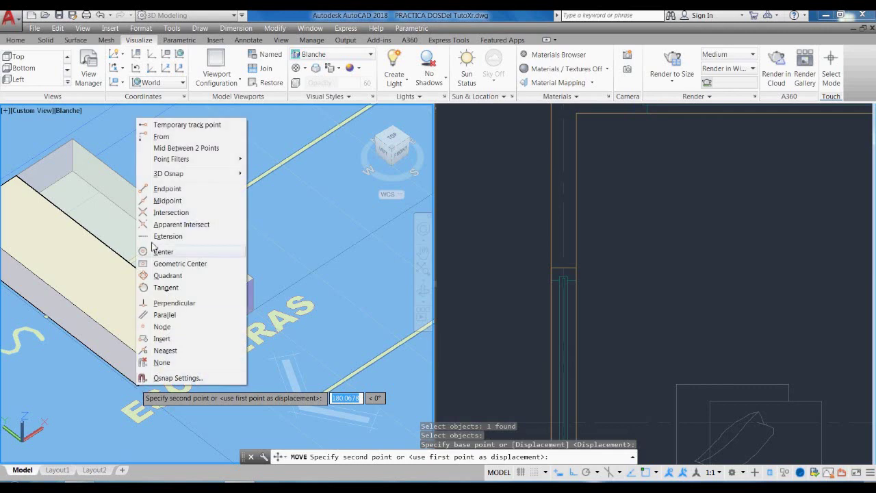
left_click(166, 189)
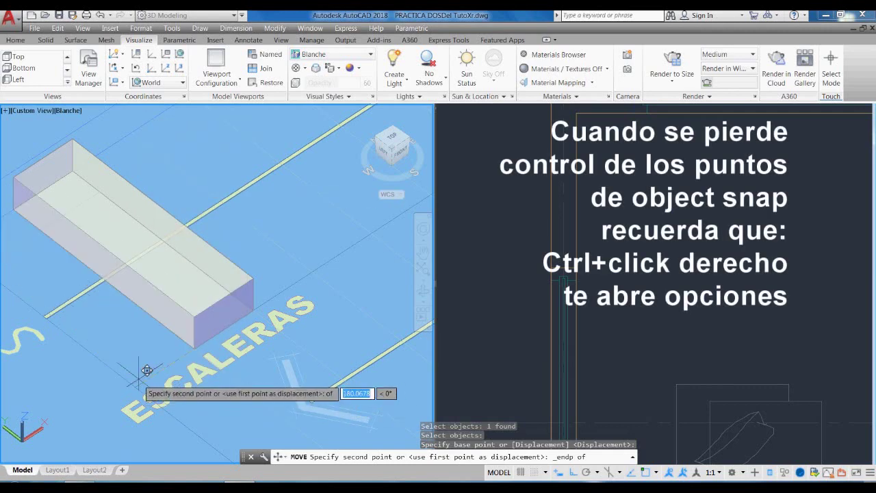
scroll(172, 370, "down", 4)
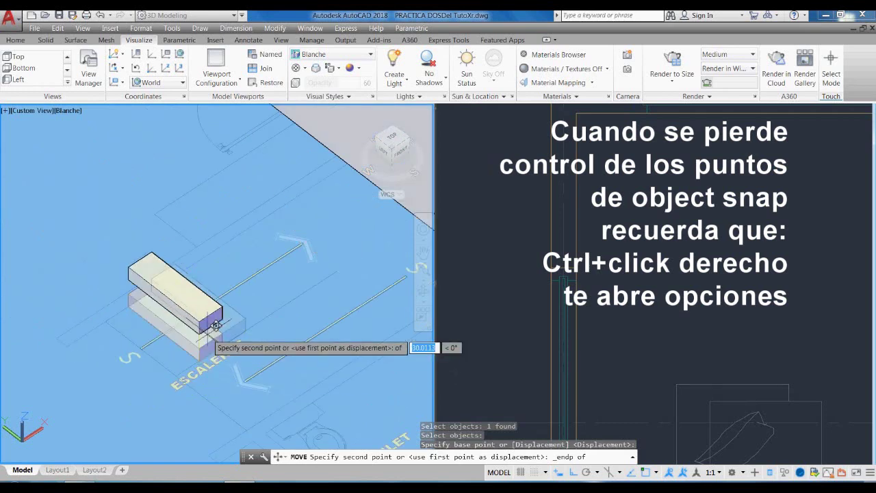
key("Escape")
In the plan viewport, move the stair step box 30 units in the negative X direction onto the first tread
left_click(472, 294)
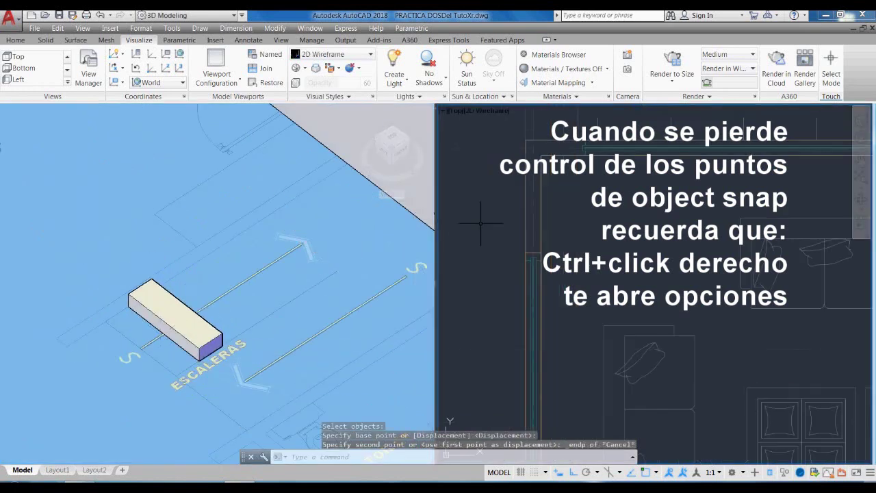
scroll(848, 271, "up", 3)
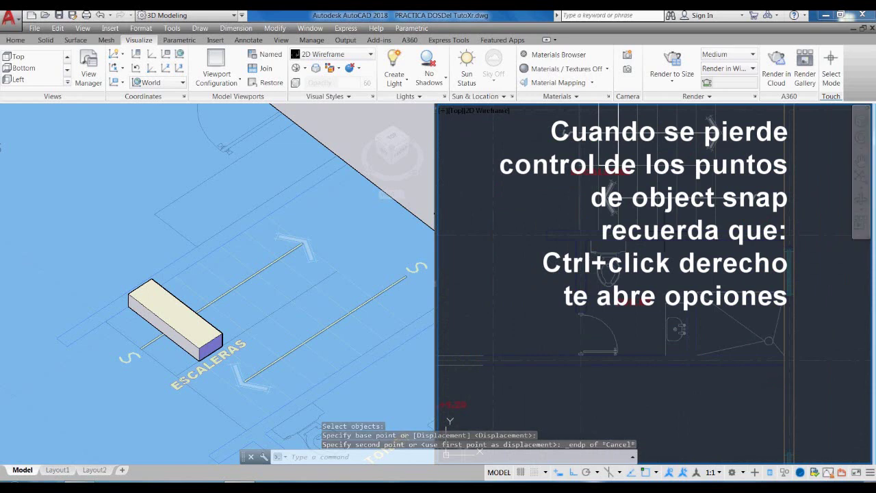
scroll(563, 267, "up", 3)
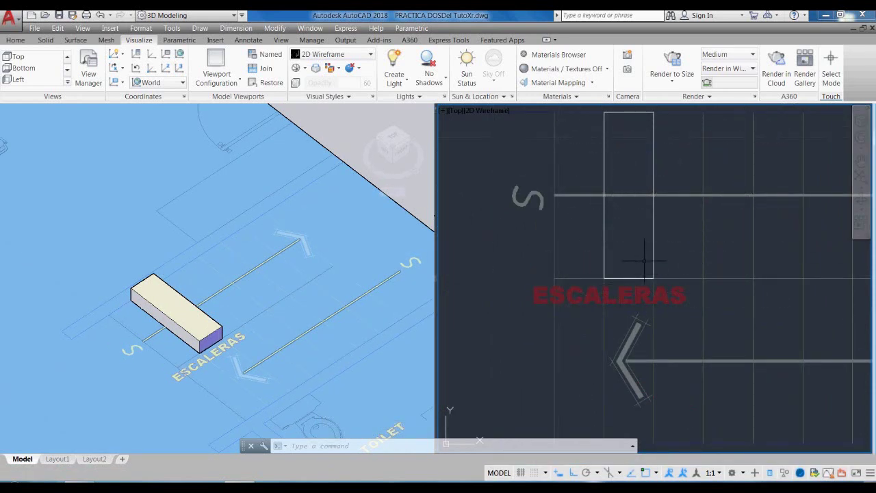
left_click(489, 284)
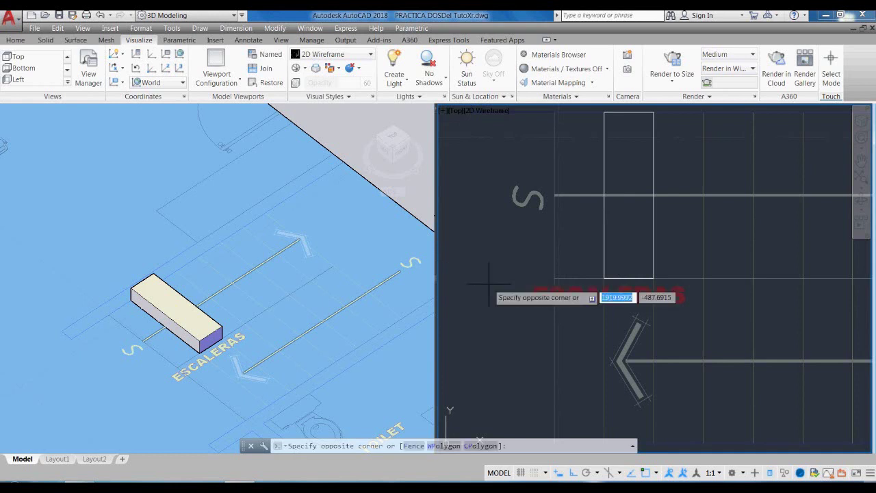
left_click(516, 297)
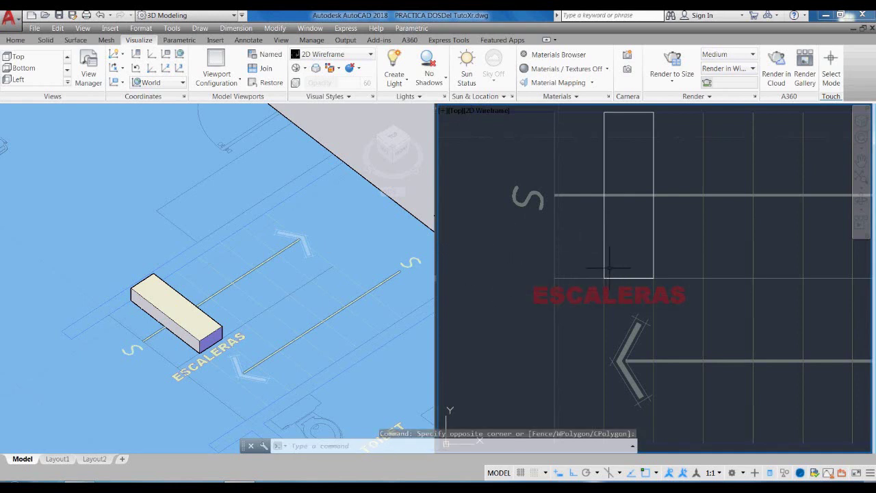
type("m")
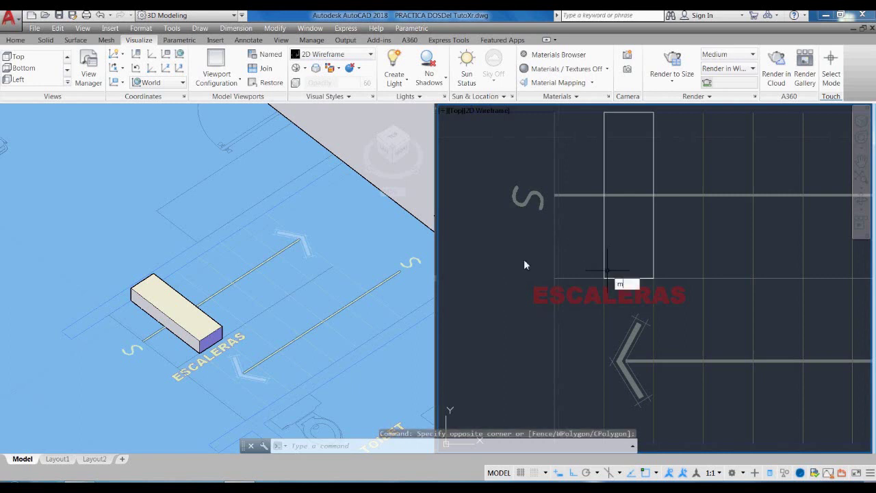
key("Return")
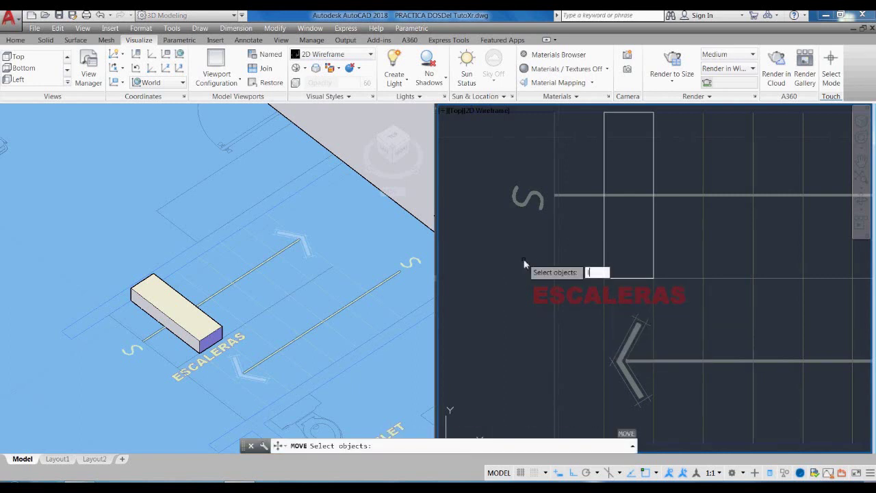
left_click(604, 267)
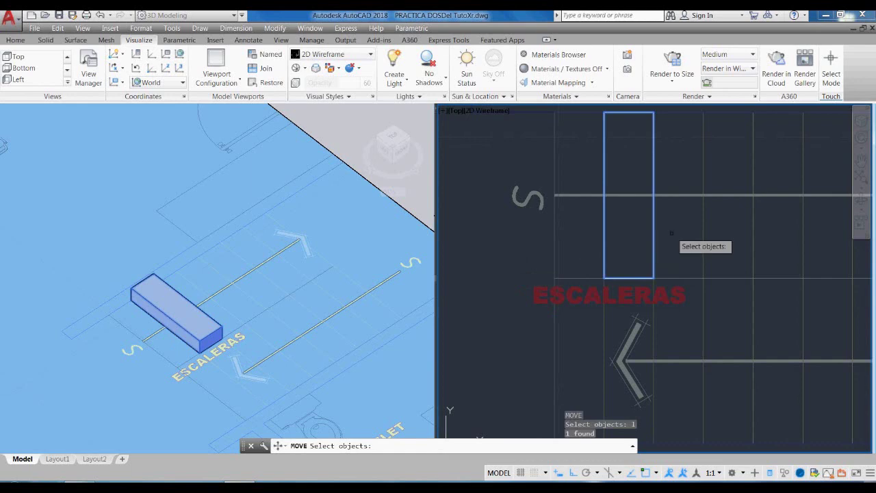
key("Return")
left_click(513, 254)
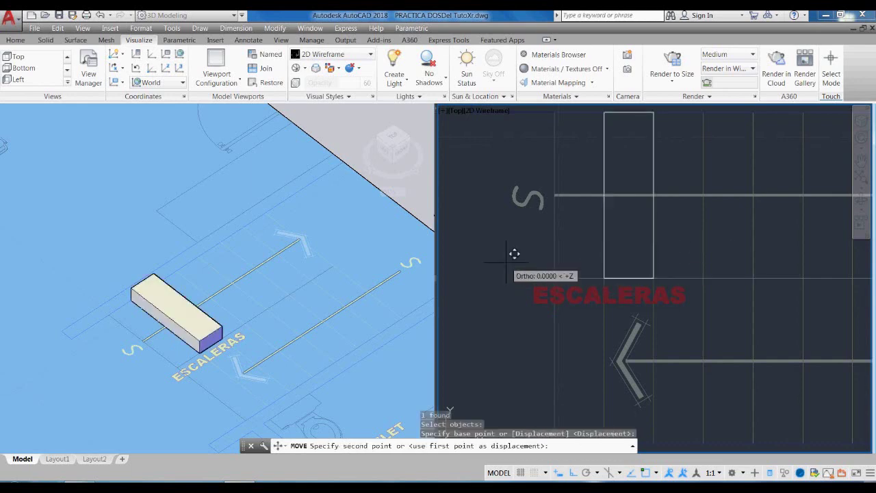
type("30")
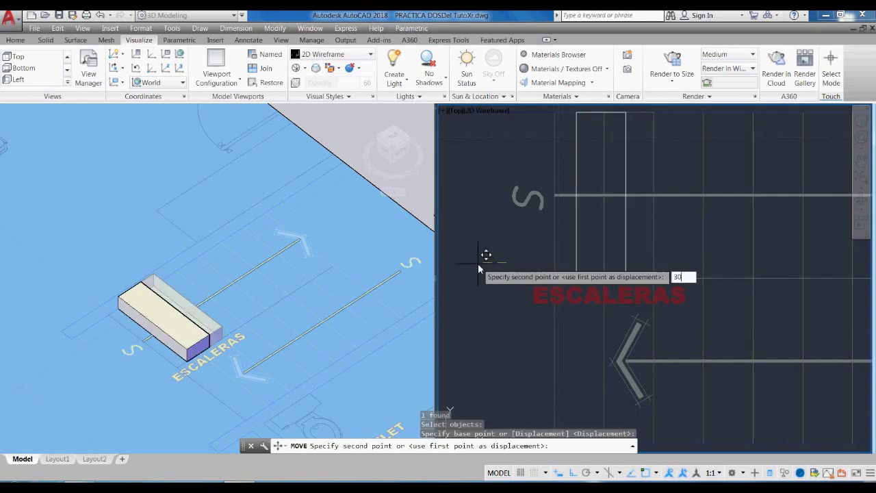
key("Return")
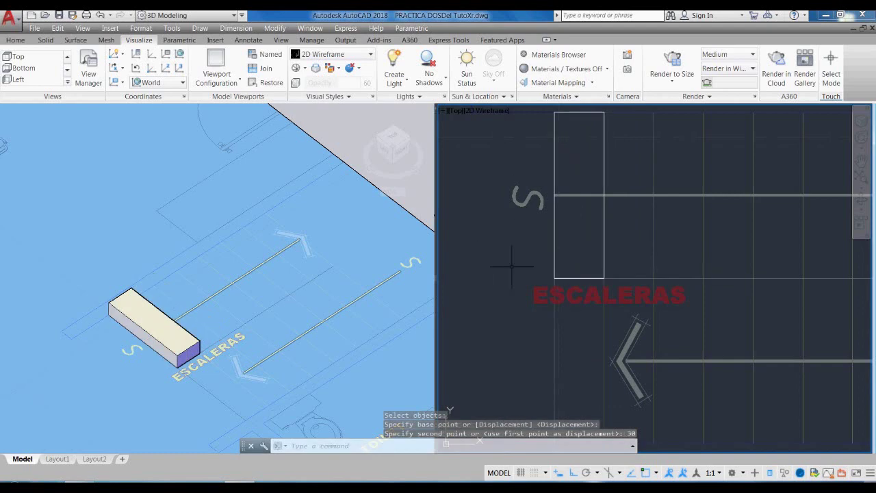
Create a new layer named 3D-ESCALONES and give it index color 52
left_click(340, 260)
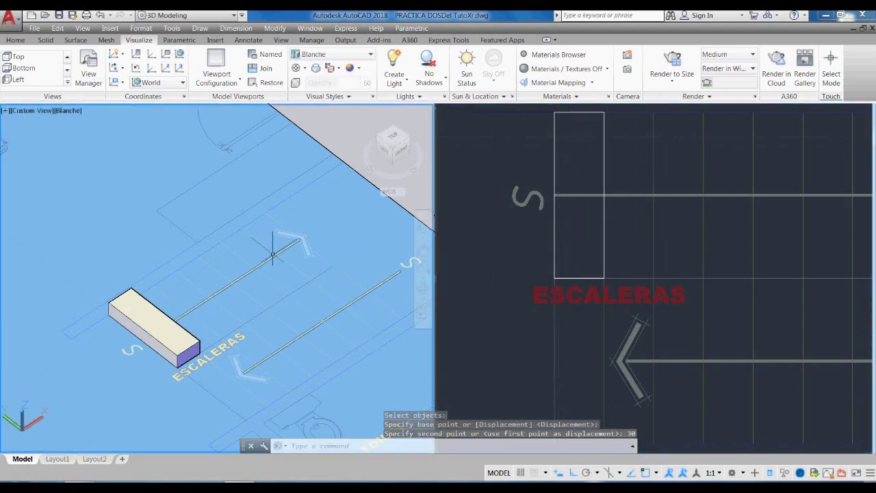
scroll(288, 248, "down", 3)
type("LA")
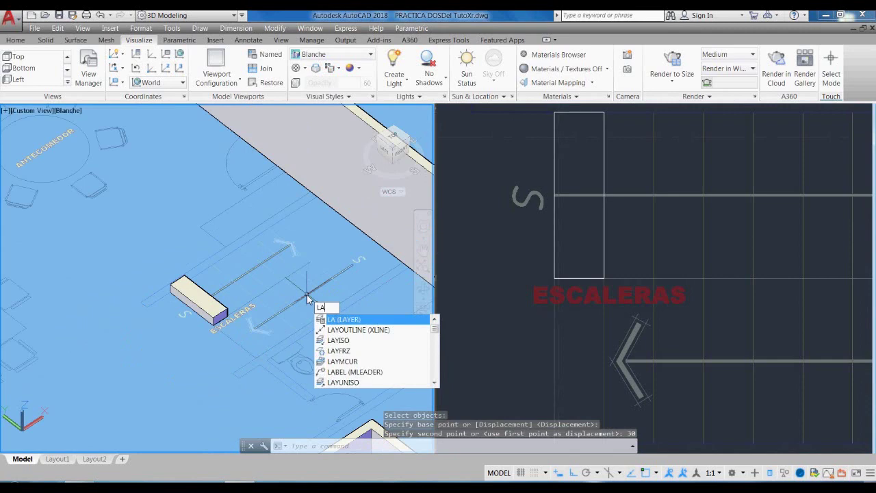
key("Return")
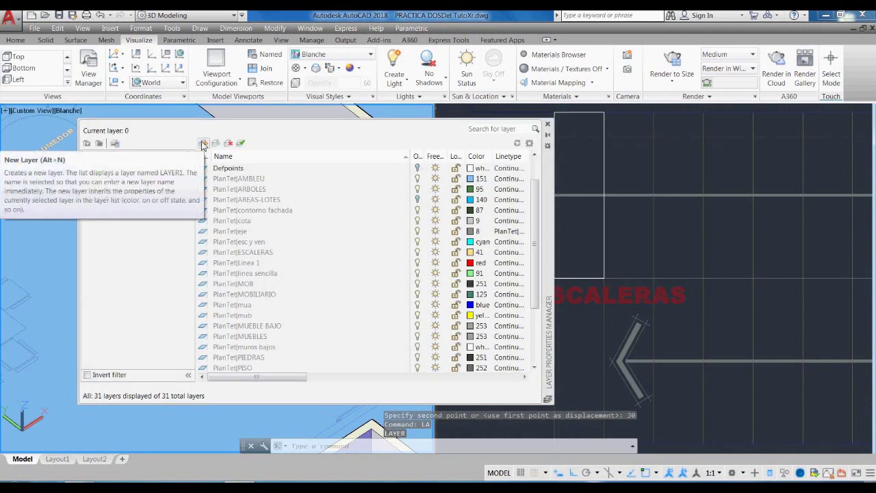
left_click(203, 144)
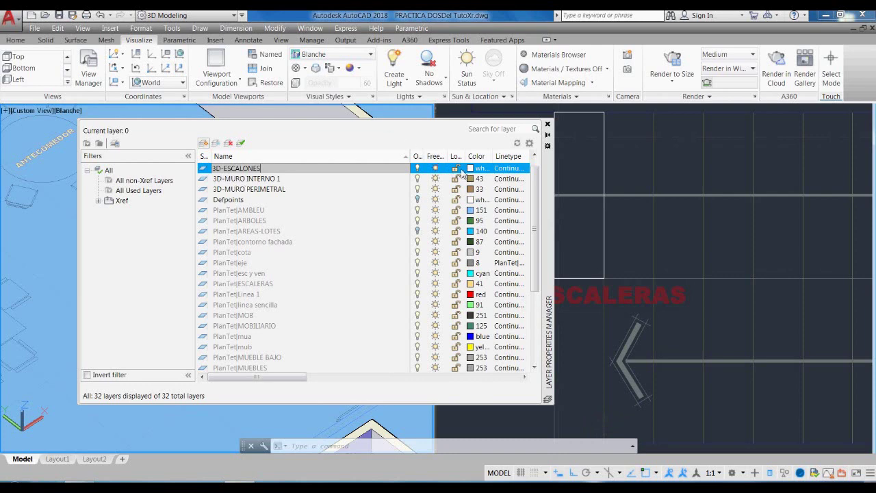
left_click(471, 168)
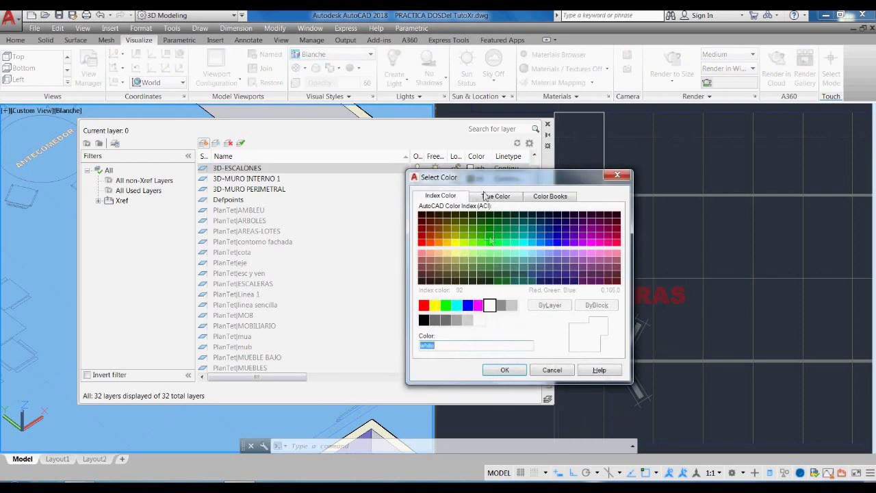
left_click(455, 235)
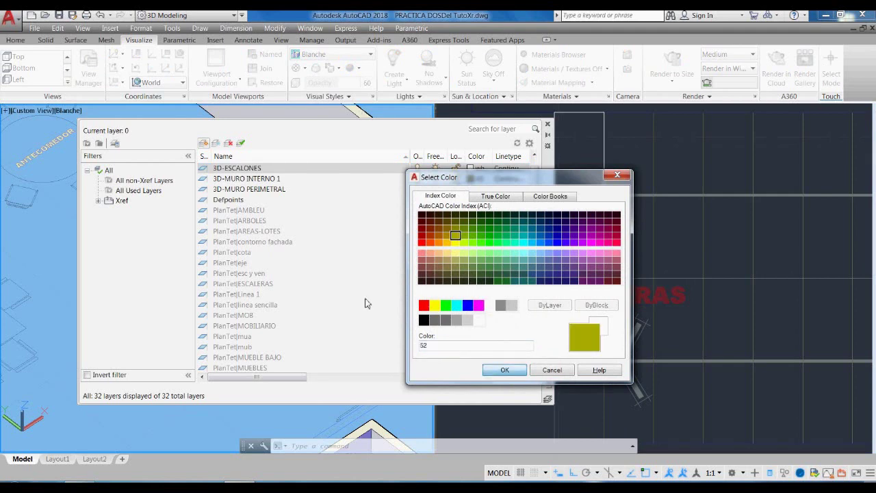
key("Return")
left_click(548, 126)
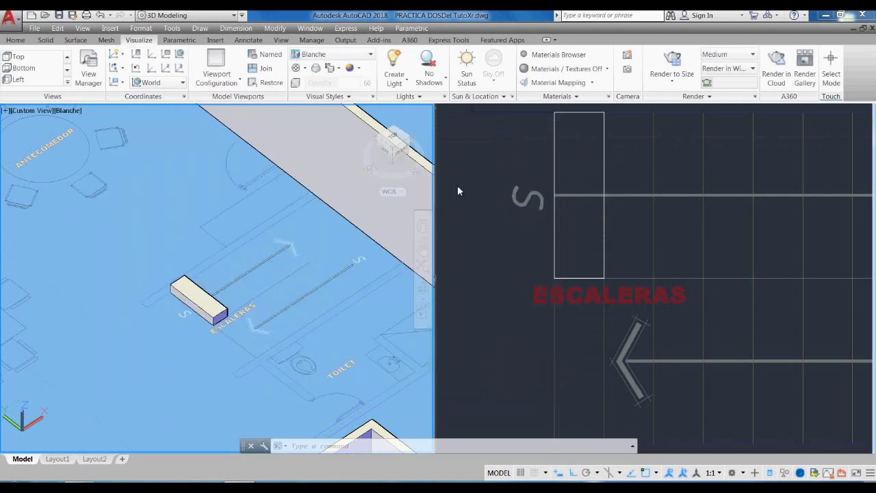
Assign the stair step box to the 3D-ESCALONES layer
left_click(193, 296)
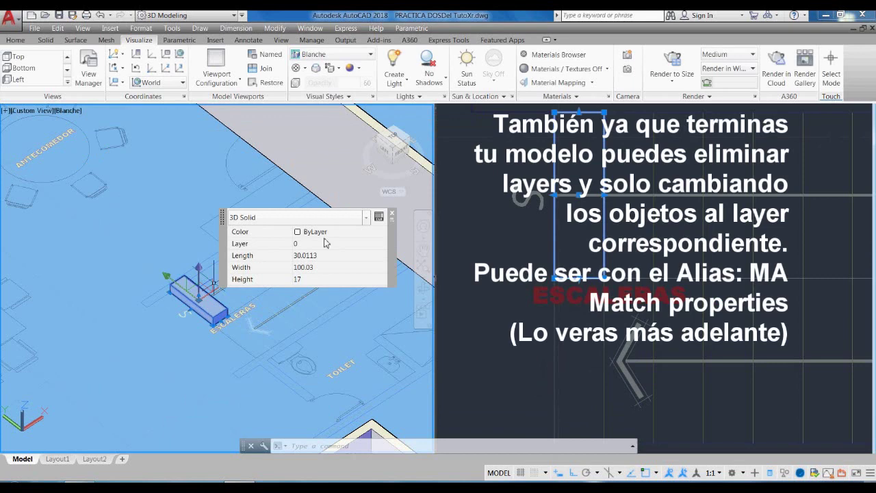
left_click(384, 245)
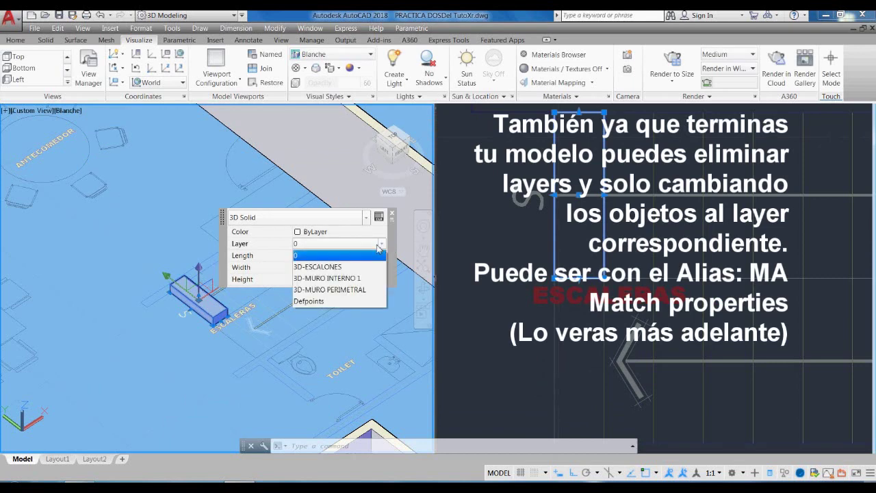
left_click(332, 268)
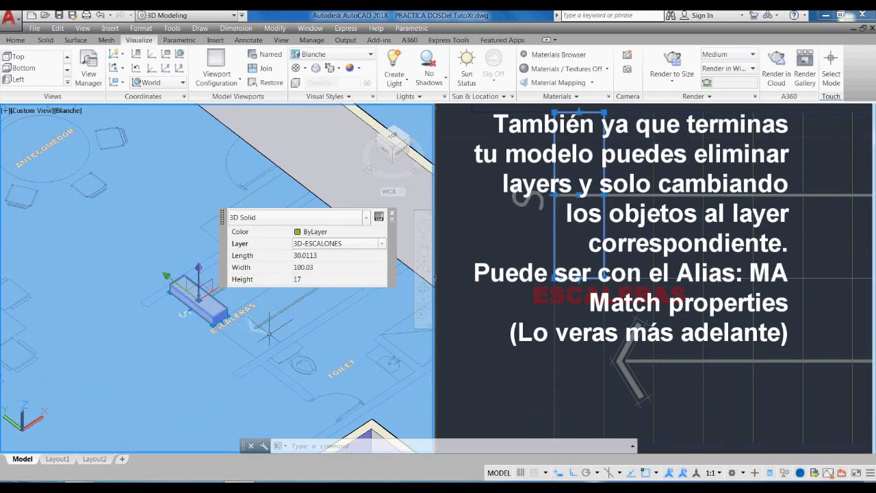
key("Escape")
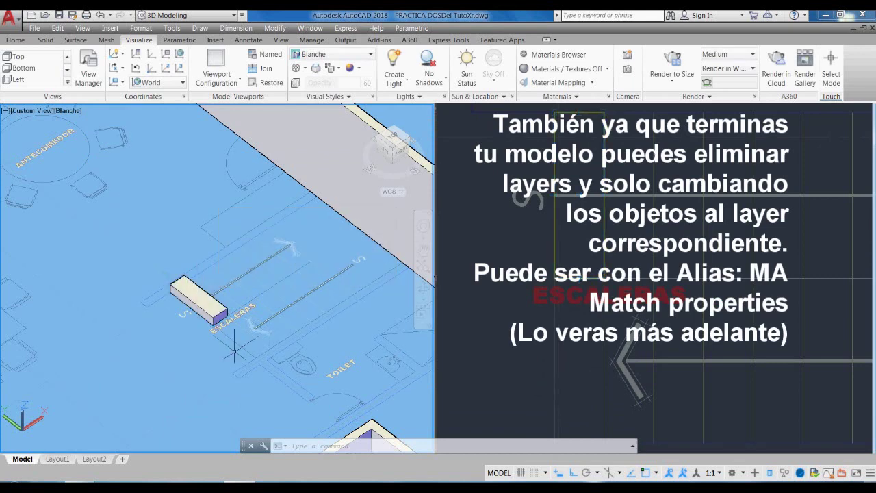
Copy the step box three times in the 3D view, snapping each copy's lower front corner to the previous step's upper back corner
left_click(521, 293)
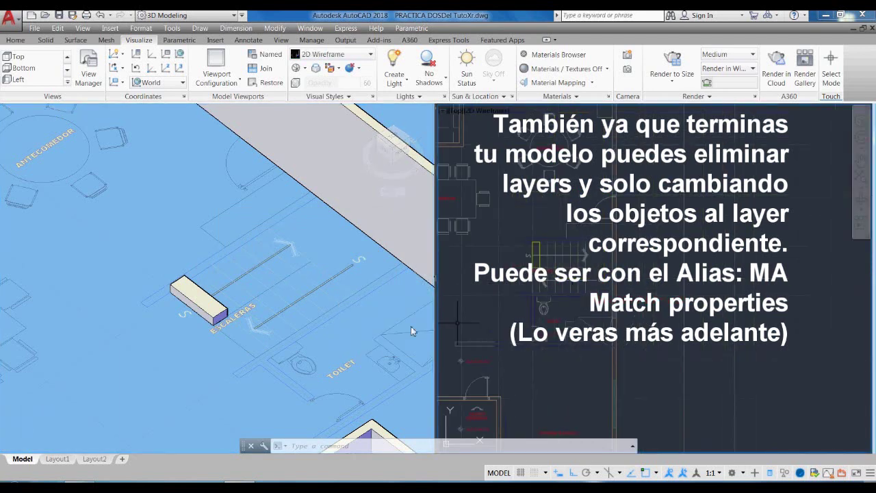
left_click(180, 321)
scroll(179, 310, "up", 1)
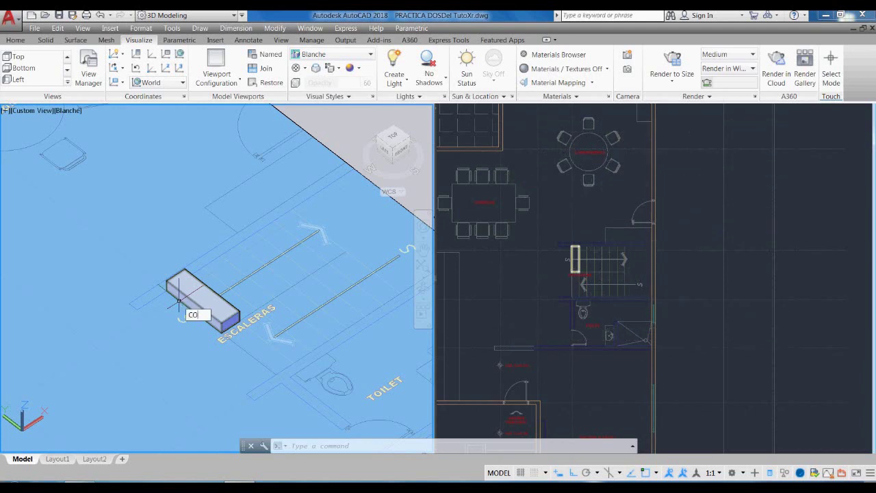
key("Return")
left_click(180, 293)
scroll(243, 356, "up", 1)
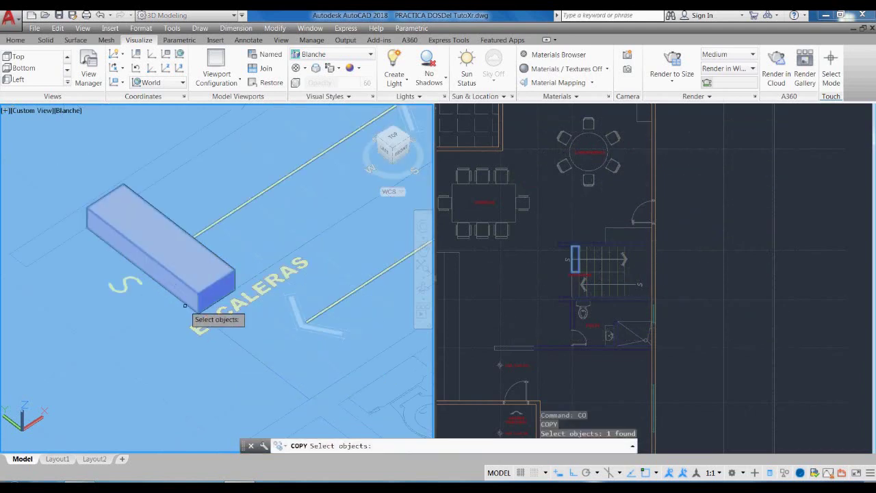
key("Return")
left_click(193, 312)
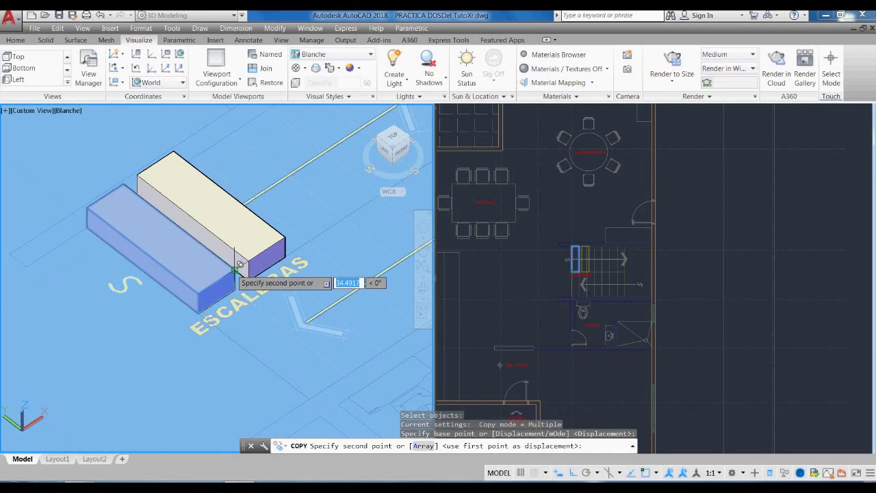
left_click(227, 254)
left_click(274, 225)
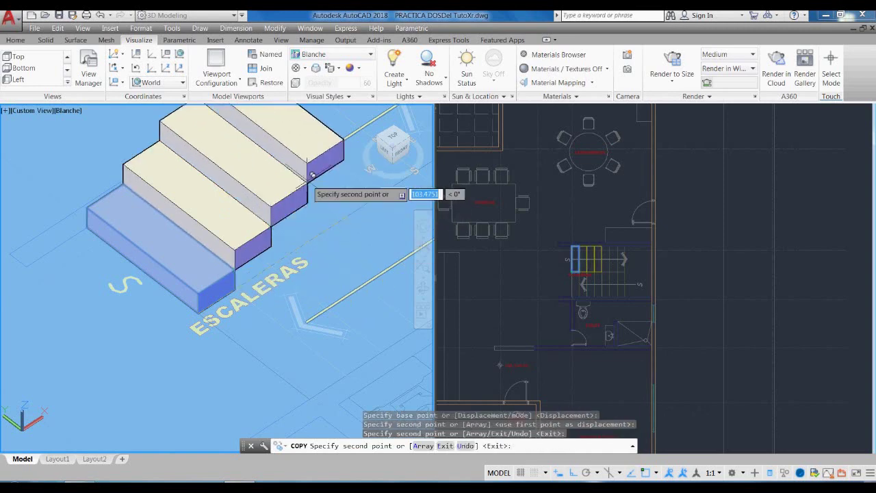
scroll(312, 175, "up", 2)
left_click(308, 180)
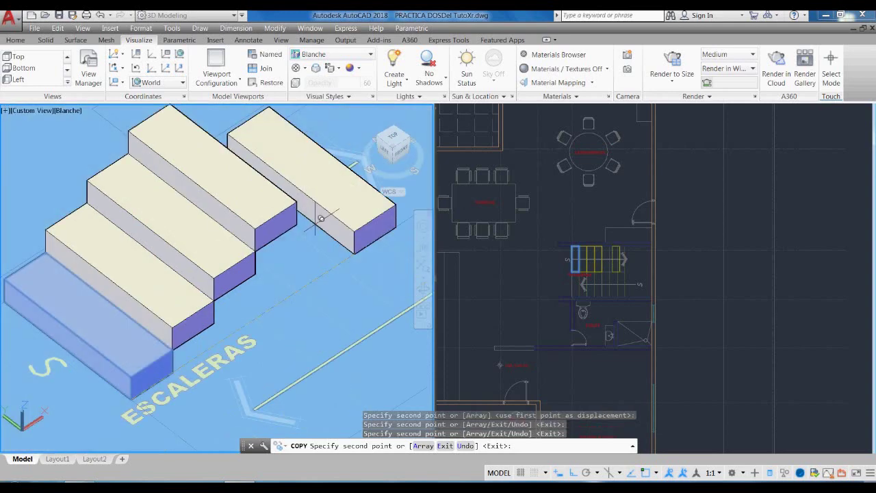
scroll(320, 218, "up", 5)
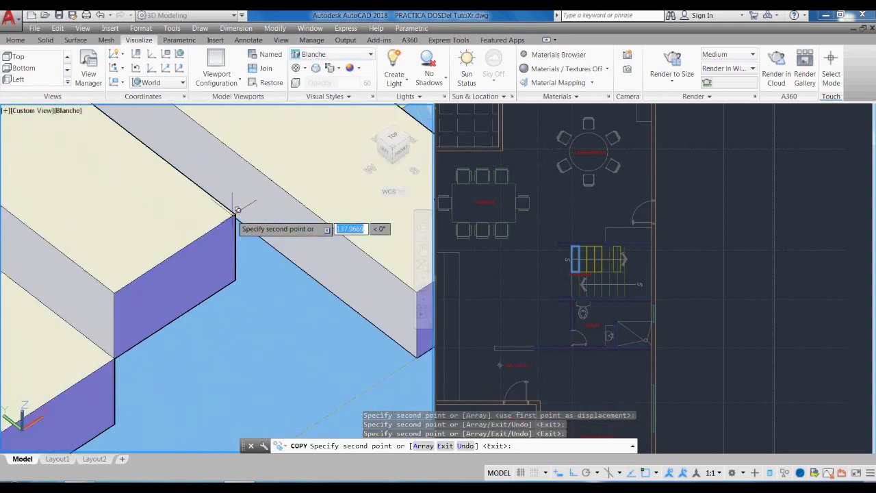
scroll(233, 210, "up", 2)
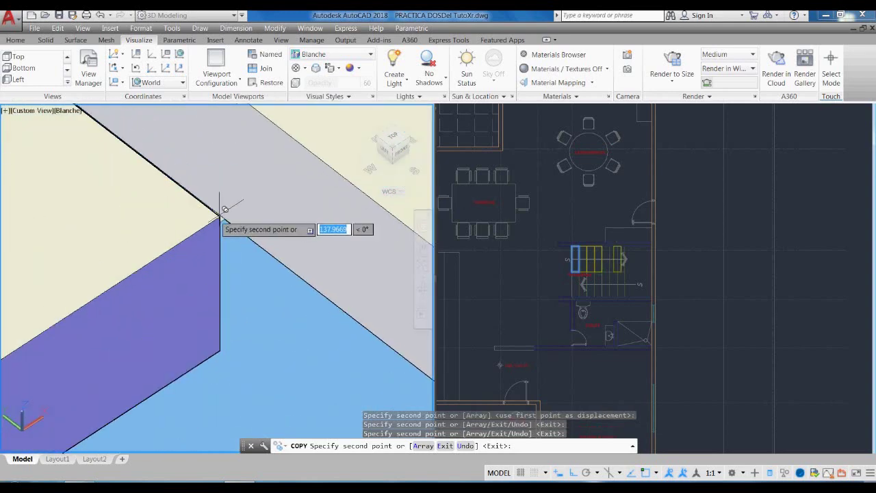
right_click(211, 212, "shift")
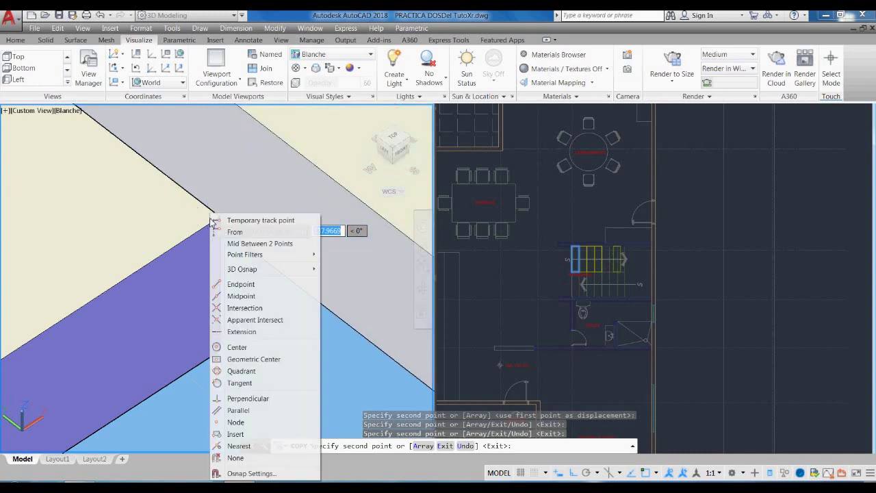
left_click(226, 285)
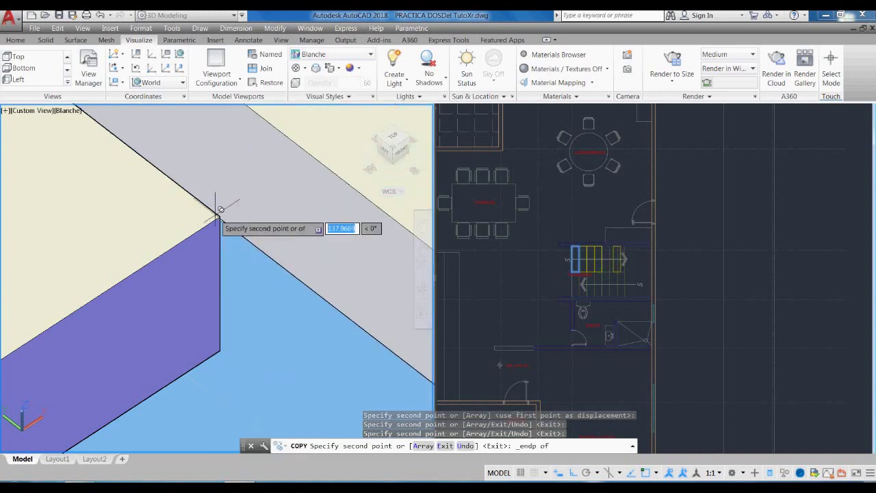
scroll(226, 213, "down", 6)
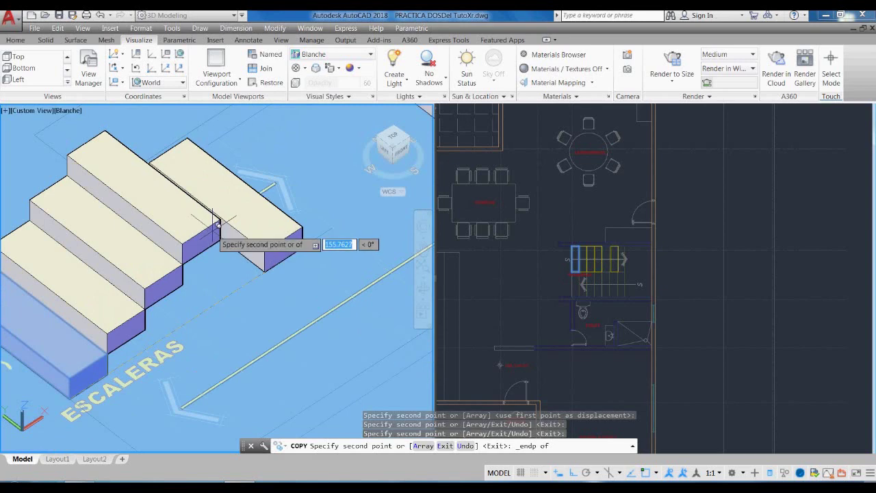
scroll(220, 217, "down", 2)
scroll(217, 217, "up", 2)
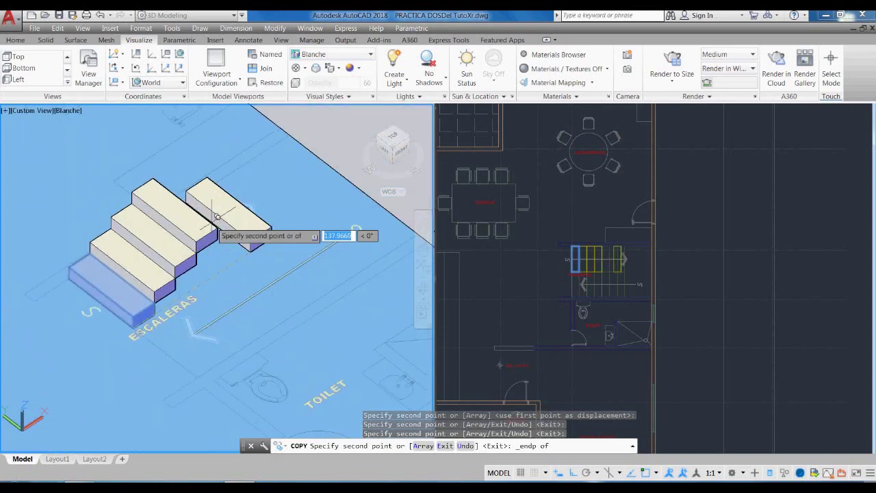
key("Escape")
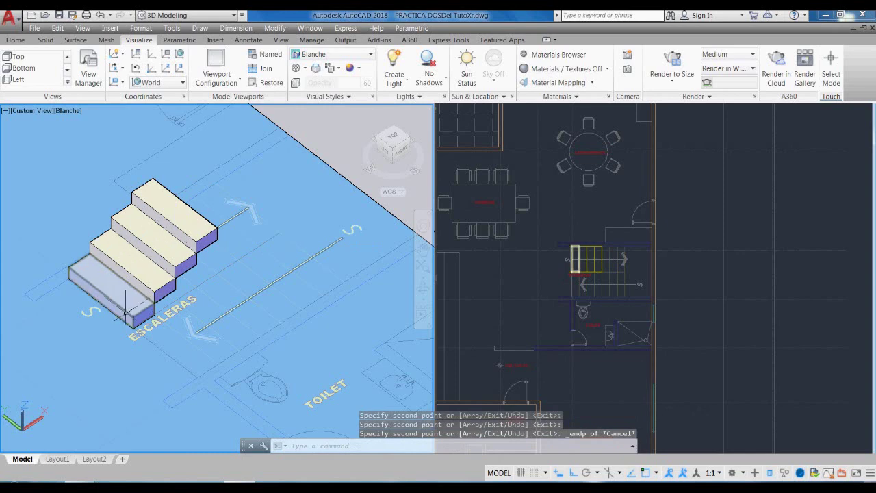
Copy the four step boxes from the first step's lower front corner to the fourth step's upper back corner, extending the flight to eight steps
key("Return")
left_click(192, 233)
left_click(174, 254)
left_click(153, 272)
left_click(129, 309)
key("Return")
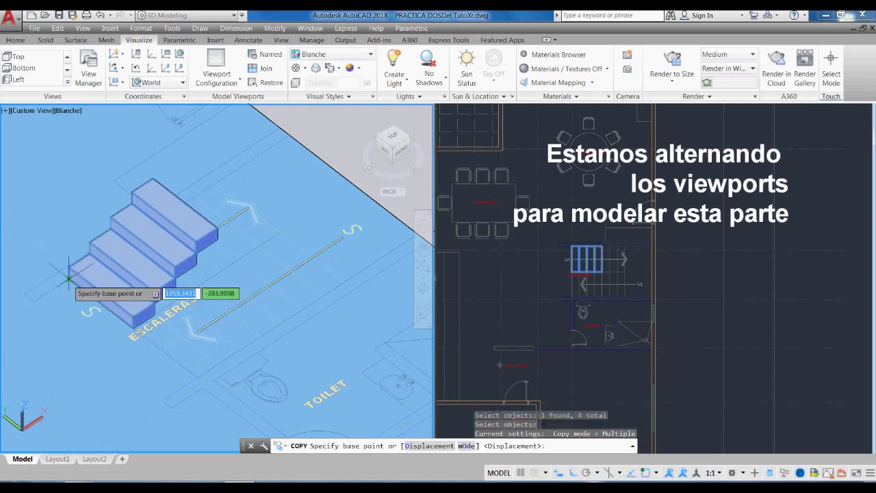
scroll(68, 279, "up", 2)
left_click(68, 281)
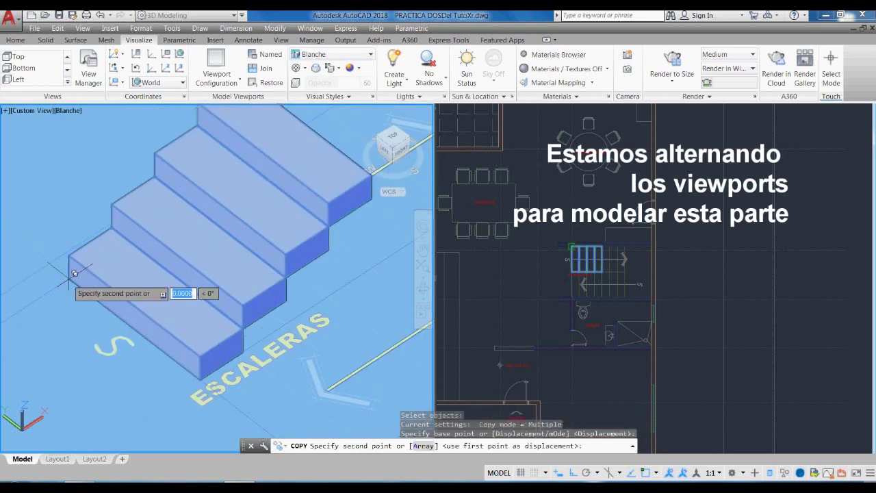
scroll(157, 185, "down", 1)
left_click(188, 173)
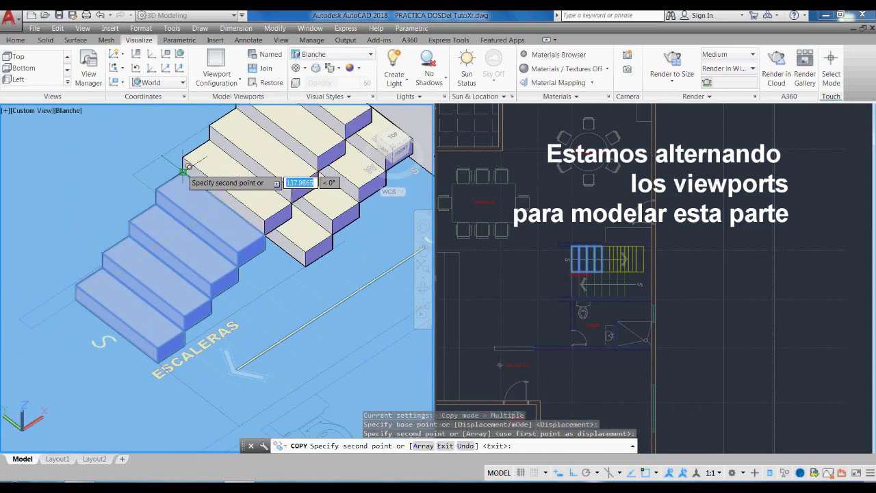
key("Return")
scroll(198, 259, "down", 2)
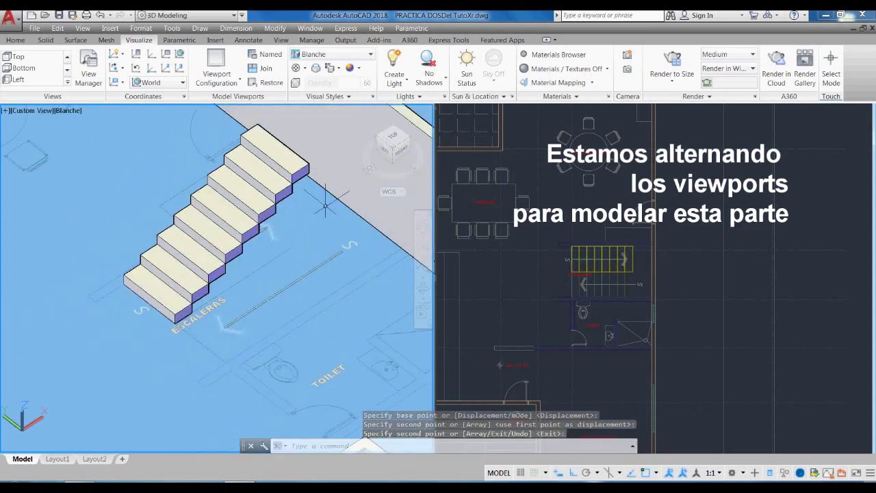
Stretch the topmost step box in plan to the perimeter wall and across the second flight, forming a landing about 106 by 200
left_click(614, 261)
scroll(623, 263, "up", 2)
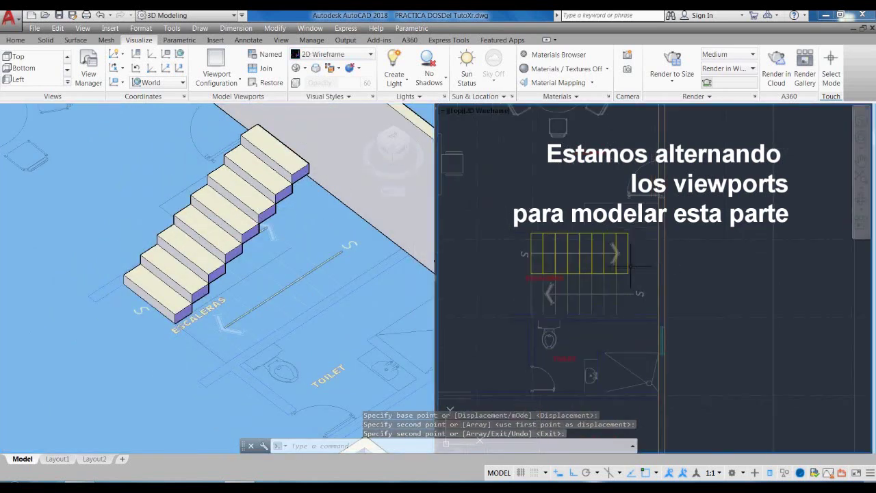
left_click(294, 164)
left_click(295, 164)
scroll(264, 250, "down", 2)
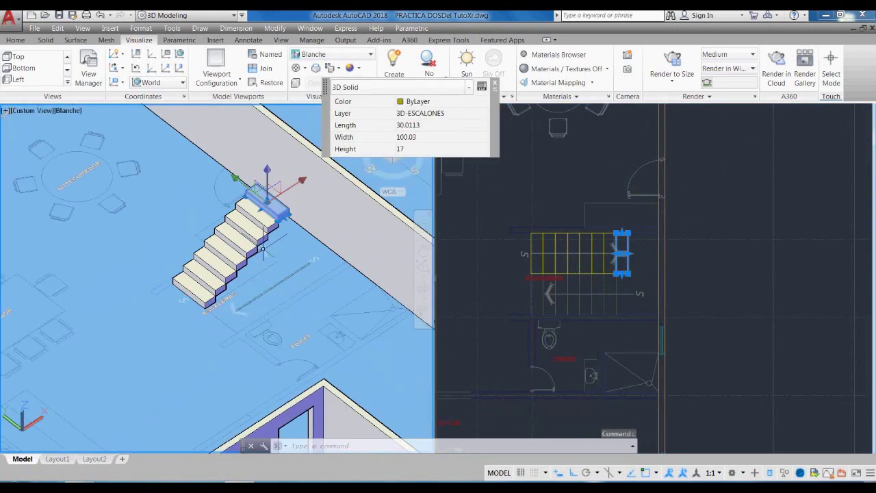
left_click(631, 255)
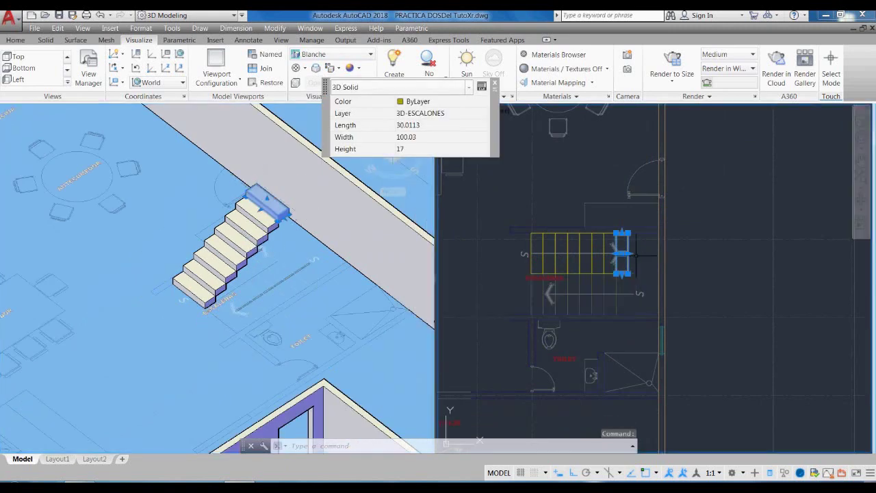
left_click(629, 253)
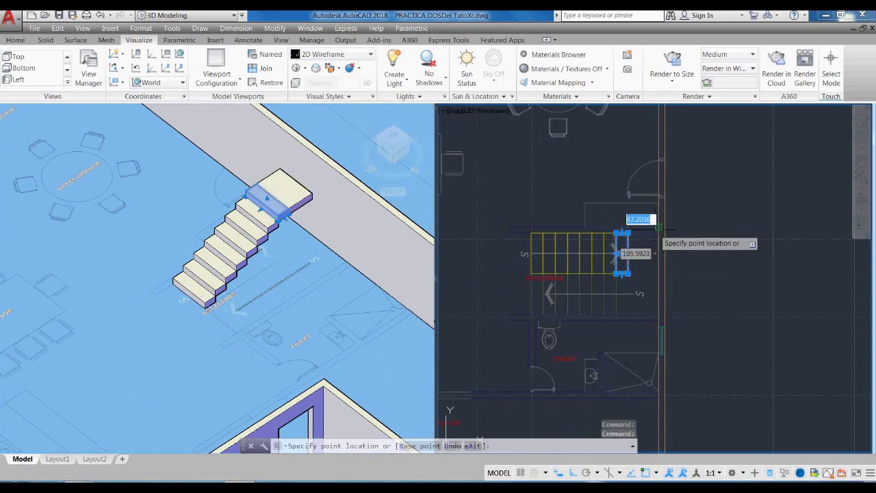
left_click(659, 254)
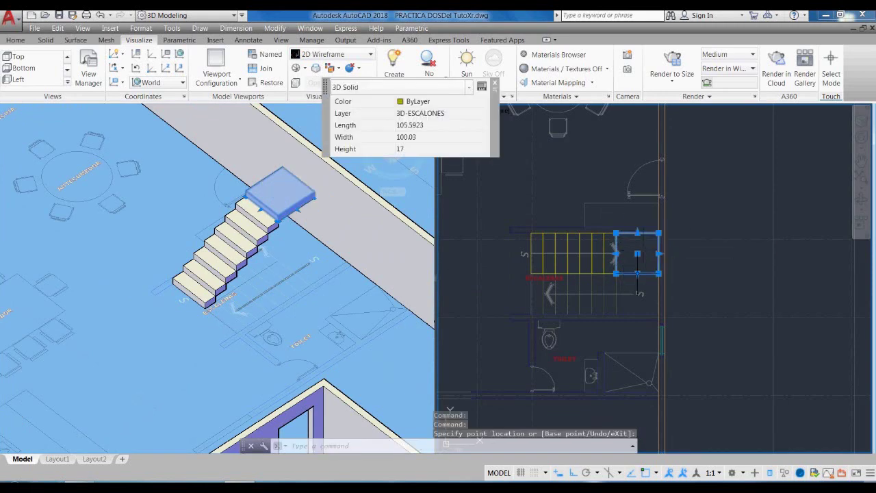
left_click(638, 274)
left_click(637, 314)
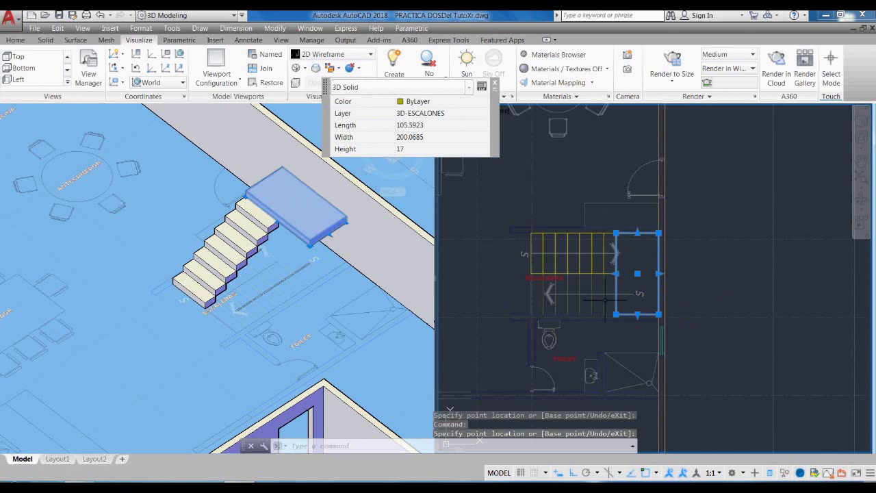
key("Escape")
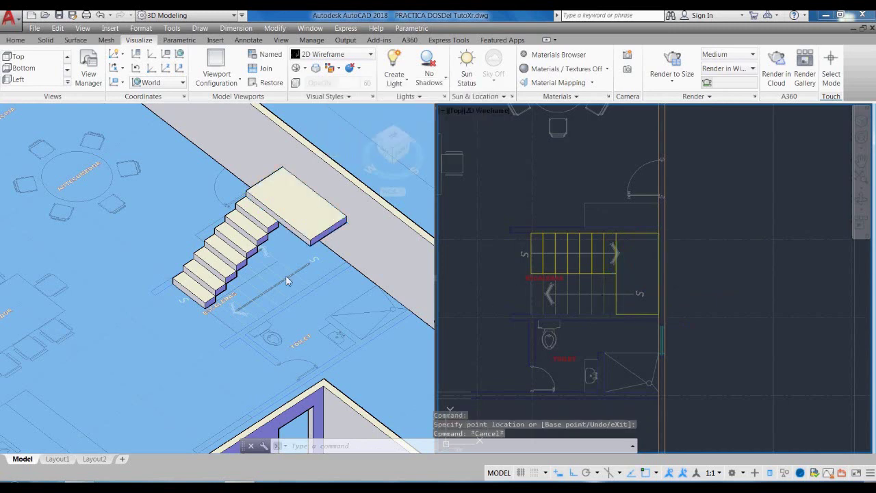
Copy the seven step boxes below the landing to an empty area outside the house in the 3D view
left_click(116, 276)
type("co")
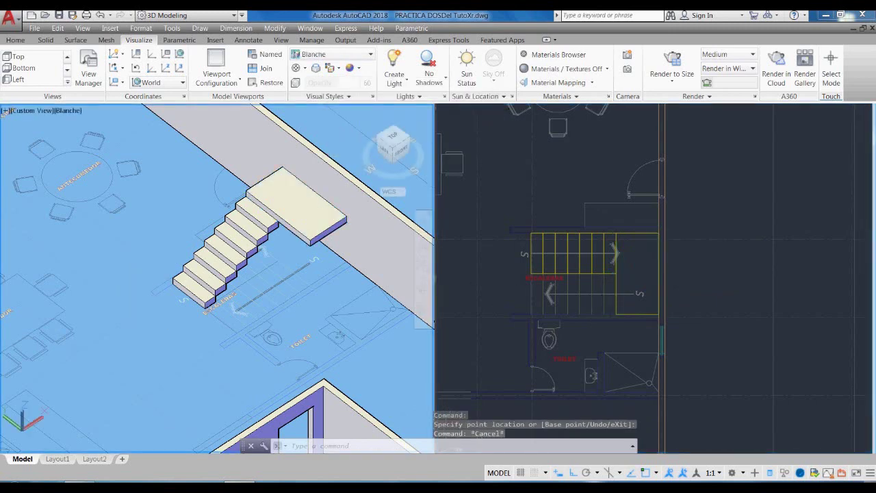
key("Return")
left_click(262, 241)
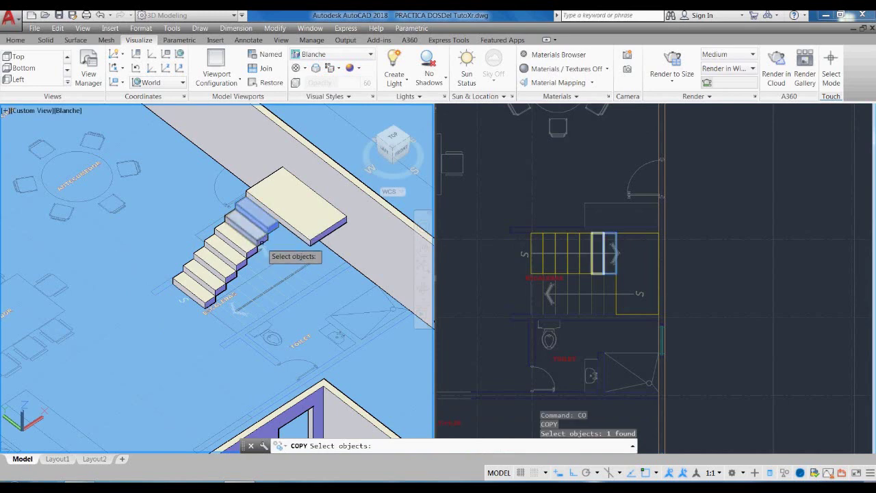
left_click(247, 248)
left_click(239, 254)
left_click(233, 260)
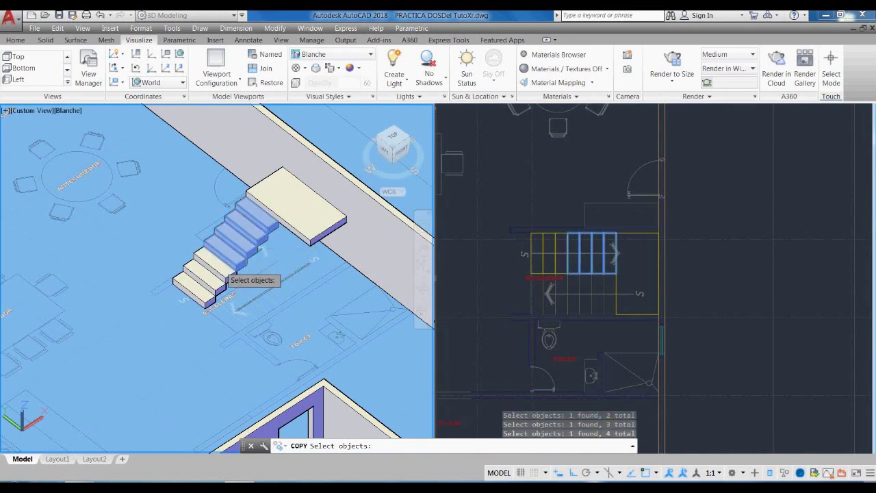
left_click(203, 273)
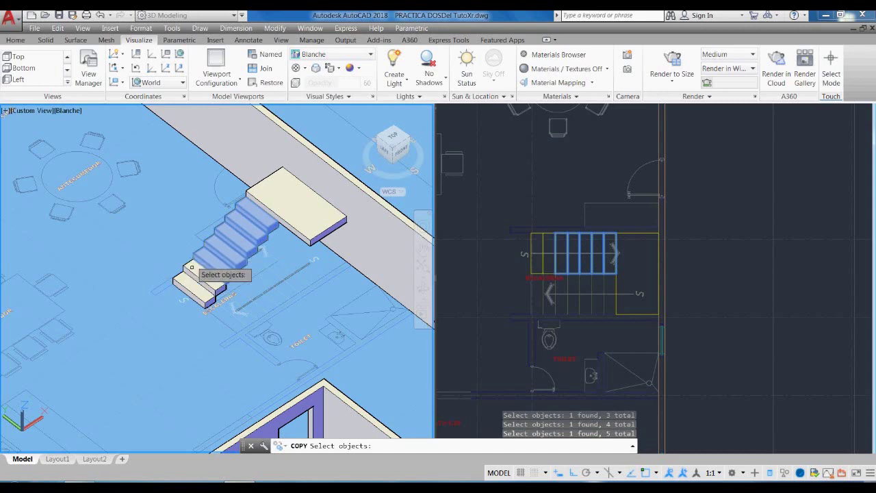
scroll(193, 270, "up", 3)
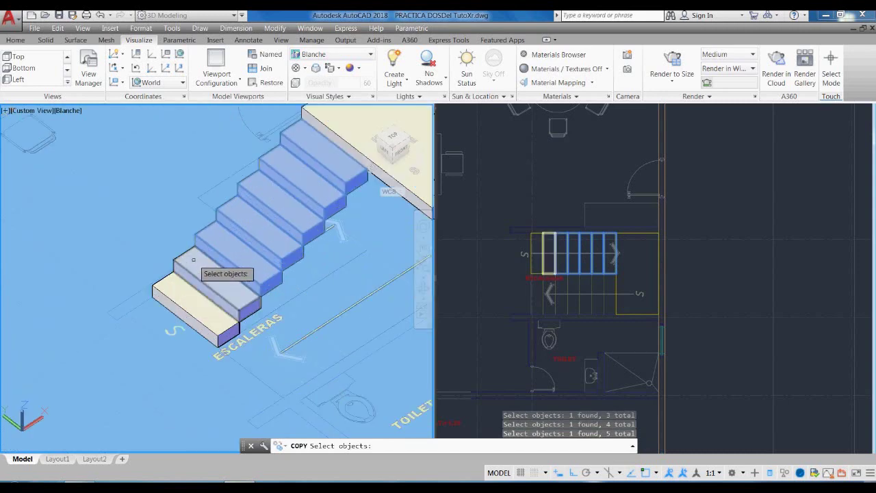
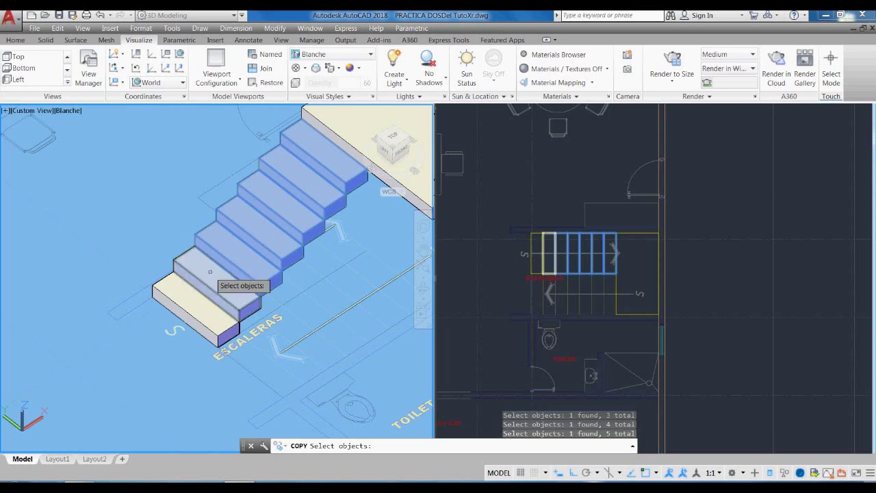
left_click(221, 267)
left_click(198, 302)
scroll(198, 294, "down", 5)
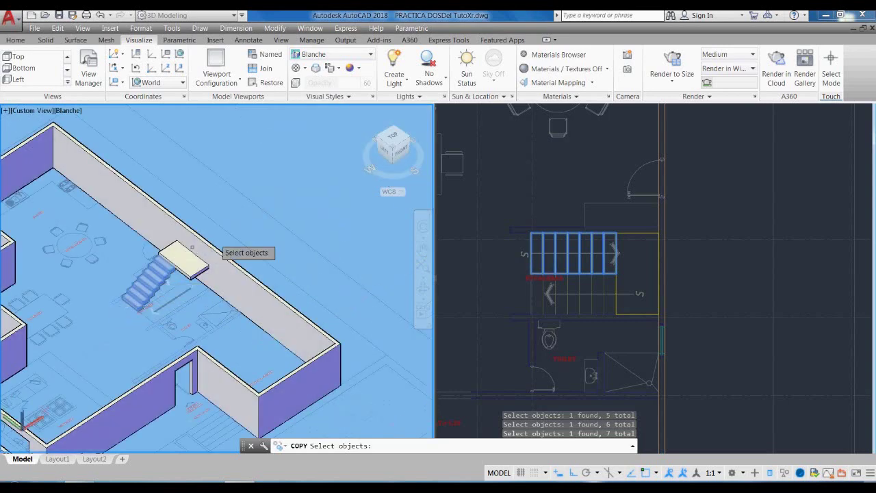
scroll(94, 226, "down", 3)
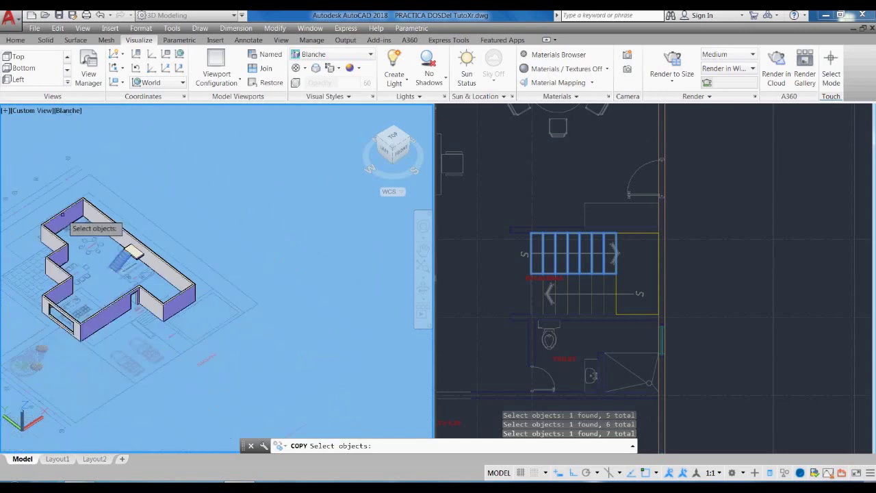
key("Return")
left_click(268, 334)
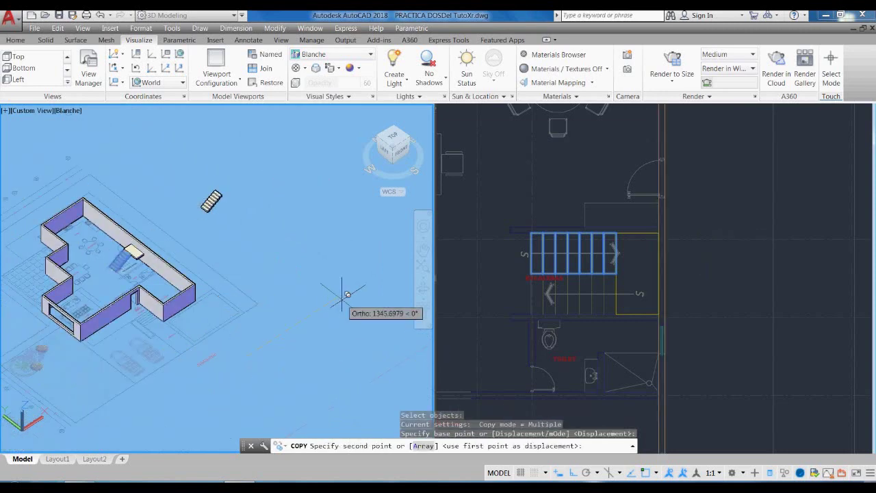
left_click(356, 281)
key("Return")
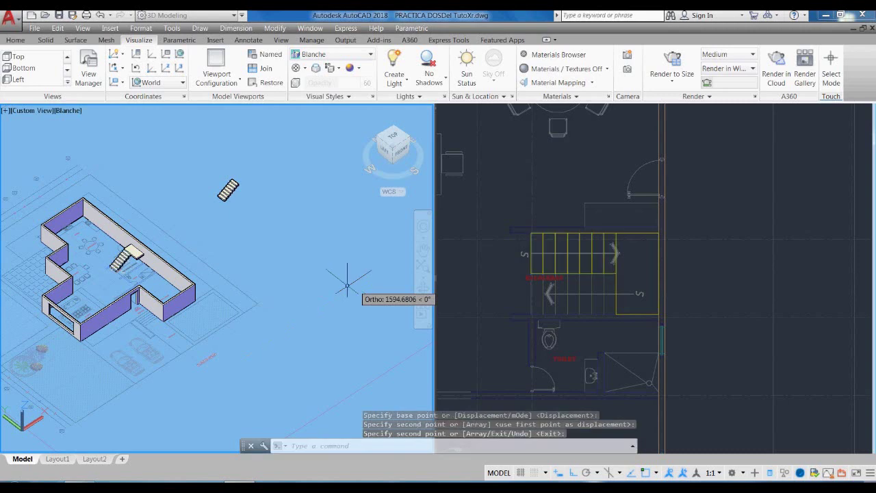
Rotate the copied seven-step flight 180 degrees about the vertical axis with 3D Rotate
scroll(255, 232, "up", 6)
type("3R")
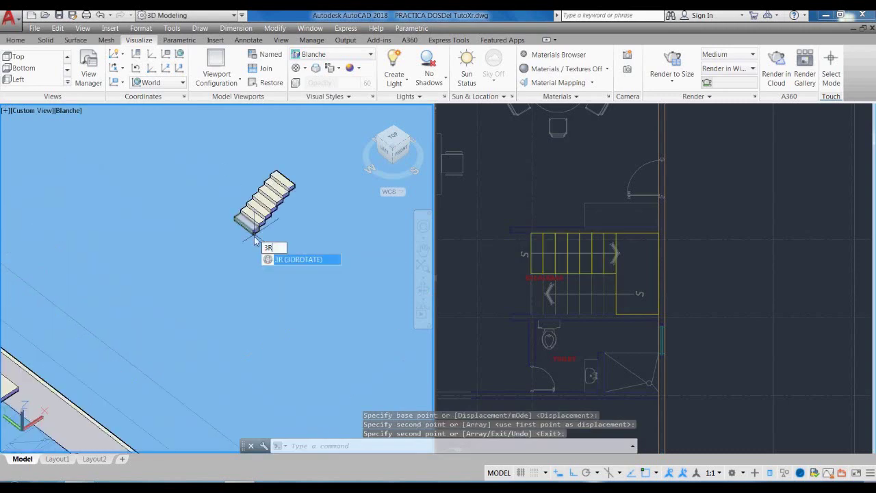
left_click(296, 258)
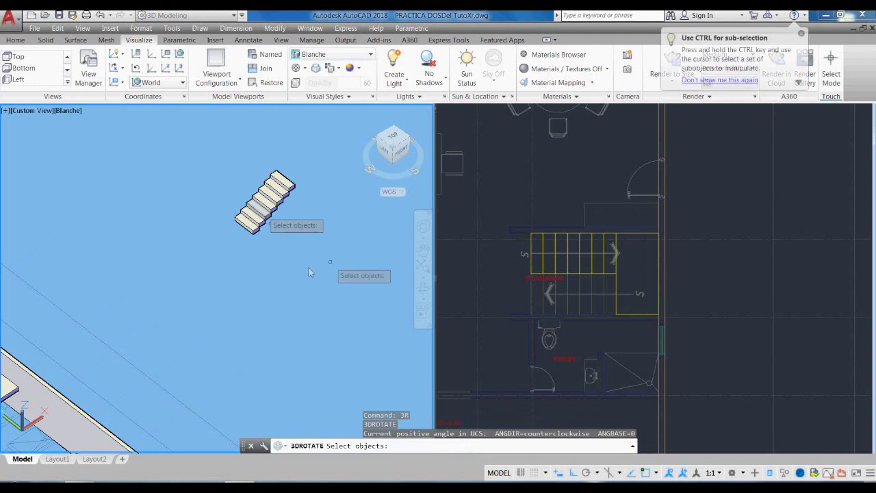
left_click(331, 262)
left_click(221, 173)
key("Return")
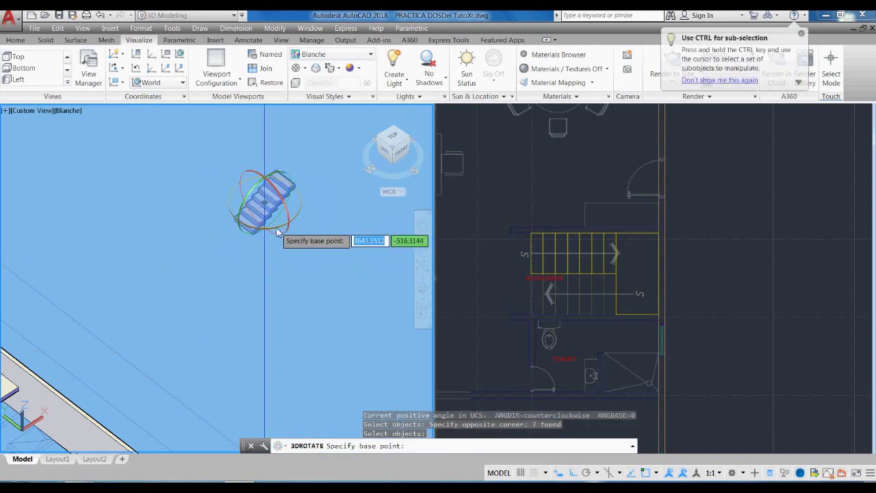
left_click(276, 226)
type("180")
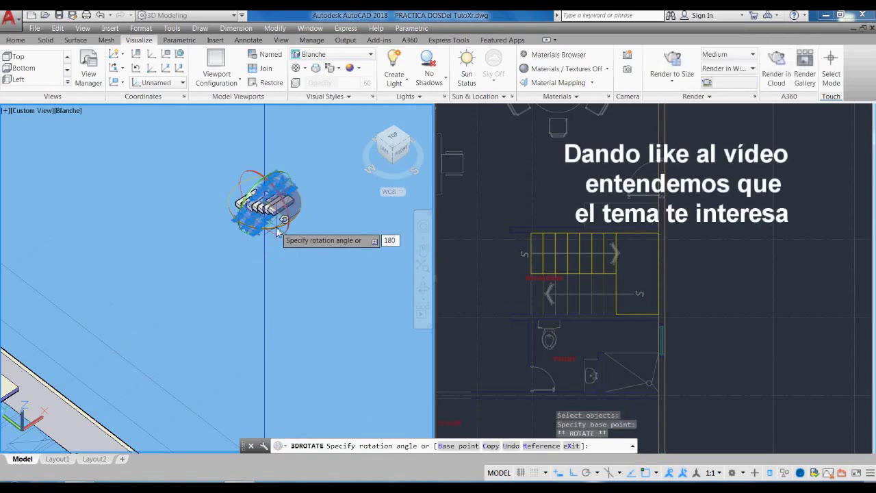
key("Return")
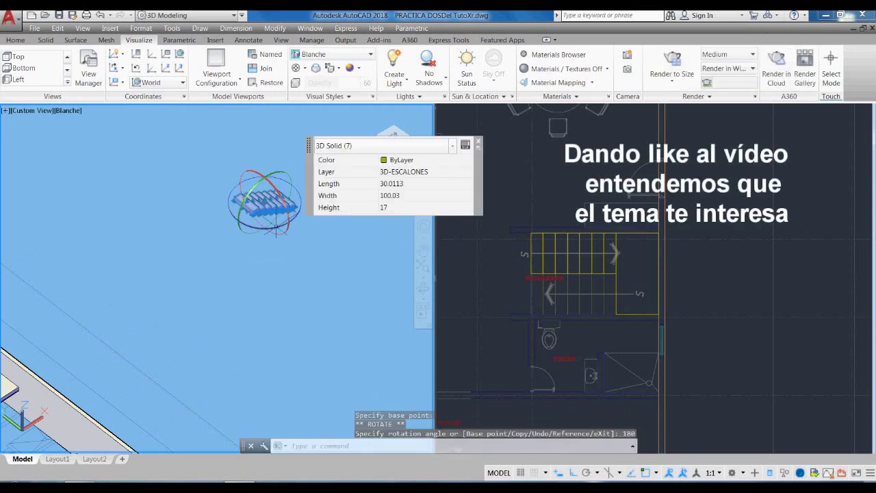
key("Escape")
Move the rotated flight from its lowest step's front corner to the landing's upper corner, beside the TOILET area
type("3DO")
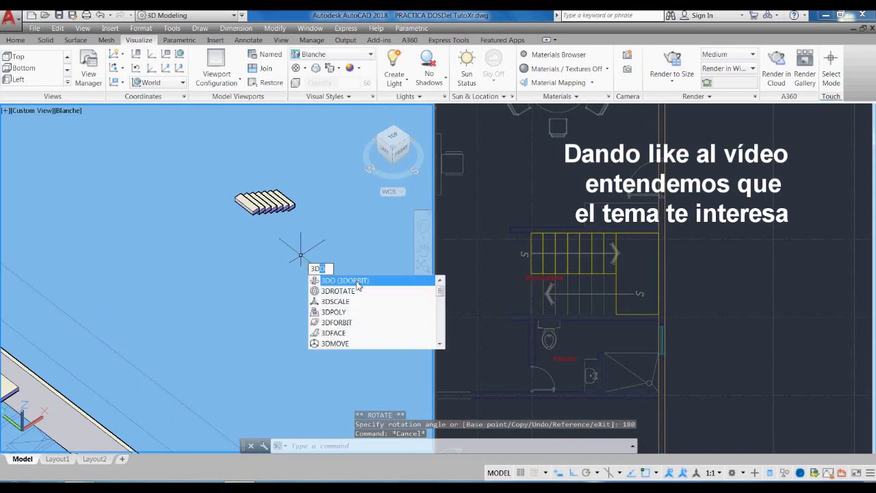
left_click(357, 286)
left_click_drag(366, 287, 311, 275)
left_click_drag(365, 330, 346, 322)
key("Escape")
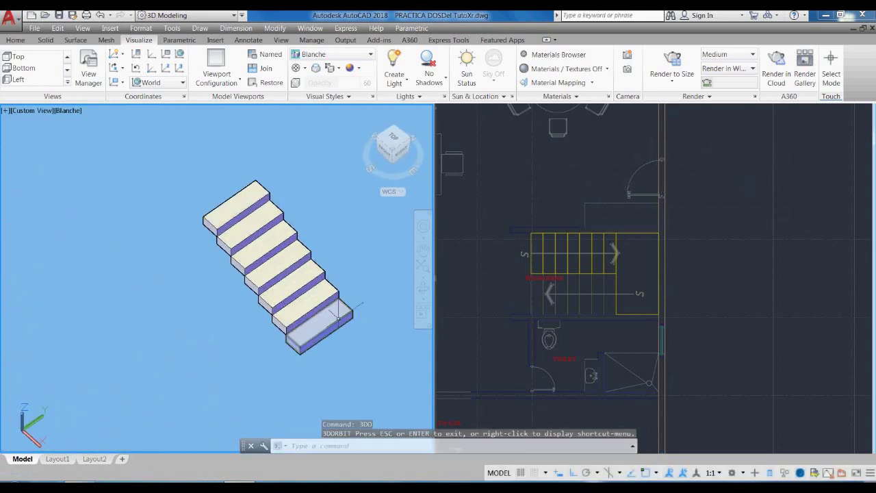
type("M")
key("Return")
left_click(343, 352)
left_click(234, 196)
scroll(357, 328, "up", 3)
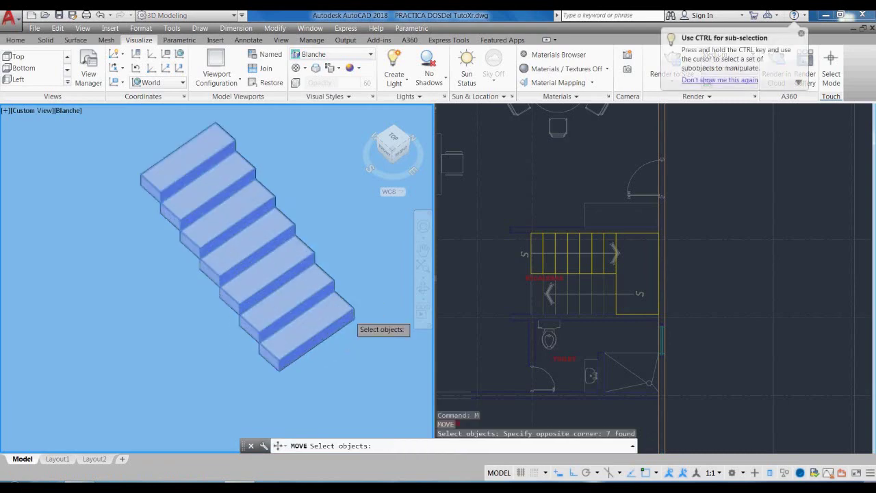
key("Return")
left_click(355, 320)
scroll(356, 322, "down", 5)
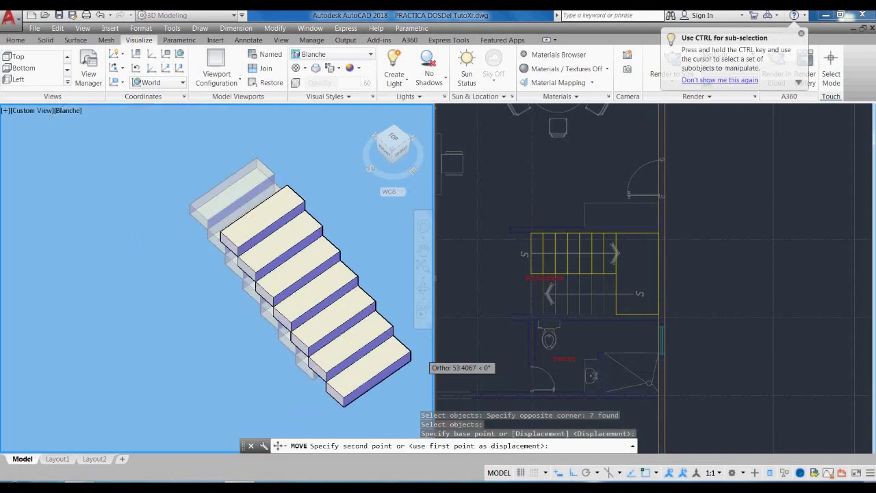
scroll(241, 227, "up", 2)
scroll(243, 208, "up", 4)
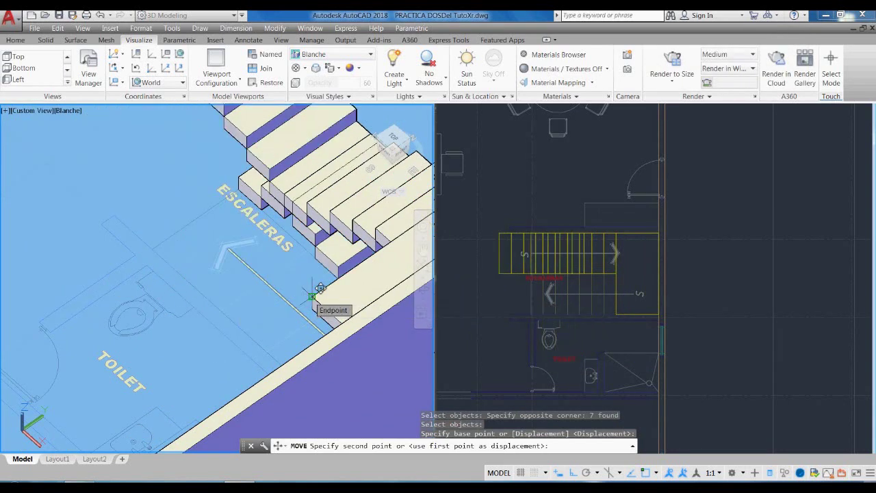
left_click(312, 296)
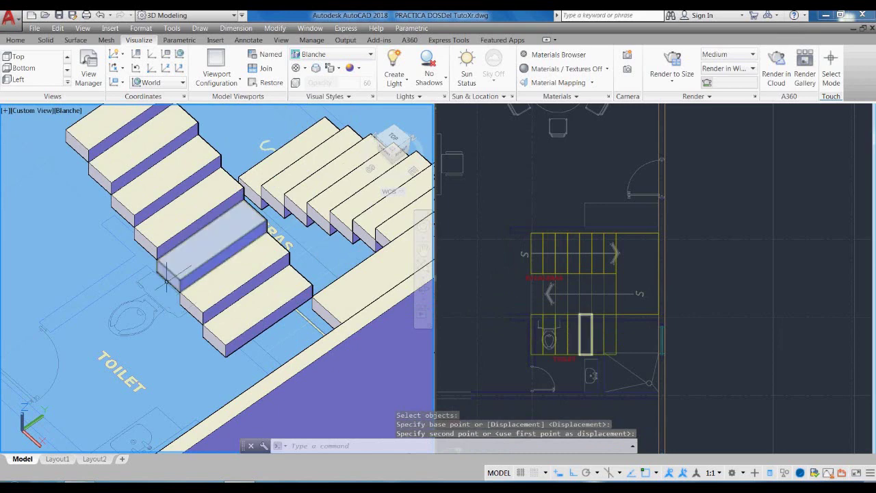
Move the seven-step flight from its lowest step's outer front corner to the landing's endpoint, aligning it over the plan's second flight
type("M")
key("Return")
left_click(221, 323)
left_click(215, 297)
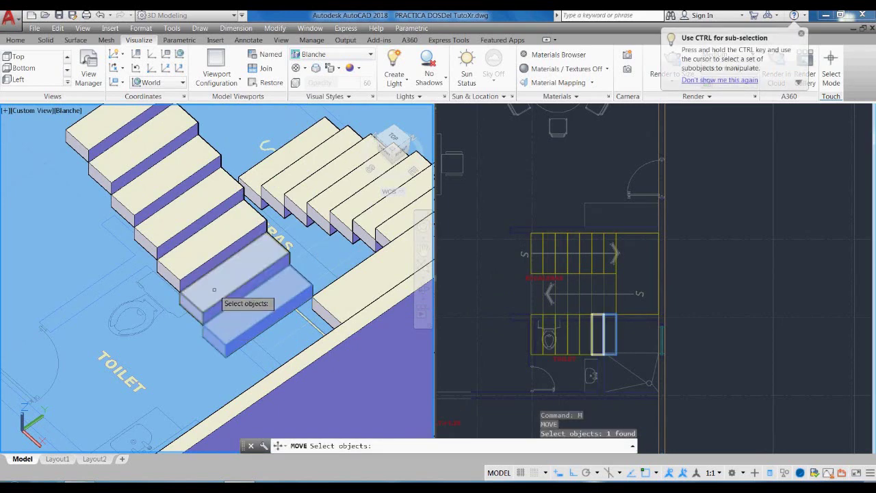
left_click(182, 229)
left_click(154, 195)
left_click(133, 168)
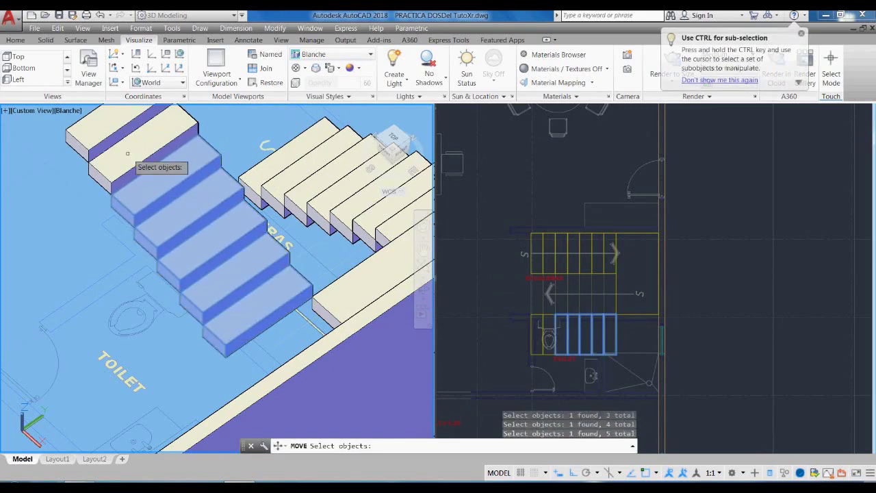
left_click(127, 154)
left_click(91, 129)
key("Return")
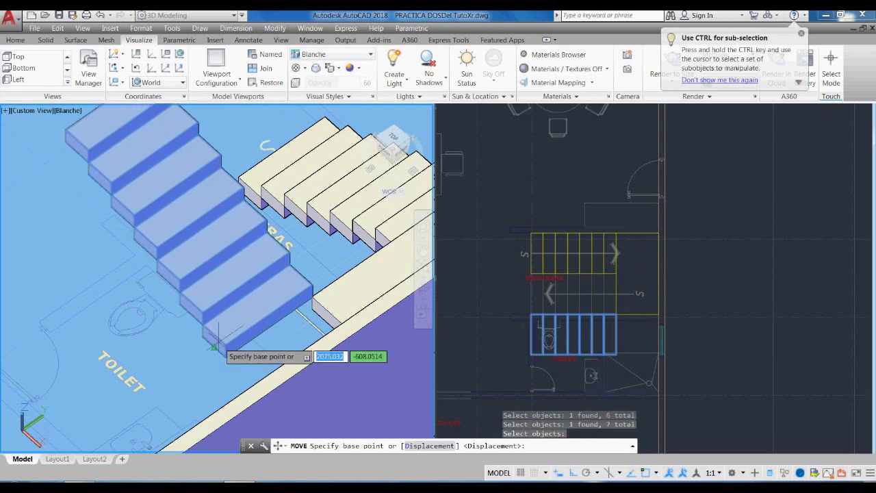
left_click(222, 344)
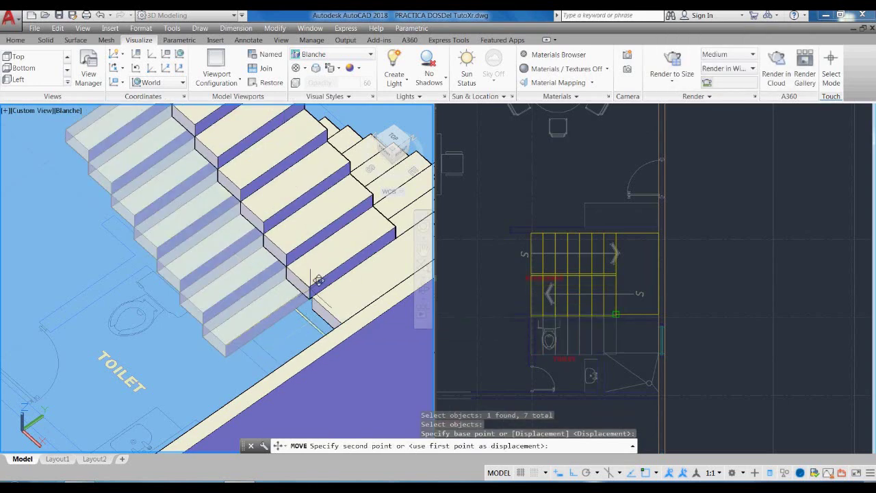
right_click(319, 277, "shift")
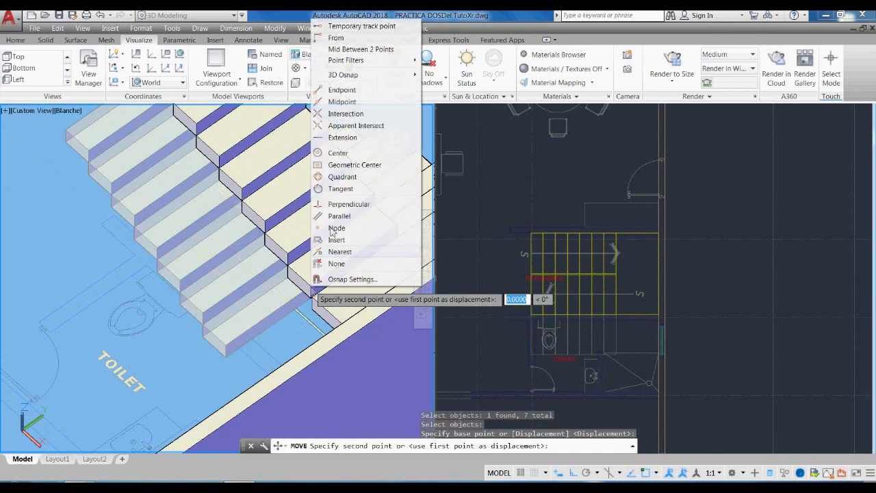
left_click(334, 91)
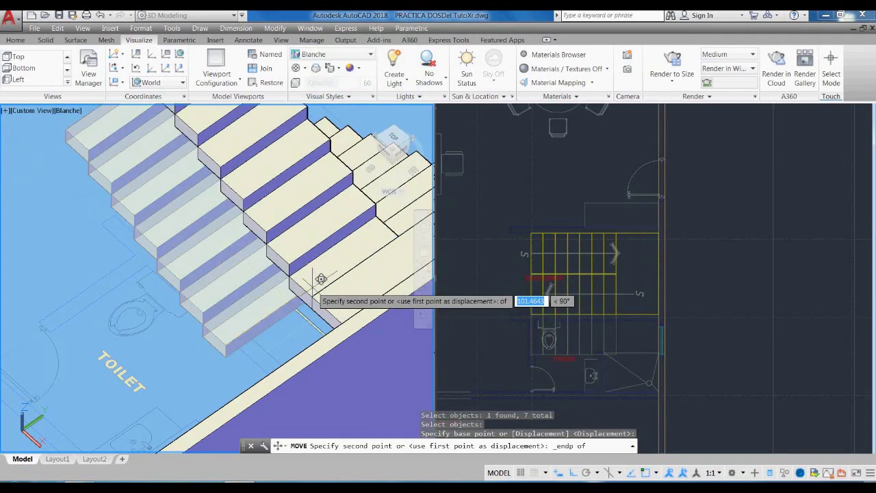
left_click(319, 297)
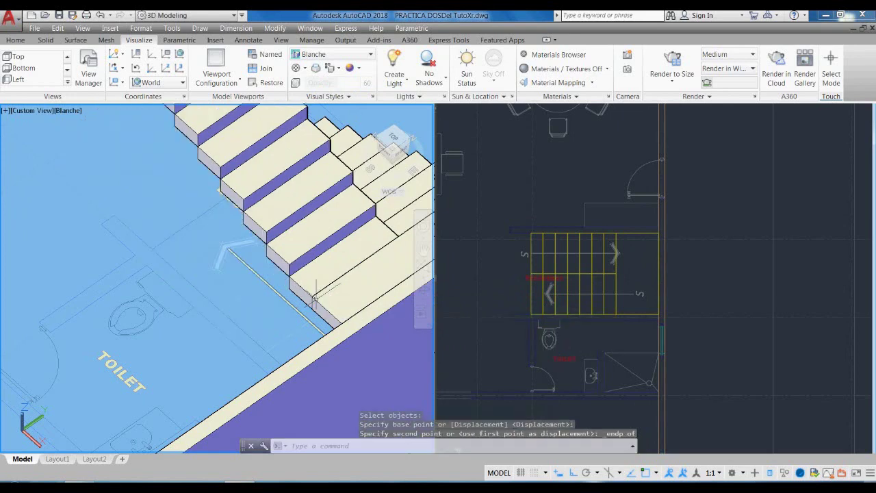
scroll(320, 297, "down", 1)
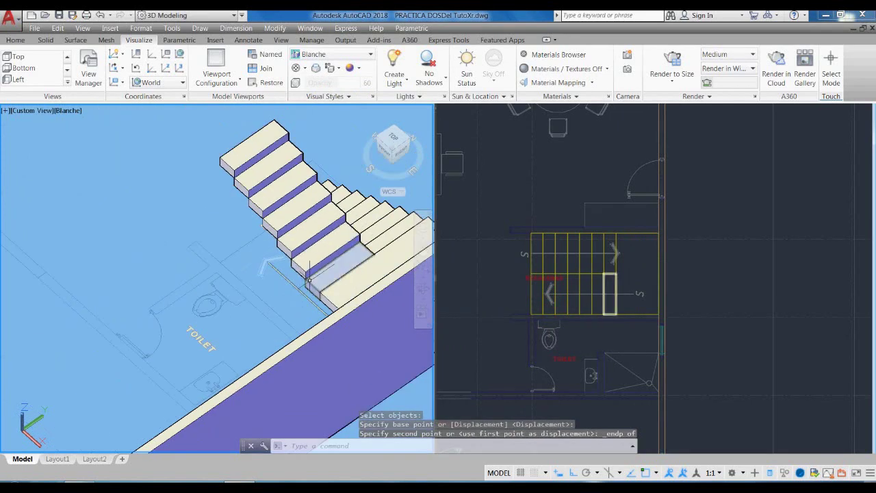
type("m")
key("Return")
type("l")
key("Return")
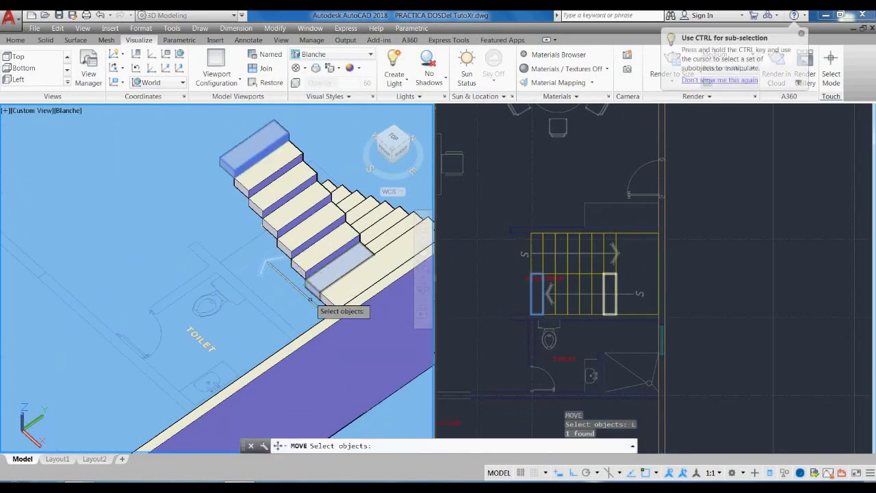
scroll(328, 305, "up", 3)
key("Escape")
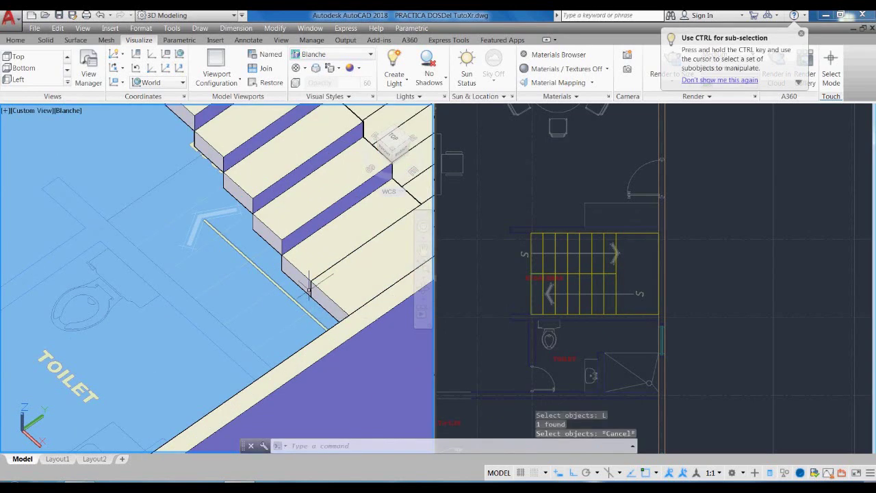
Move the previously selected flight up by one step height, from the lowest step's bottom corner to its top corner
type("m")
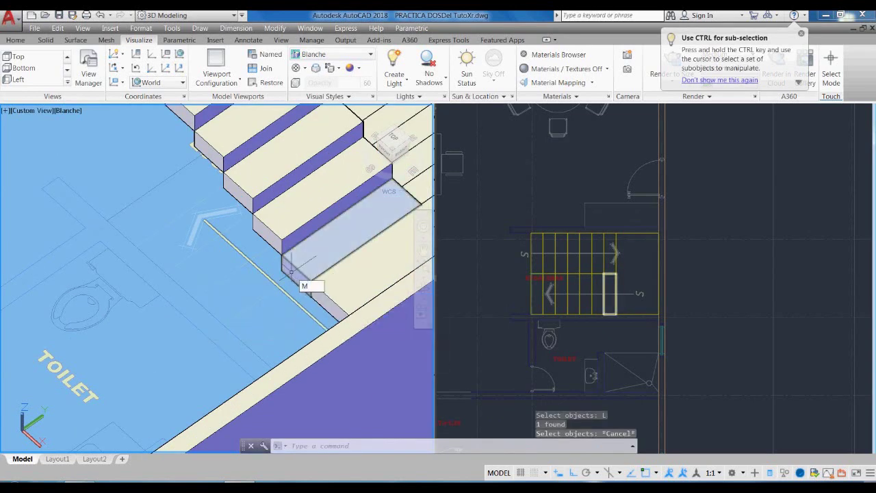
key("Return")
type("P")
key("Return")
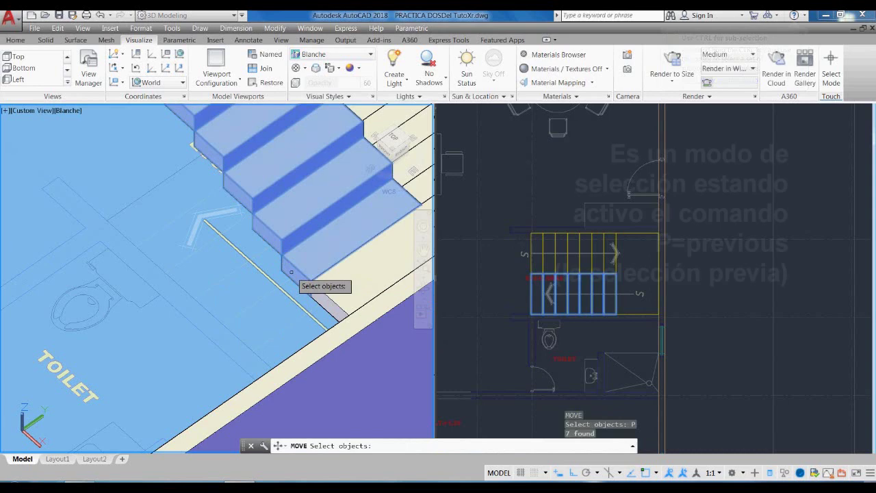
key("Return")
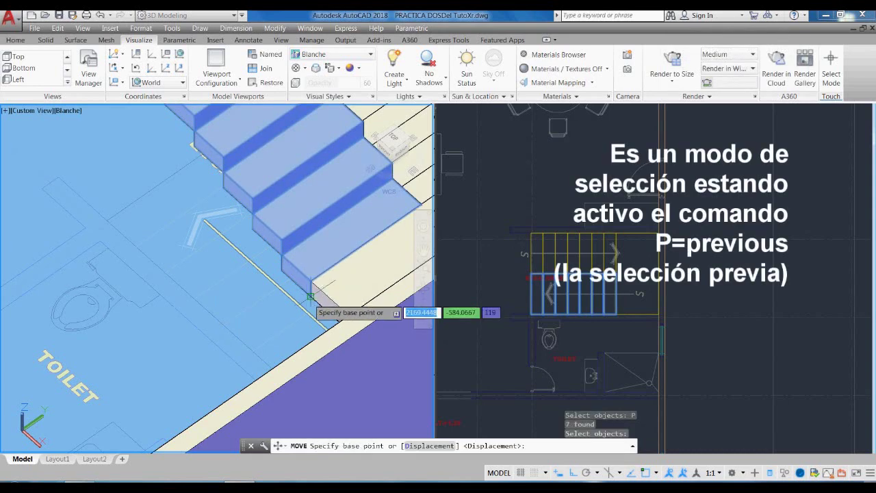
left_click(313, 279)
left_click(319, 273)
scroll(299, 289, "down", 3)
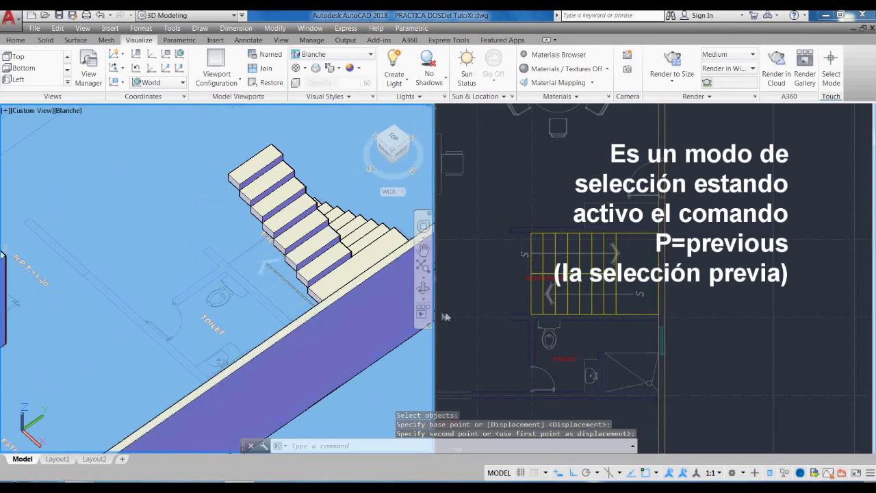
Examine the two staircase flights and landing from several angles and within the whole house
type("3do")
key("Return")
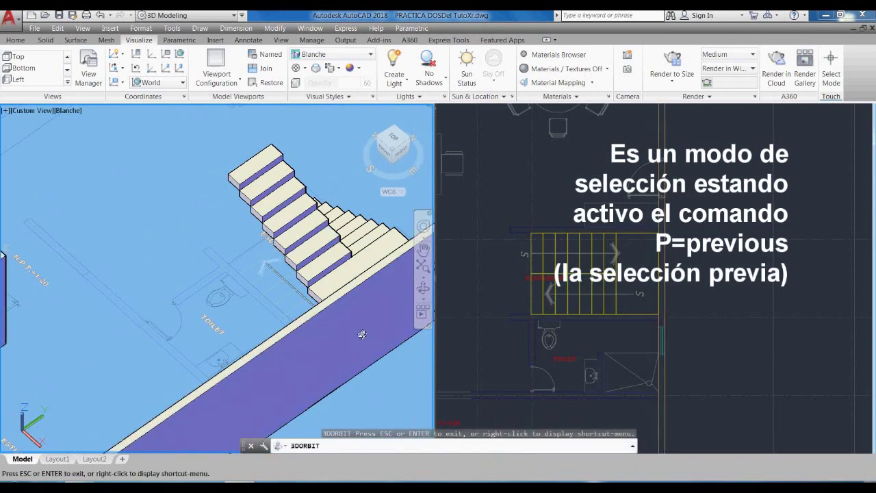
left_click_drag(336, 340, 317, 329)
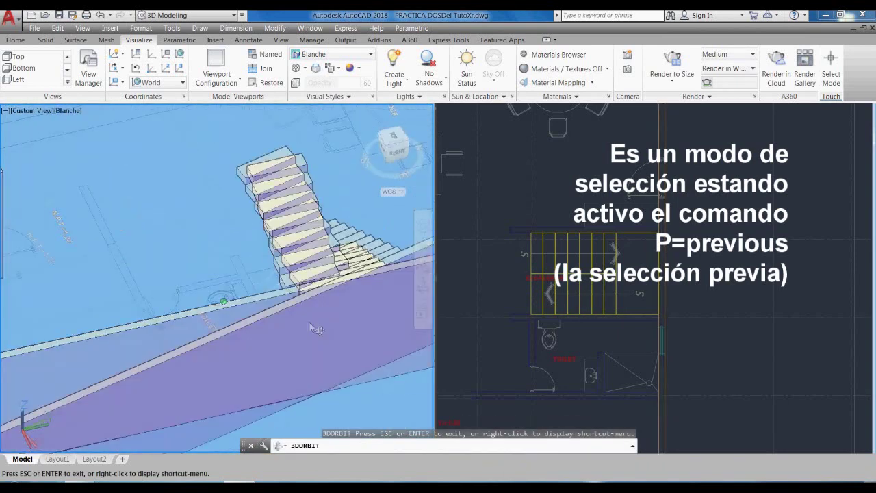
key("Escape")
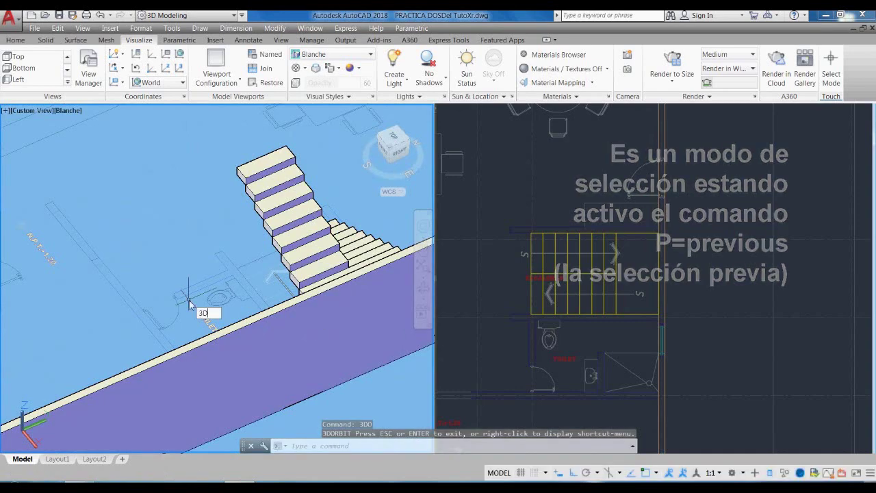
key("Return")
left_click_drag(195, 301, 214, 260)
scroll(215, 260, "down", 5)
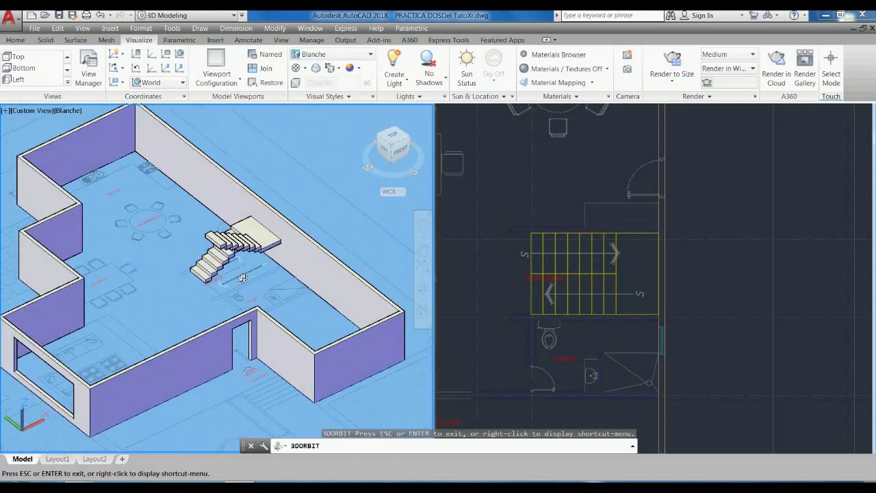
key("Escape")
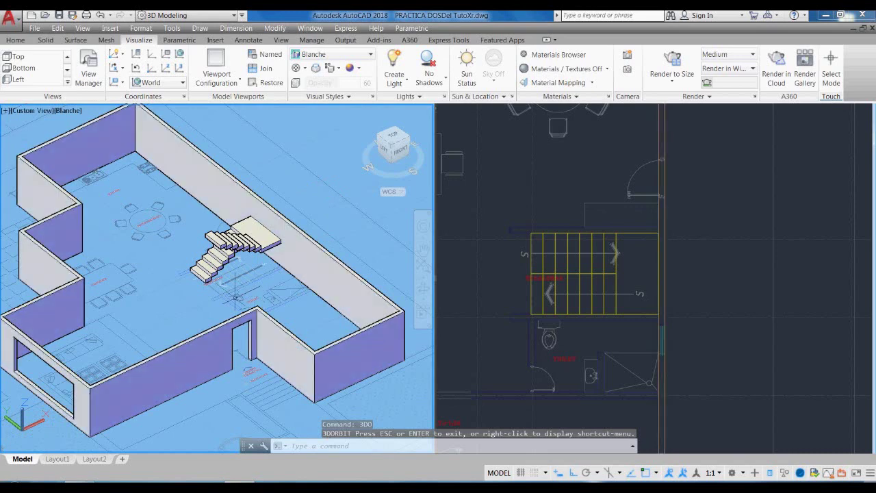
Turn off the 3D-ESCALONES and 3D-MURO PERIMETRAL layers
scroll(236, 283, "up", 2)
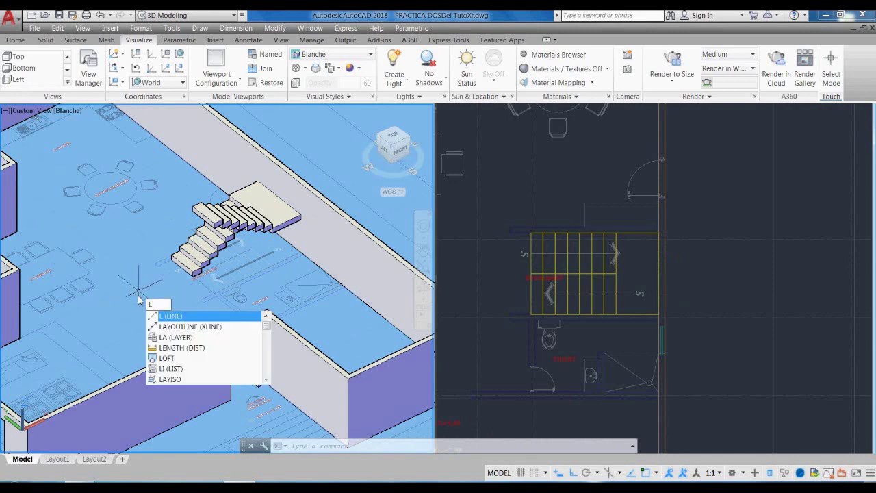
type("A")
key("Return")
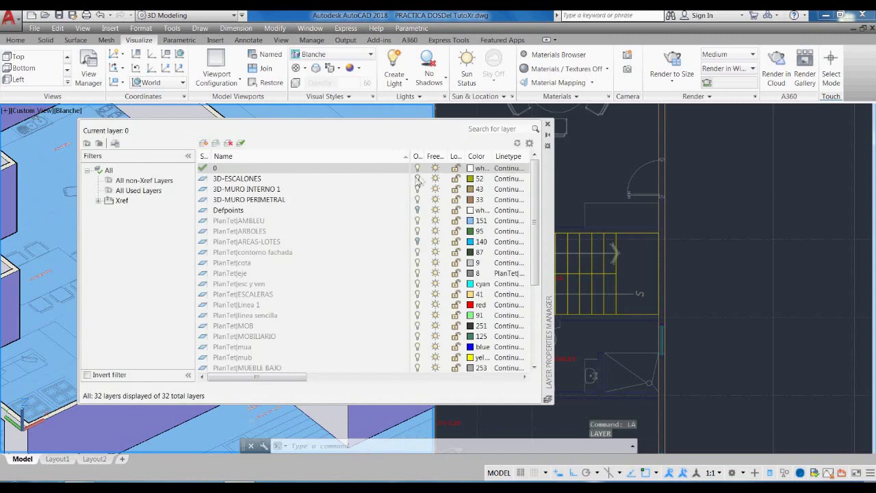
left_click(417, 179)
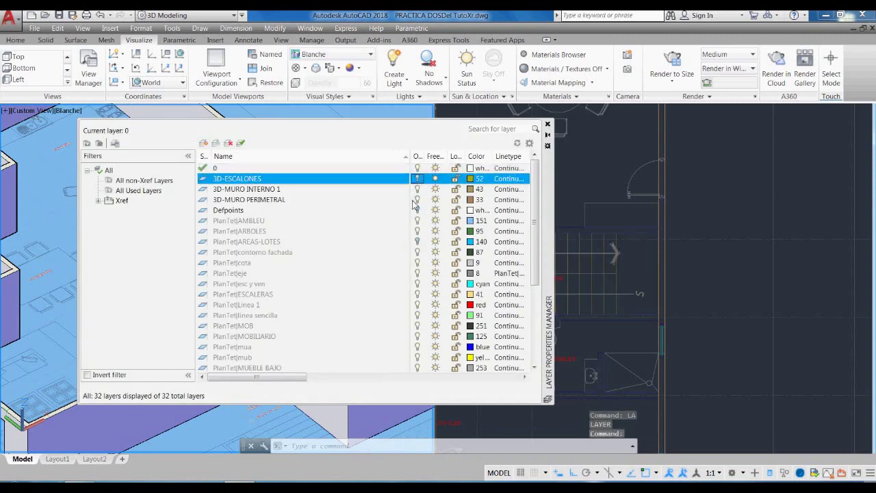
left_click(417, 200)
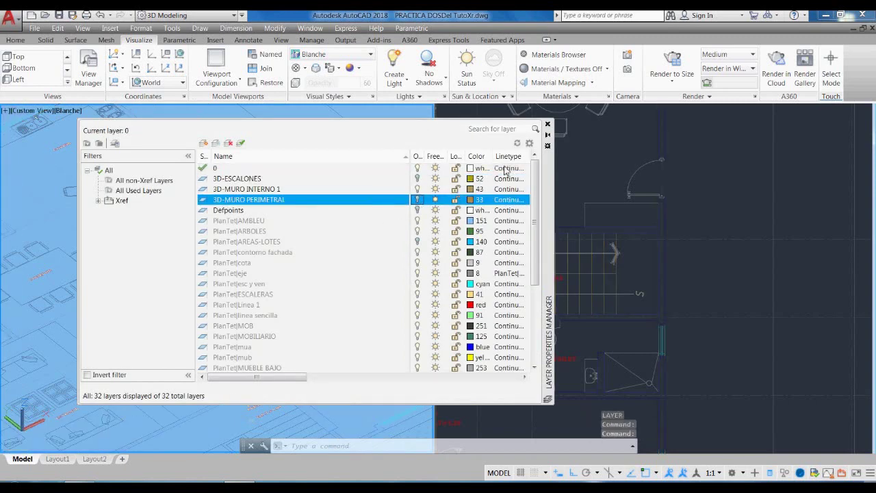
left_click(547, 125)
Build a 250-high box over the plan's interior wall along the stair side opposite the TOILET
scroll(234, 274, "down", 2)
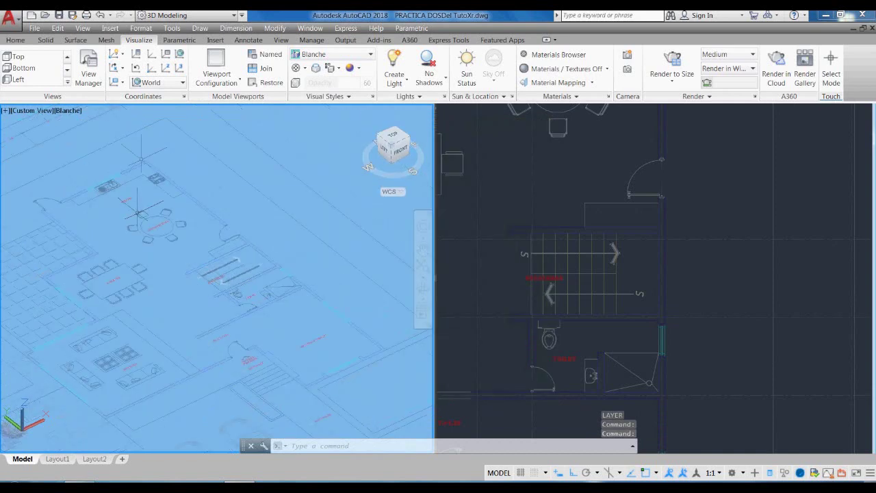
scroll(257, 272, "up", 3)
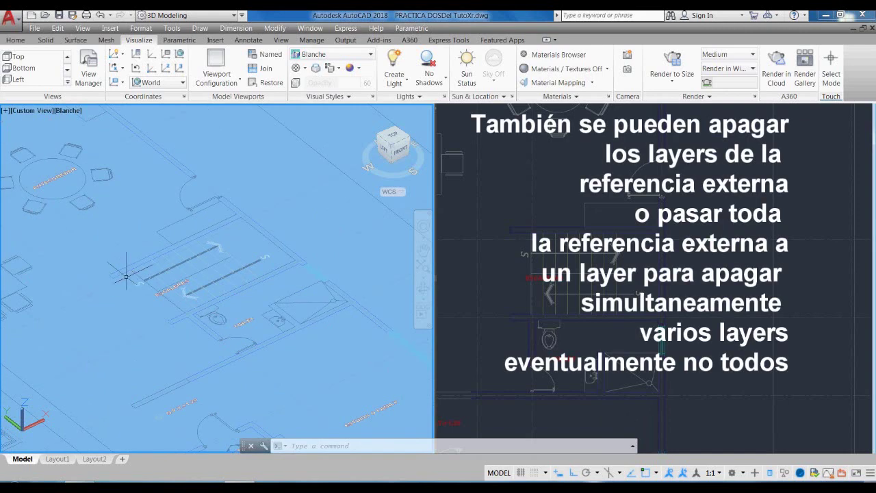
scroll(128, 271, "up", 2)
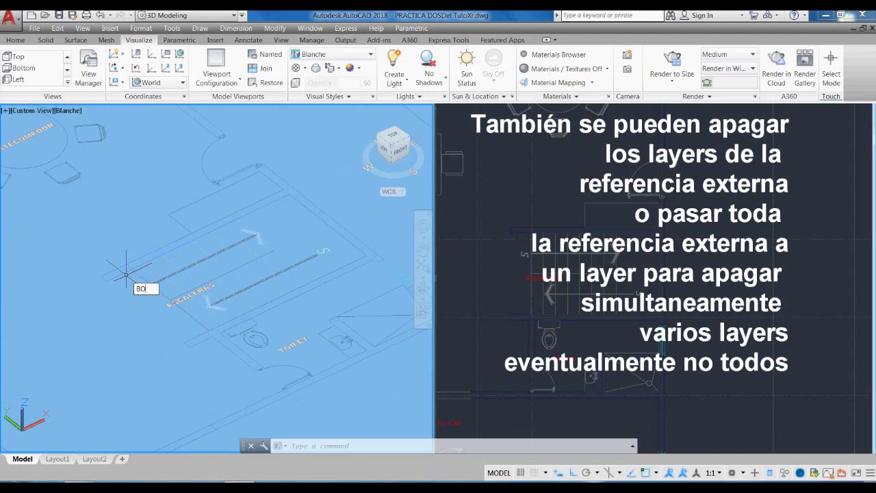
type("X")
key("Return")
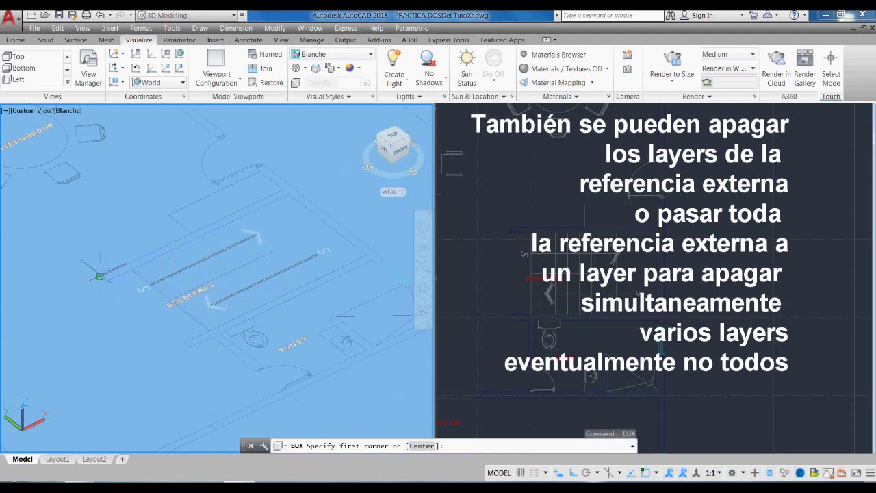
left_click(100, 276)
left_click(289, 194)
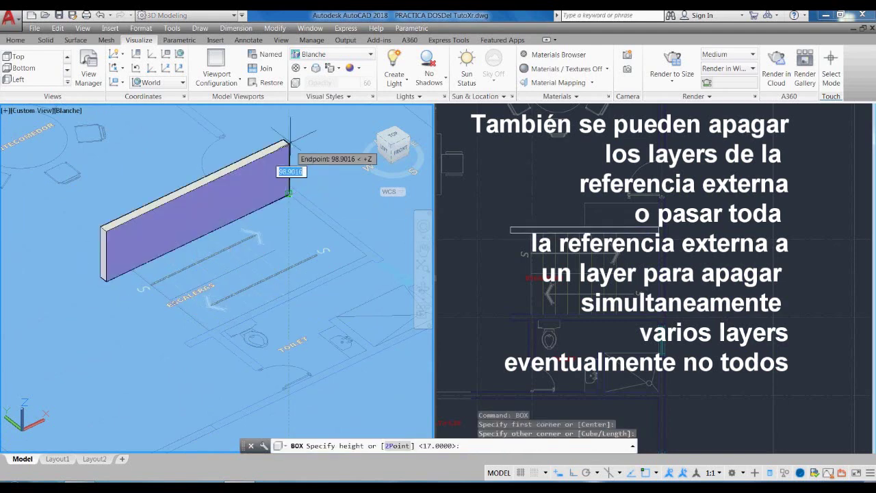
type("25")
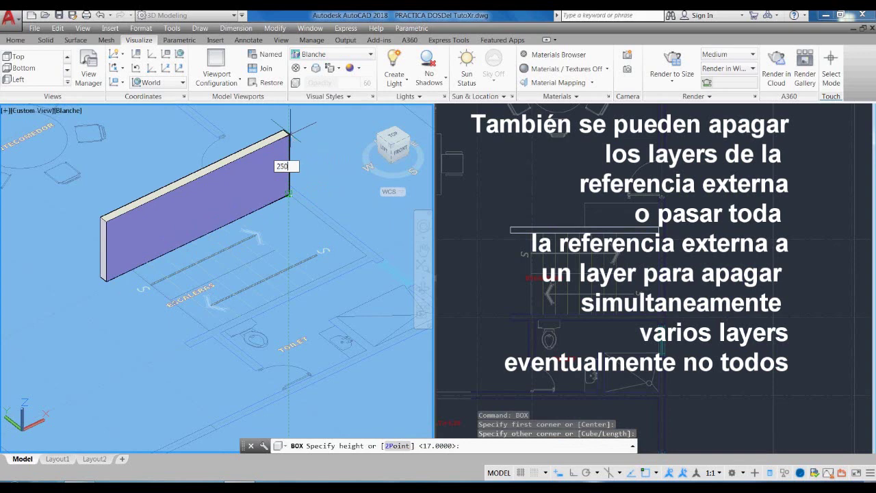
type("0")
key("Return")
Assign the new stair wall to the 3D-MURO INTERNO 1 layer
left_click(280, 151)
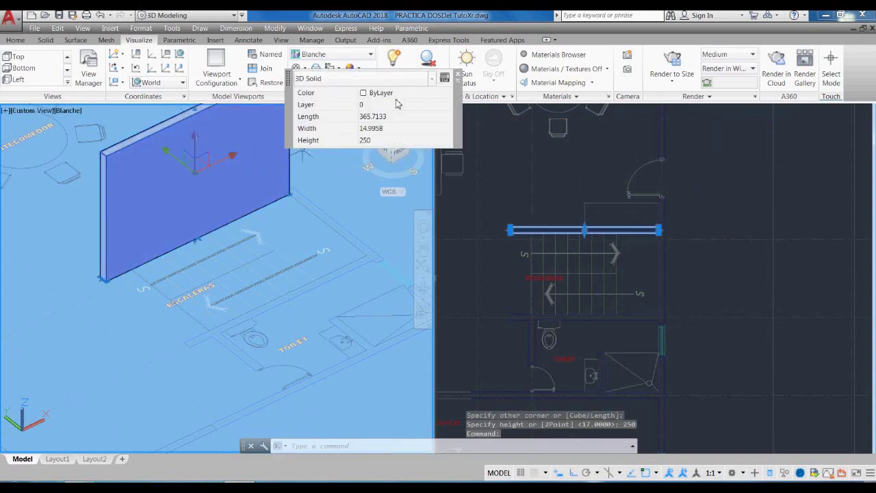
left_click(447, 105)
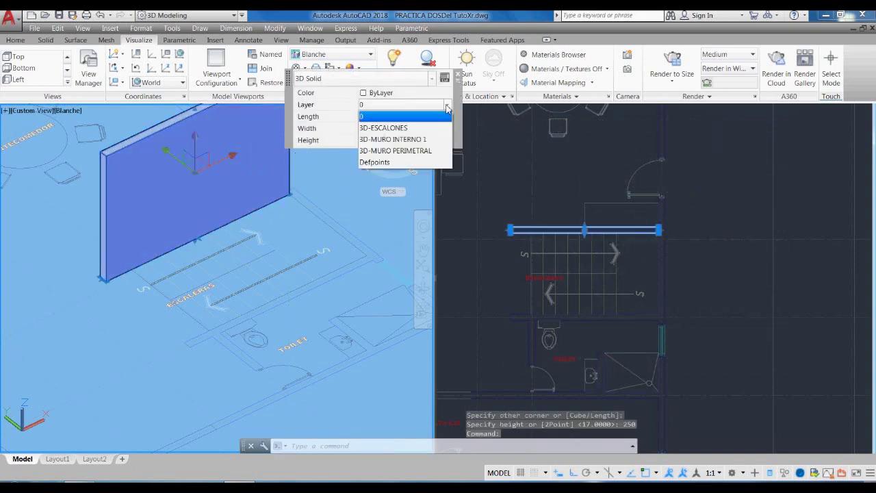
left_click(397, 140)
key("Escape")
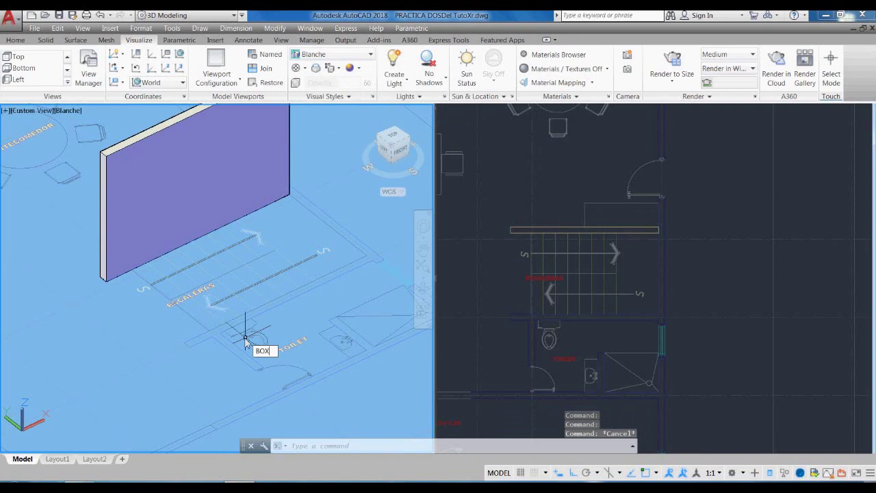
Build a second 250-high box over the plan's wall between the stairs and the TOILET
key("Return")
left_click(185, 342)
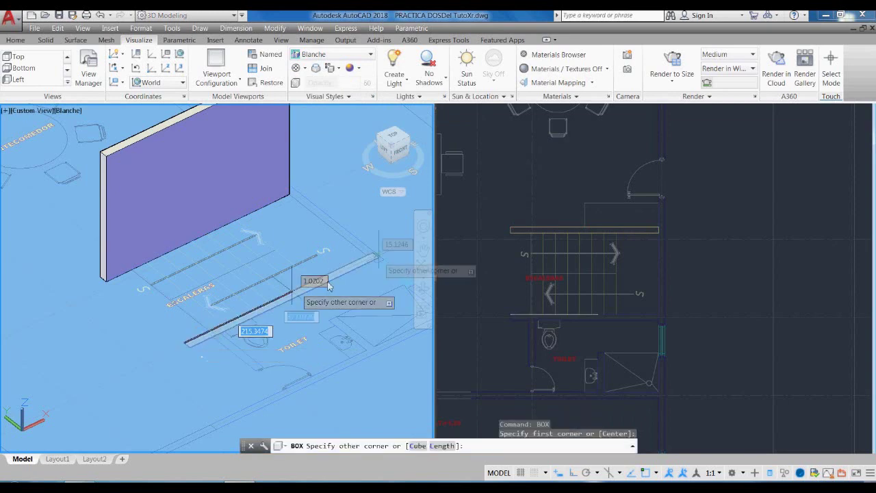
left_click(373, 259)
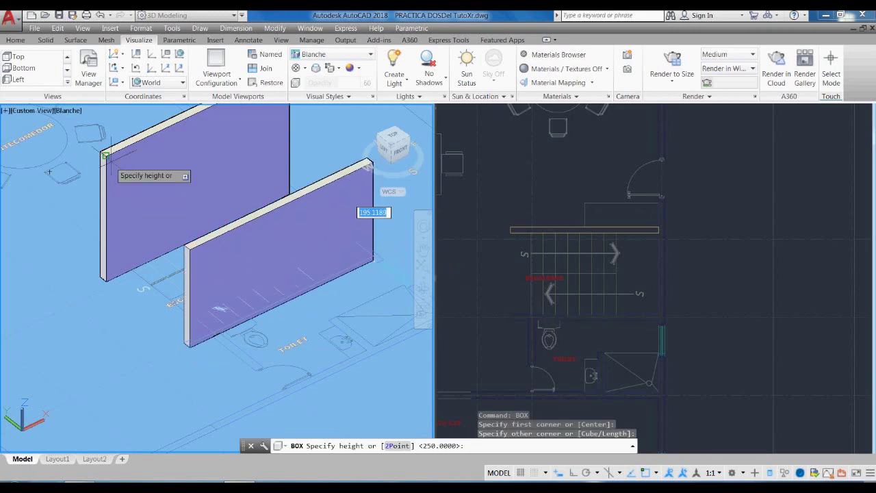
key("Return")
Assign the wall between the stairs and the TOILET to the 3D-MURO INTERNO 1 layer
left_click(295, 257)
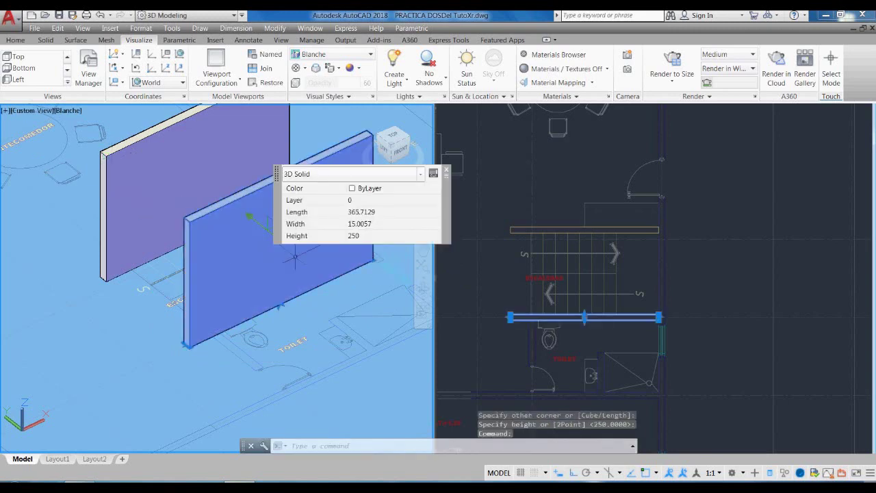
left_click(437, 200)
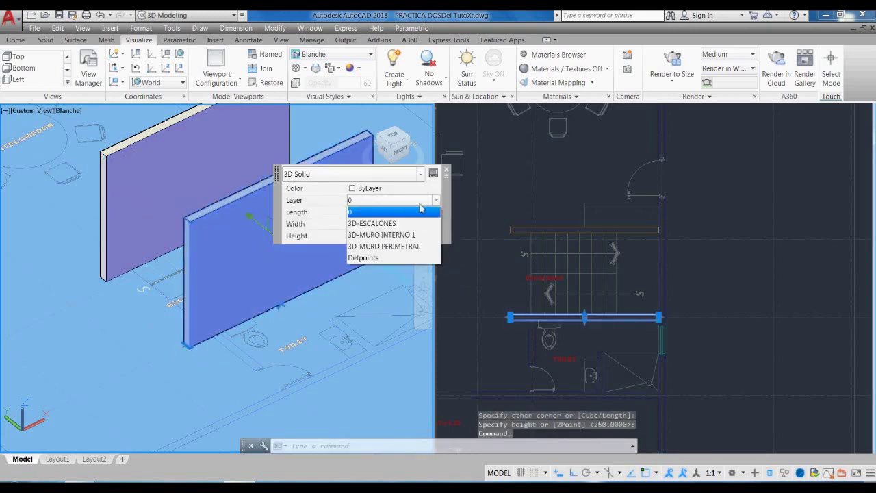
left_click(388, 235)
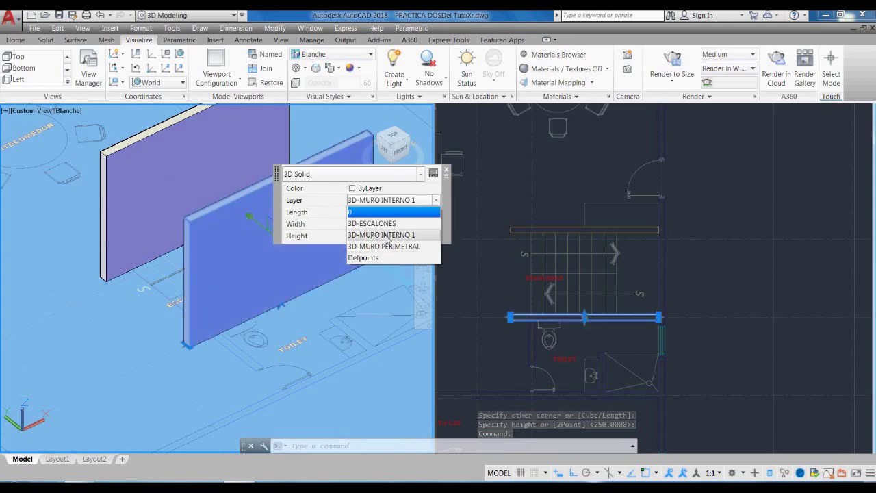
key("Escape")
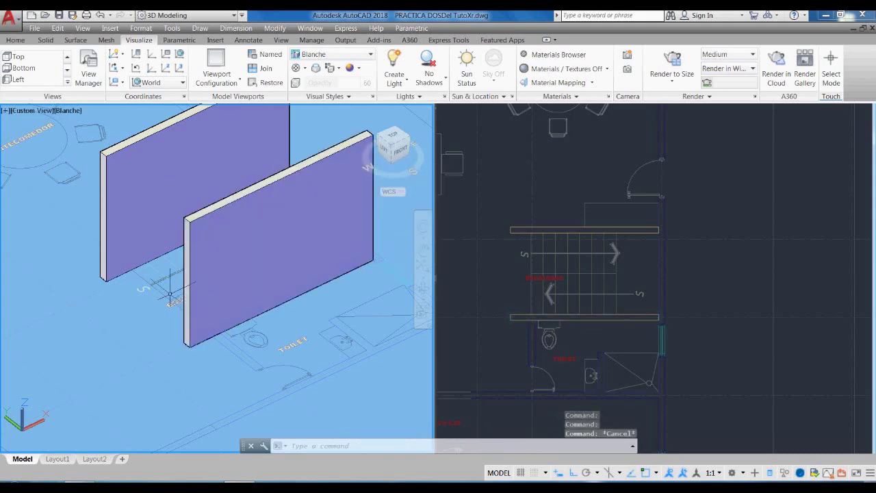
Build a box over the short TOILET wall ending at the door, with its height picked from the adjoining wall's top corner
type("3do")
key("Return")
left_click_drag(172, 304, 177, 366)
key("Escape")
scroll(160, 310, "up", 3)
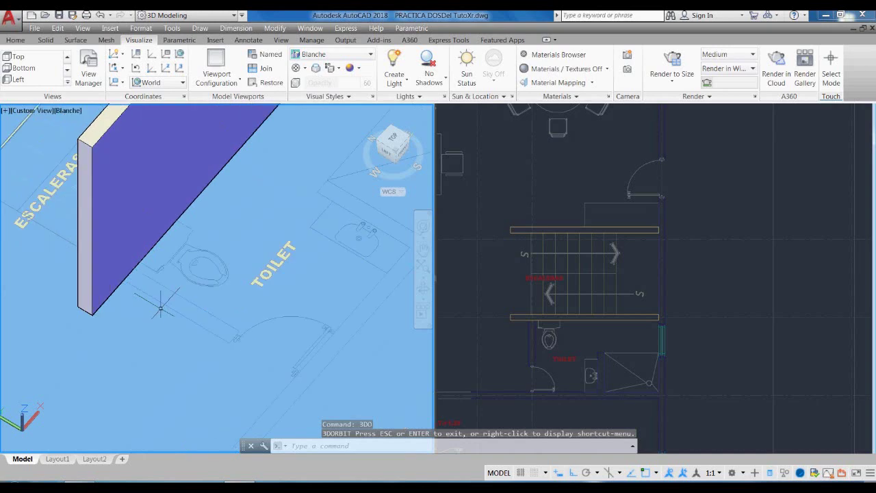
key("Return")
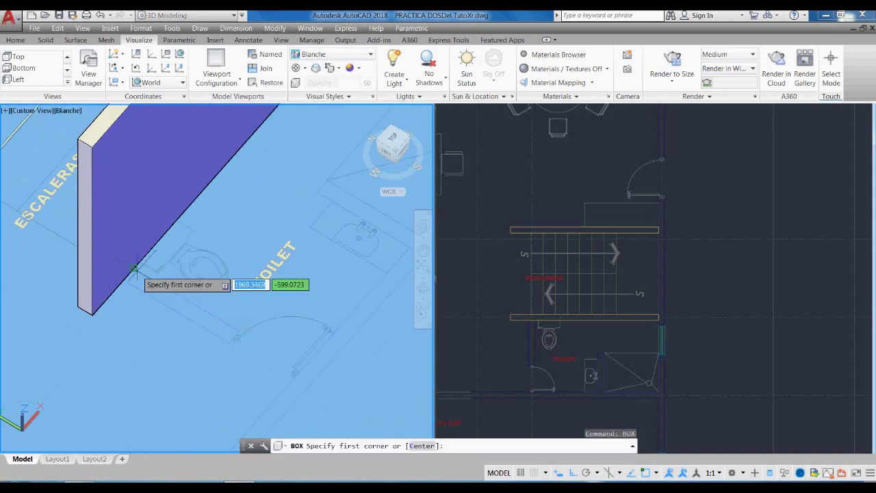
left_click(135, 271)
scroll(229, 343, "up", 4)
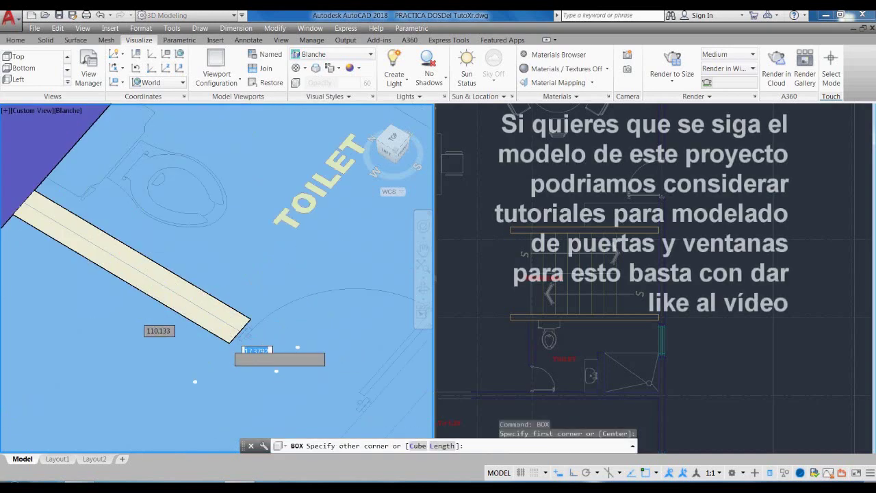
left_click(229, 342)
scroll(229, 342, "down", 3)
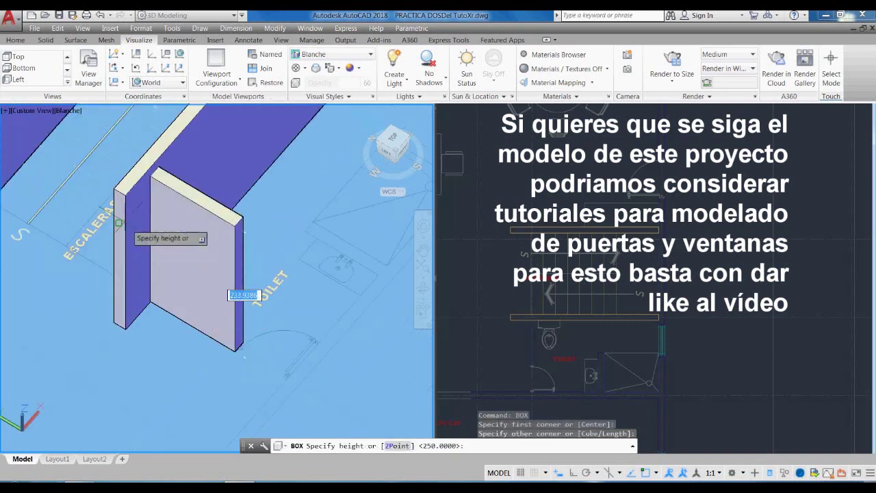
left_click(125, 204)
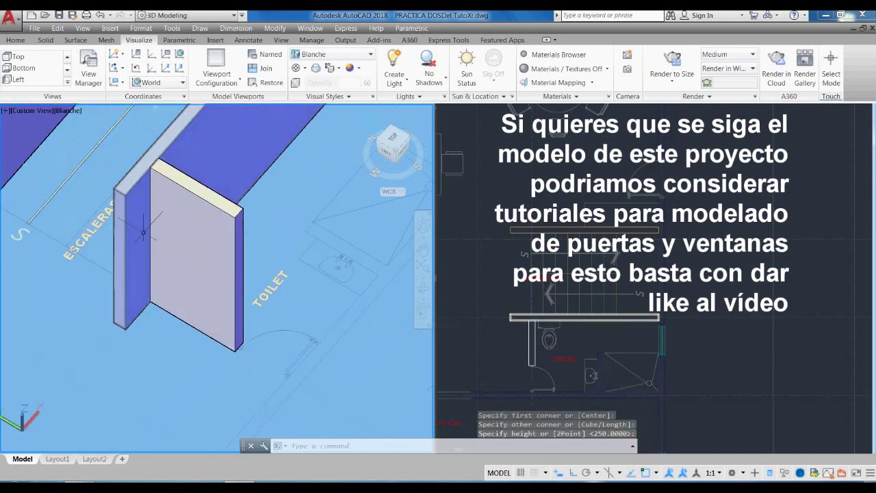
Try Match Properties with the wall between the stairs and the TOILET as source, and undo the match
type("MA")
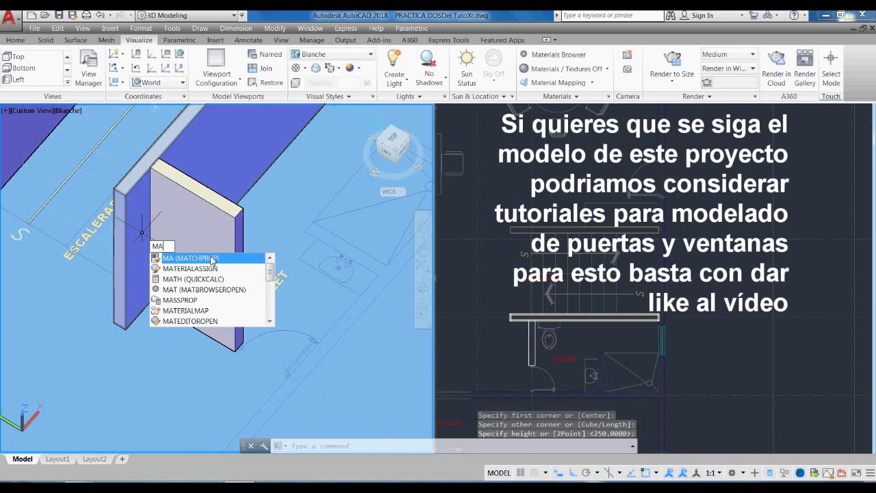
left_click(212, 260)
left_click(198, 200)
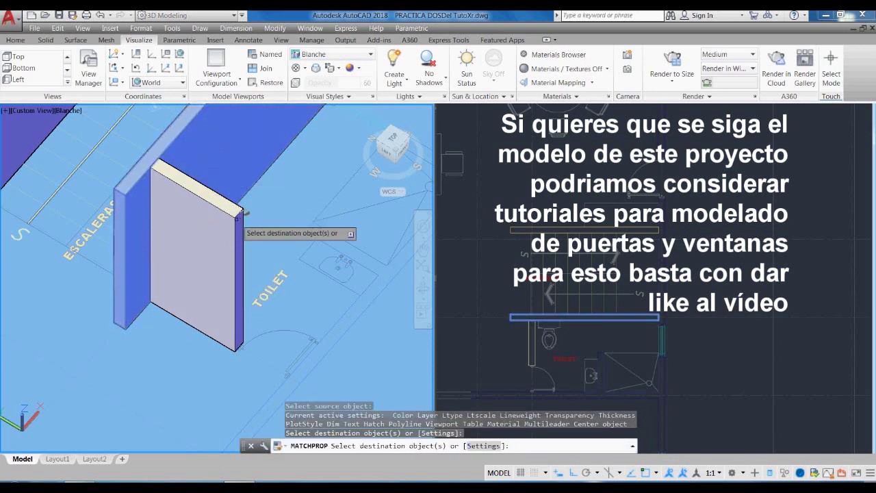
left_click(212, 168)
key("Escape")
key("ctrl+z")
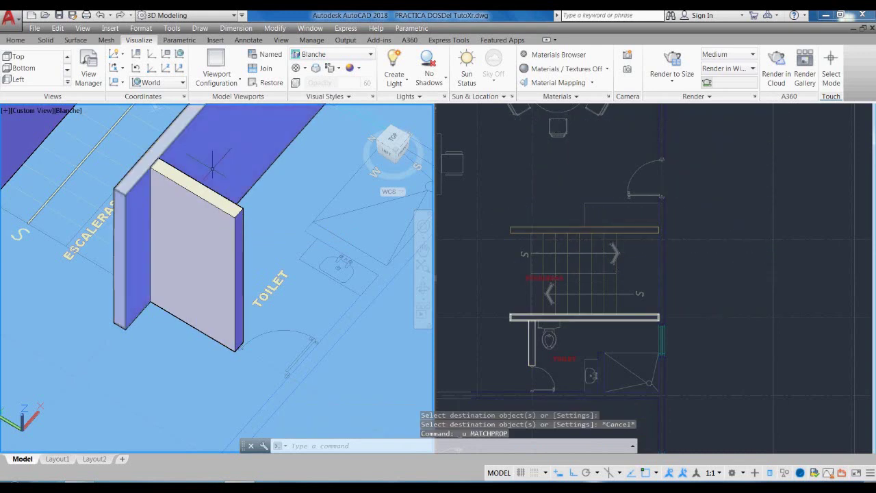
Match the short TOILET wall's properties to those of the wall between the stairs and the TOILET
type("A")
key("Return")
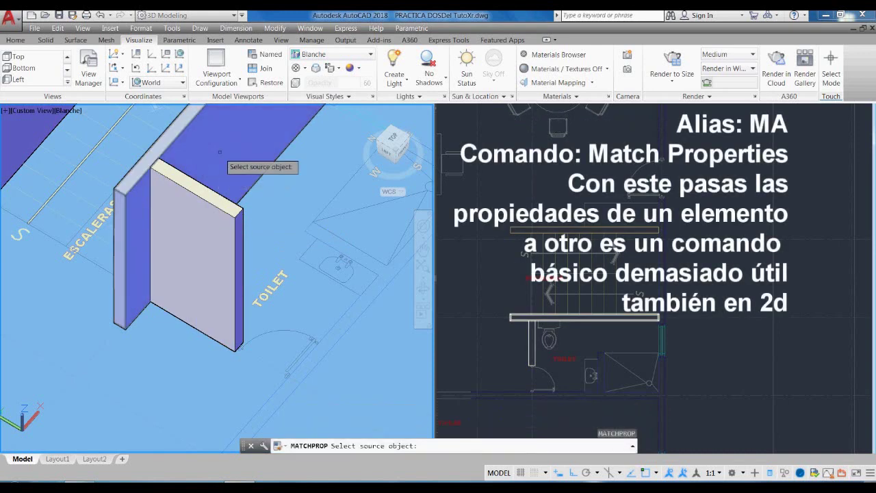
left_click(228, 204)
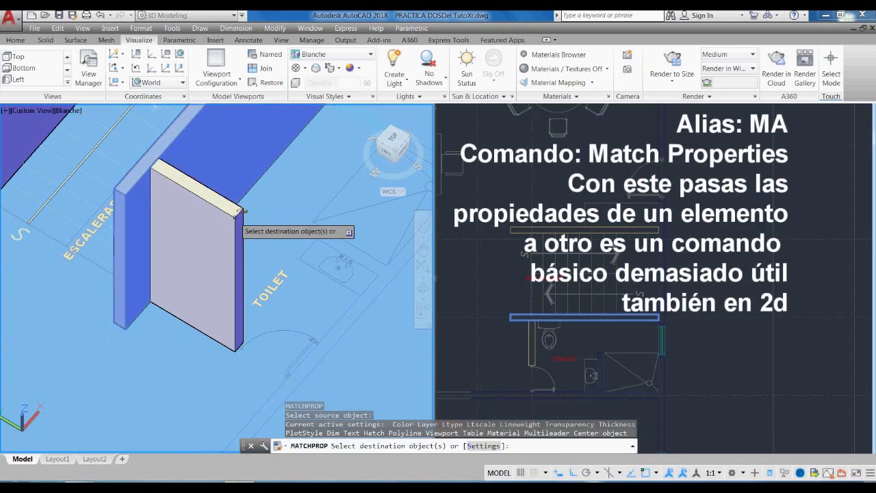
left_click(239, 210)
key("Return")
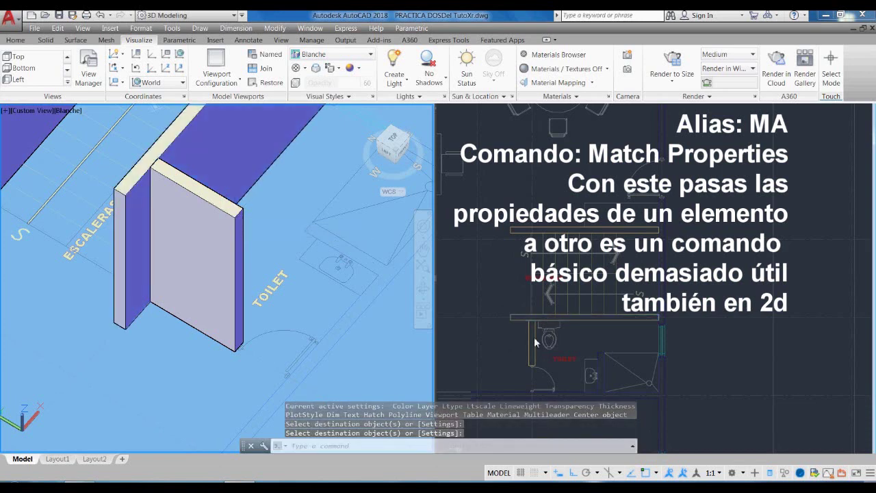
Stretch the short TOILET wall by its end grip past the door opening to the long wall line
left_click(214, 260)
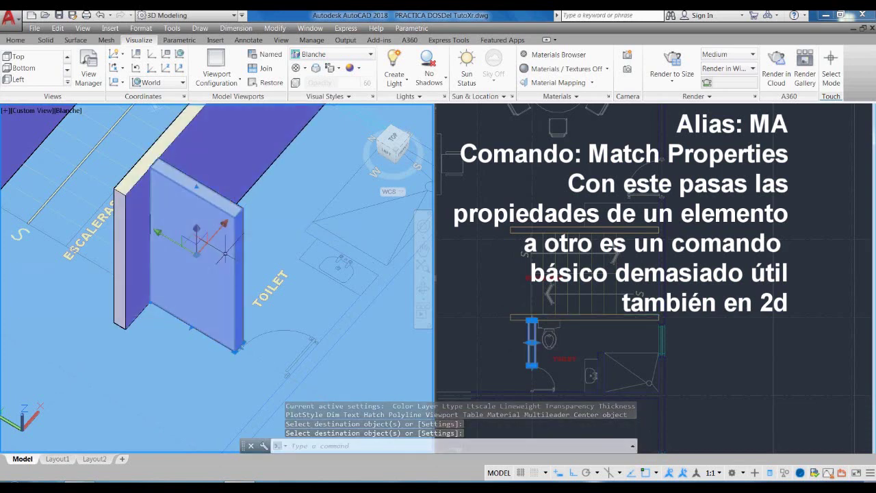
left_click(239, 347)
scroll(239, 347, "down", 3)
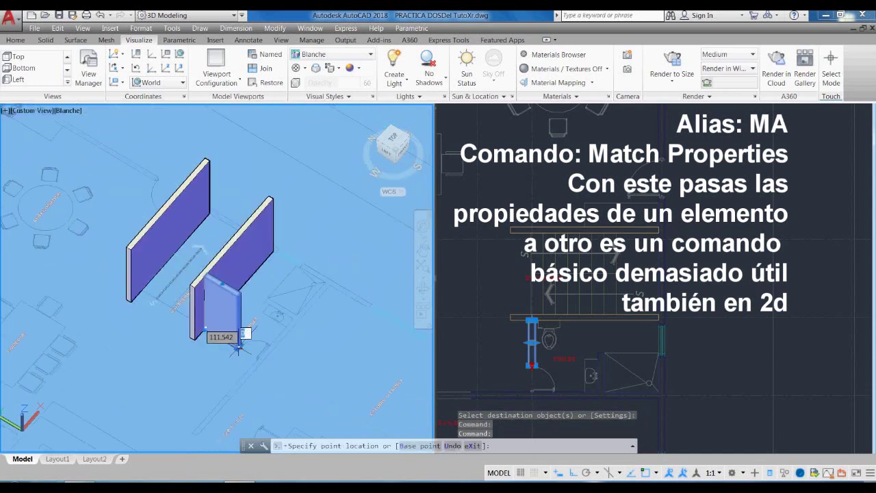
left_click(275, 339)
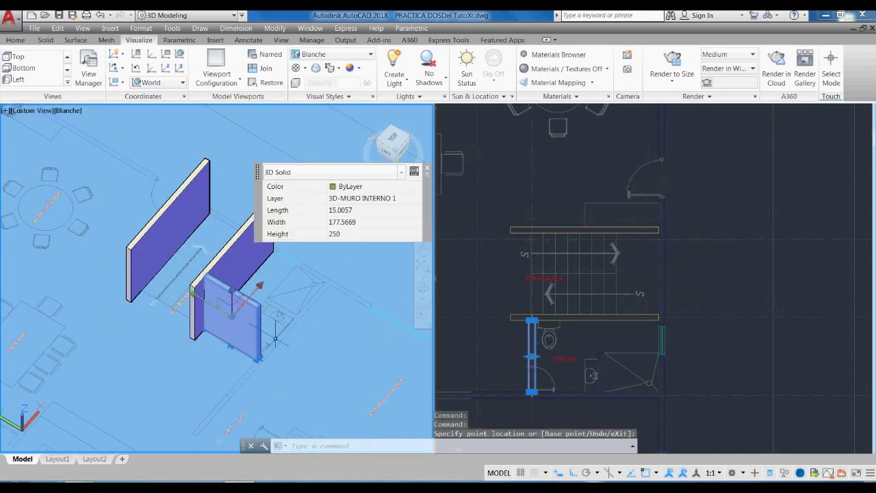
key("Escape")
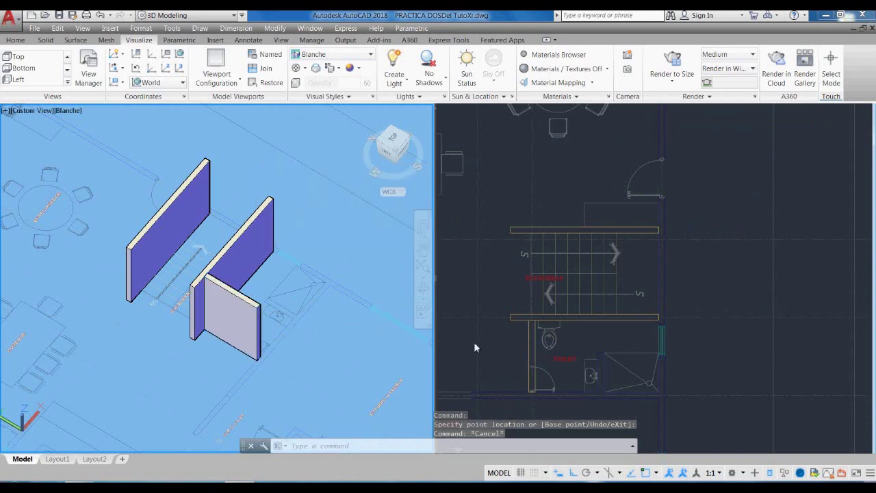
Build a 210-high box over the TOILET door opening, within the thickness of the short wall
left_click(512, 378)
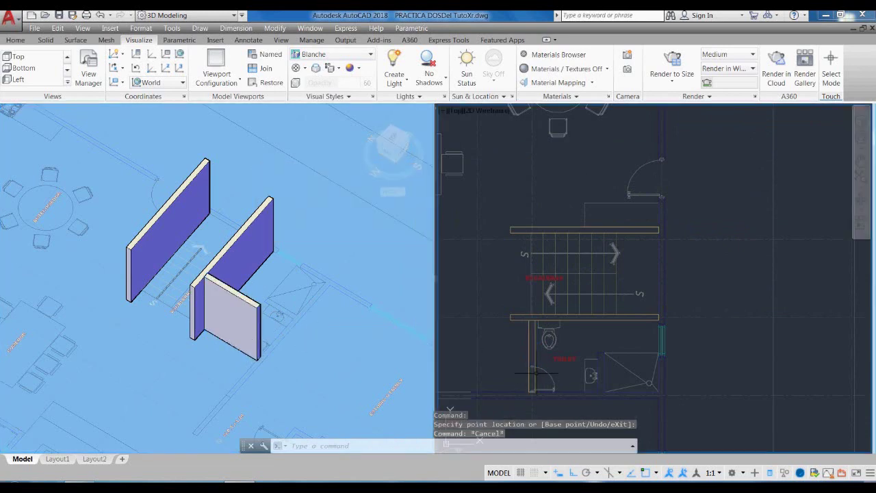
scroll(514, 349, "up", 4)
scroll(514, 338, "down", 2)
scroll(512, 341, "up", 2)
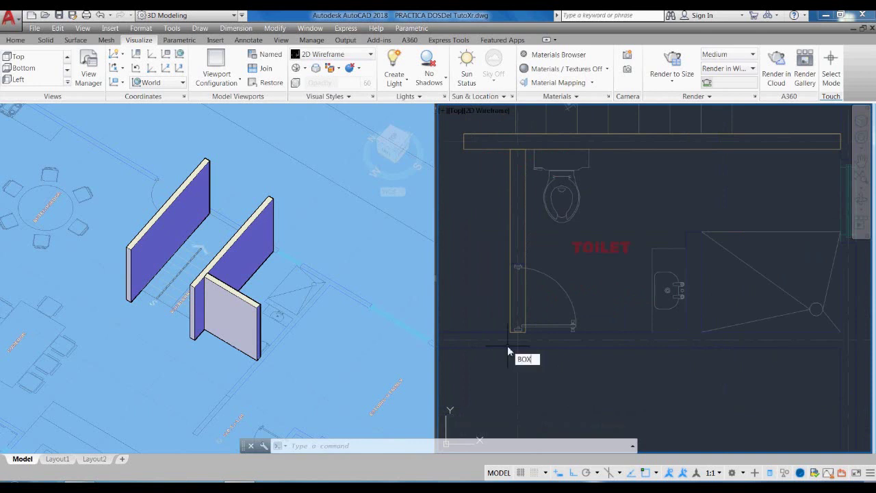
key("Return")
scroll(507, 308, "up", 3)
left_click(505, 265)
scroll(510, 287, "down", 3)
scroll(493, 322, "up", 3)
left_click(517, 309)
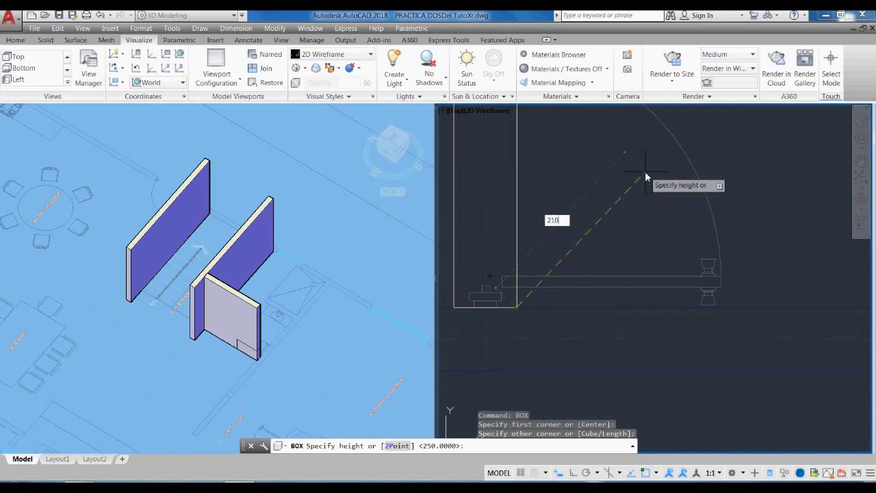
type("210")
key("Return")
Subtract the door box from the short TOILET wall to cut the doorway
left_click(184, 388)
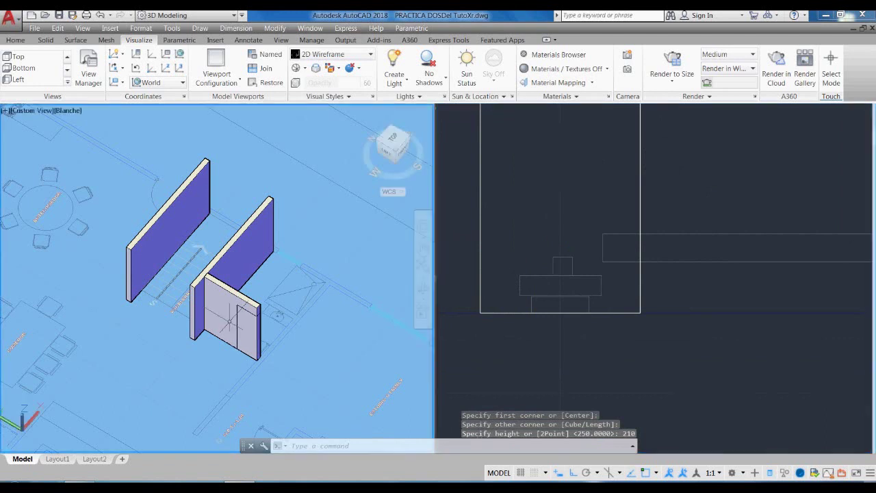
scroll(225, 322, "up", 3)
type("su")
key("Return")
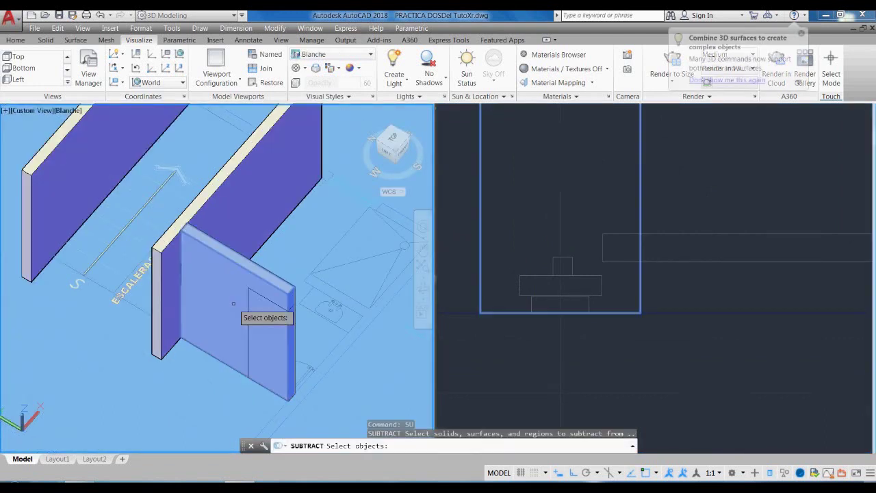
left_click(231, 300)
key("Return")
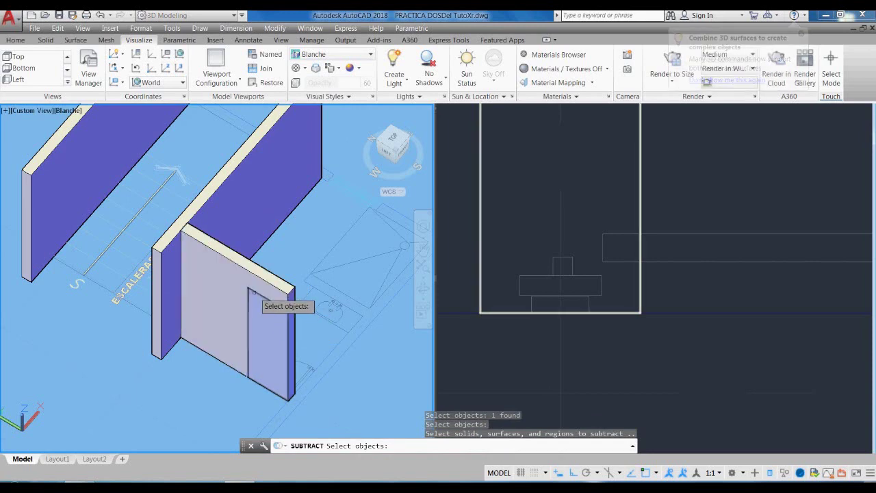
left_click(253, 293)
key("Return")
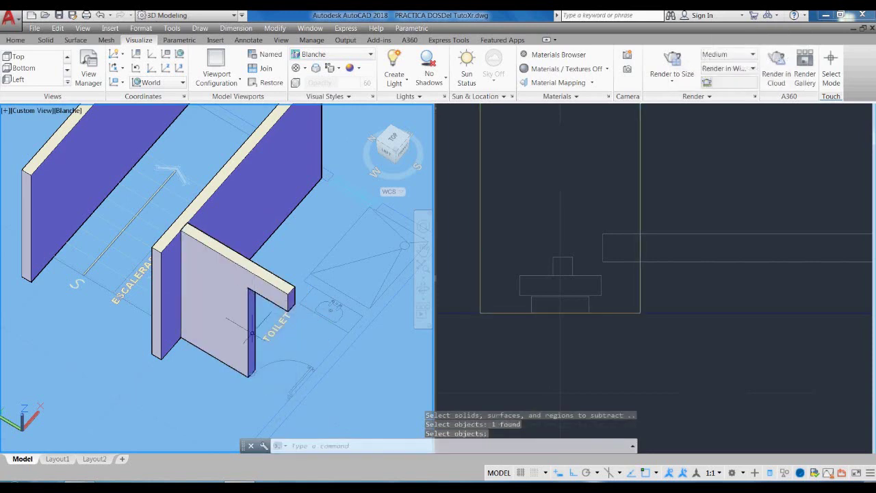
scroll(193, 257, "down", 2)
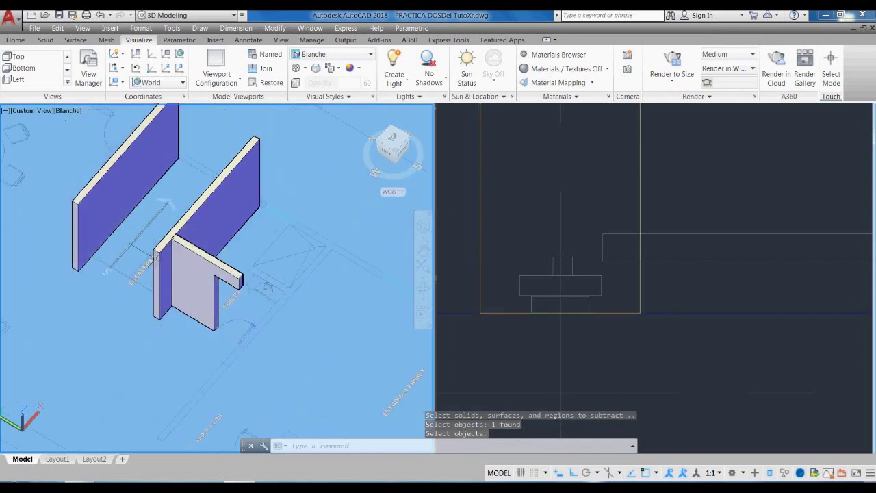
Build a box over the long wall on the TOILET's door side, with its height picked from the top of the short wall
key("Return")
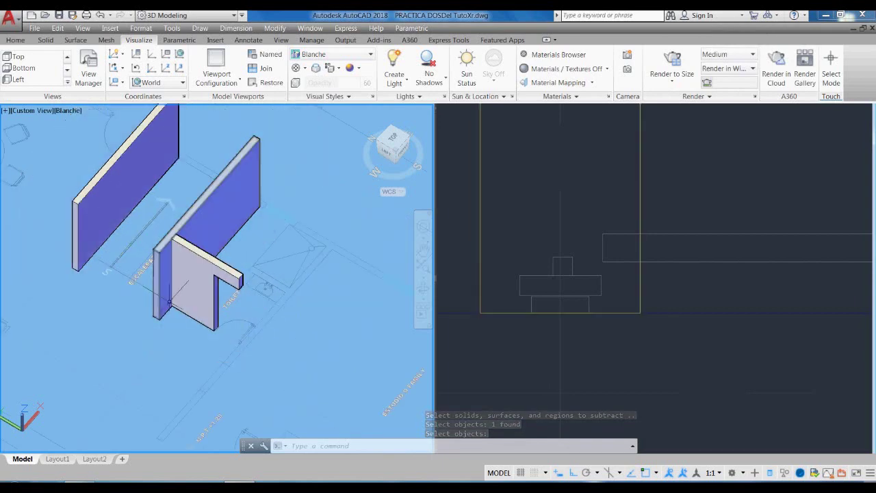
type("BOX")
key("Return")
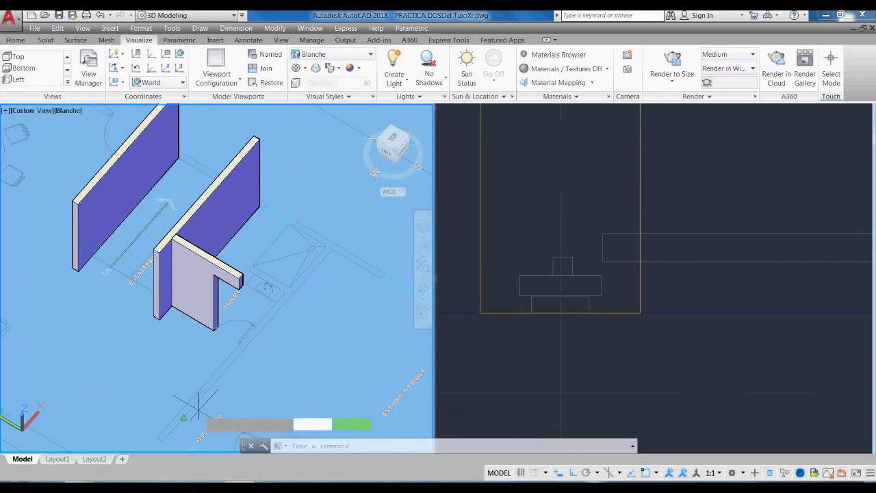
left_click(202, 397)
scroll(316, 261, "up", 3)
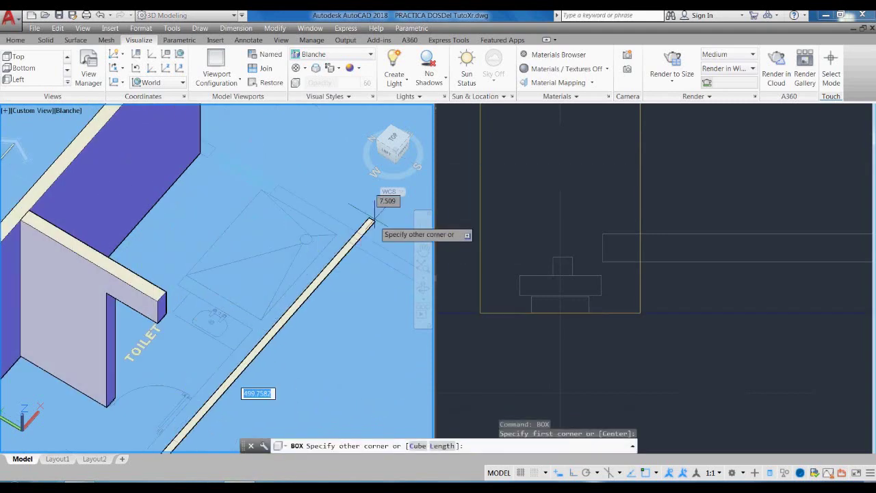
scroll(337, 235, "up", 2)
left_click(333, 229)
scroll(236, 284, "down", 3)
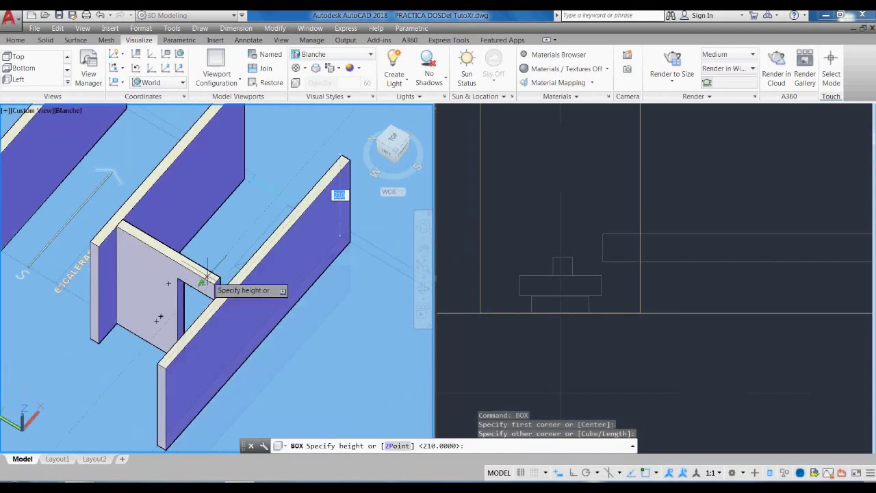
key("Return")
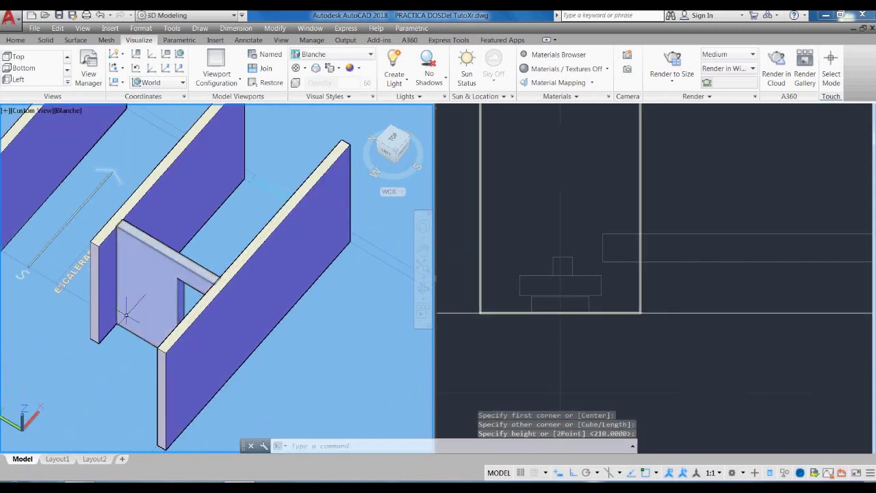
Match the new long wall's properties to those of the short TOILET wall
type("MA")
key("Escape")
type("MA")
key("Return")
left_click(134, 307)
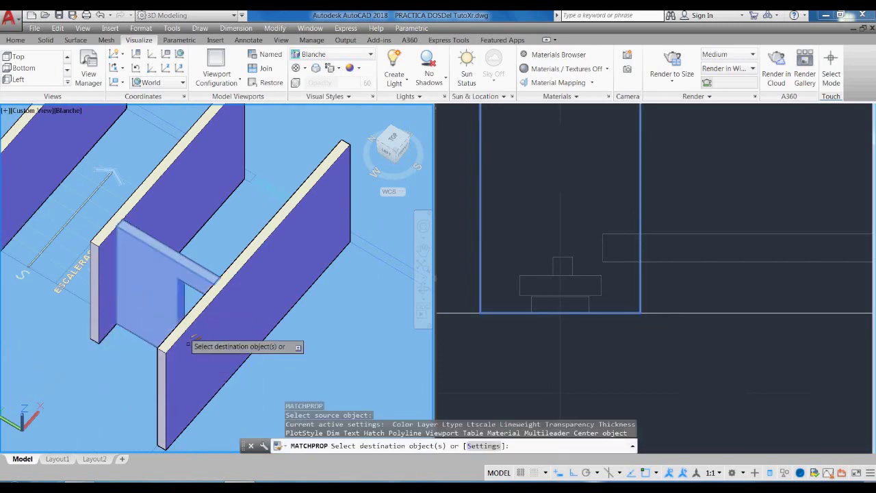
left_click(189, 343)
key("Return")
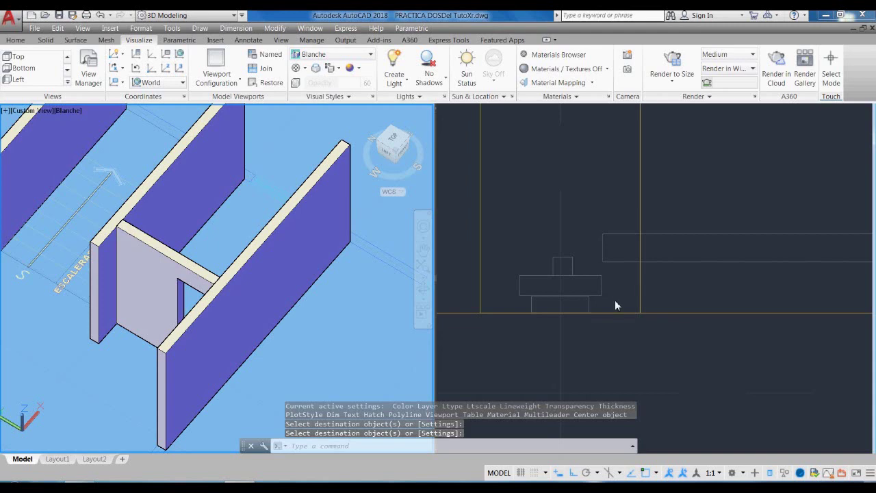
Turn on the 3D-ESCALONES and Defpoints layers
left_click(615, 302)
scroll(612, 297, "down", 5)
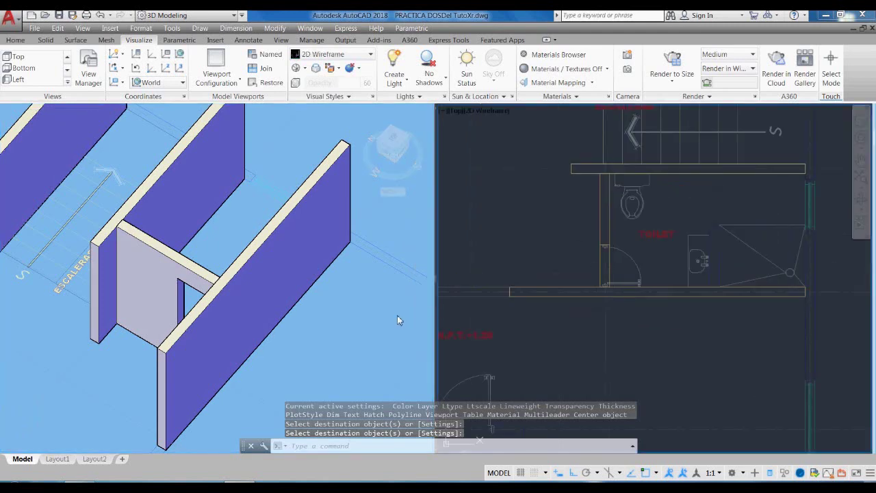
left_click(381, 321)
type("L")
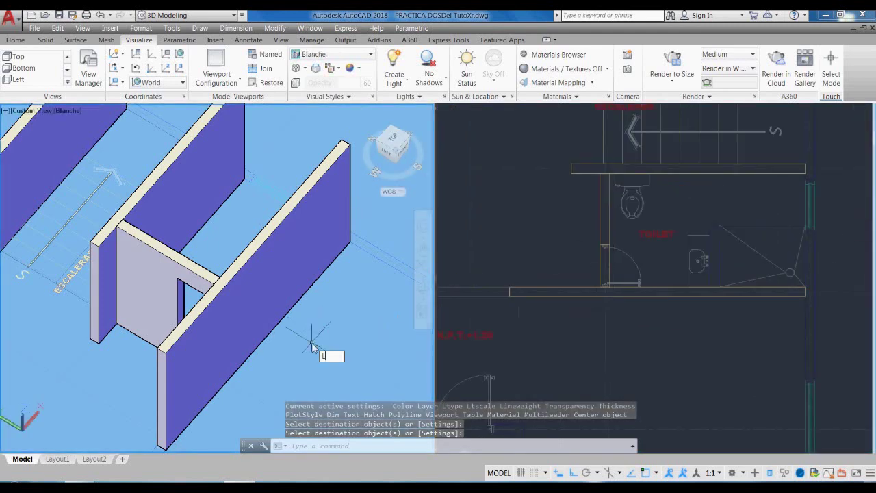
type("A")
key("Return")
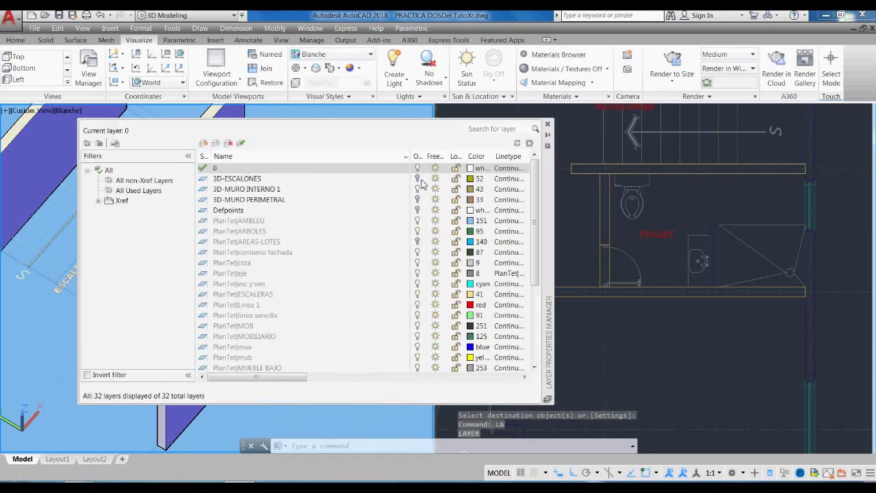
left_click(416, 179)
left_click(417, 210)
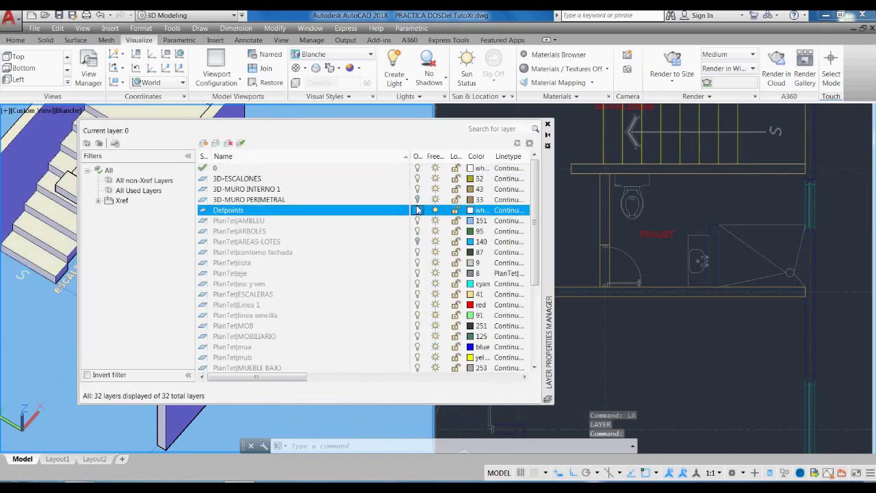
left_click(548, 124)
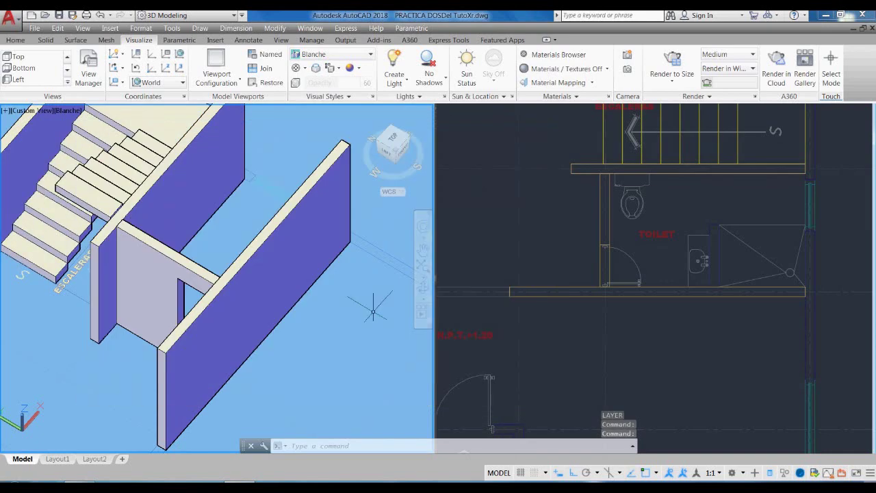
Turn on the 3D-MURO PERIMETRAL layer and view the whole house model
scroll(264, 374, "down", 5)
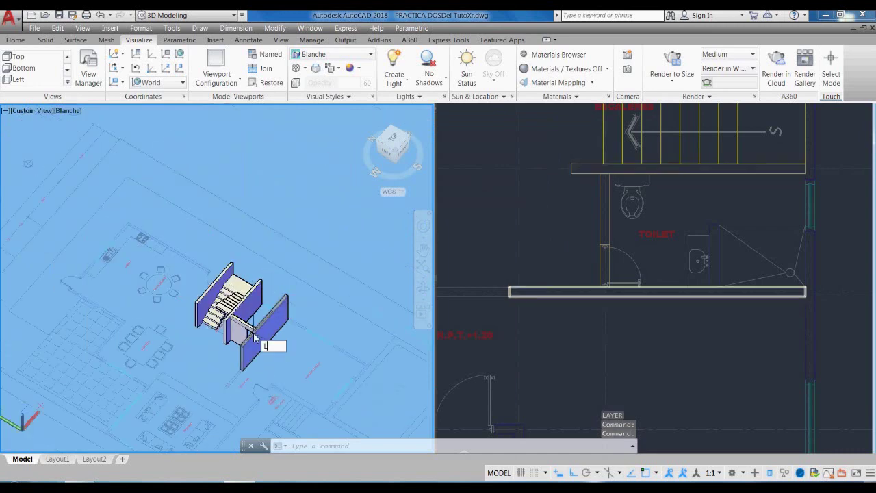
key("Return")
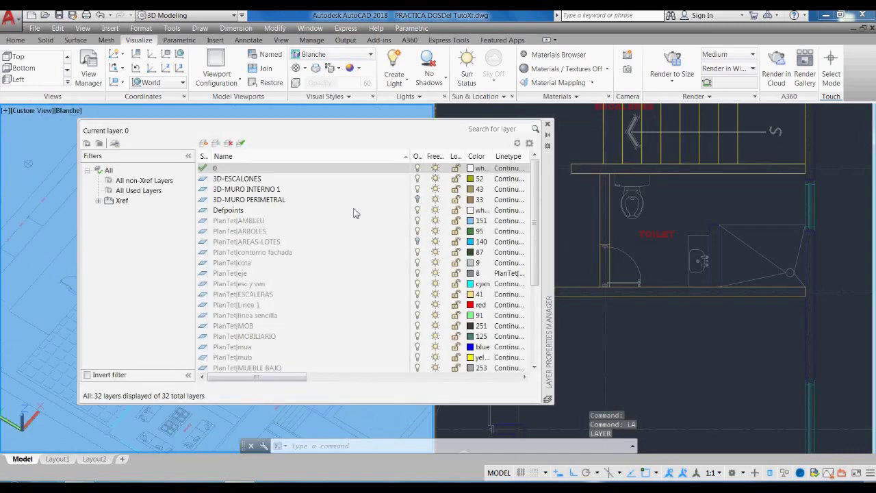
left_click(417, 200)
left_click(548, 124)
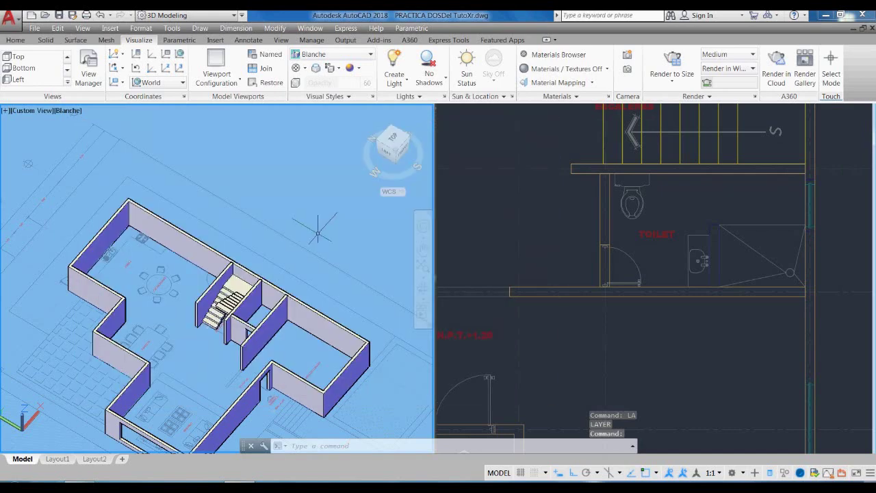
scroll(195, 352, "up", 3)
scroll(230, 168, "down", 2)
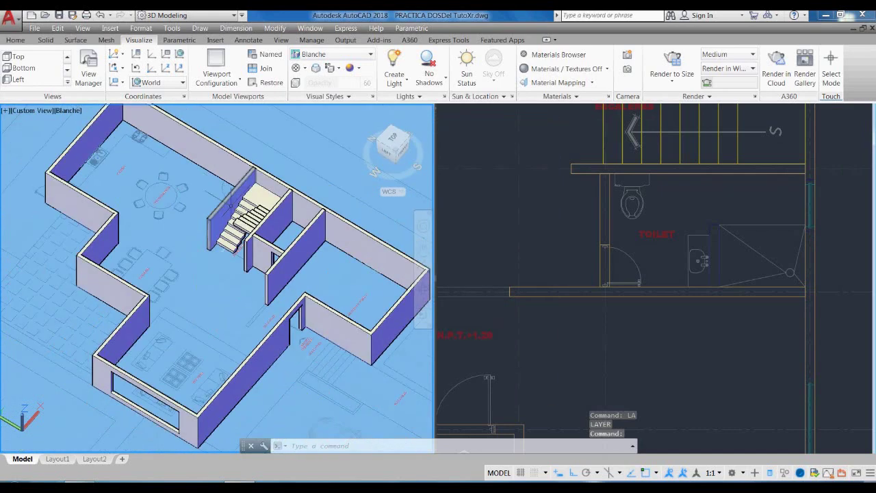